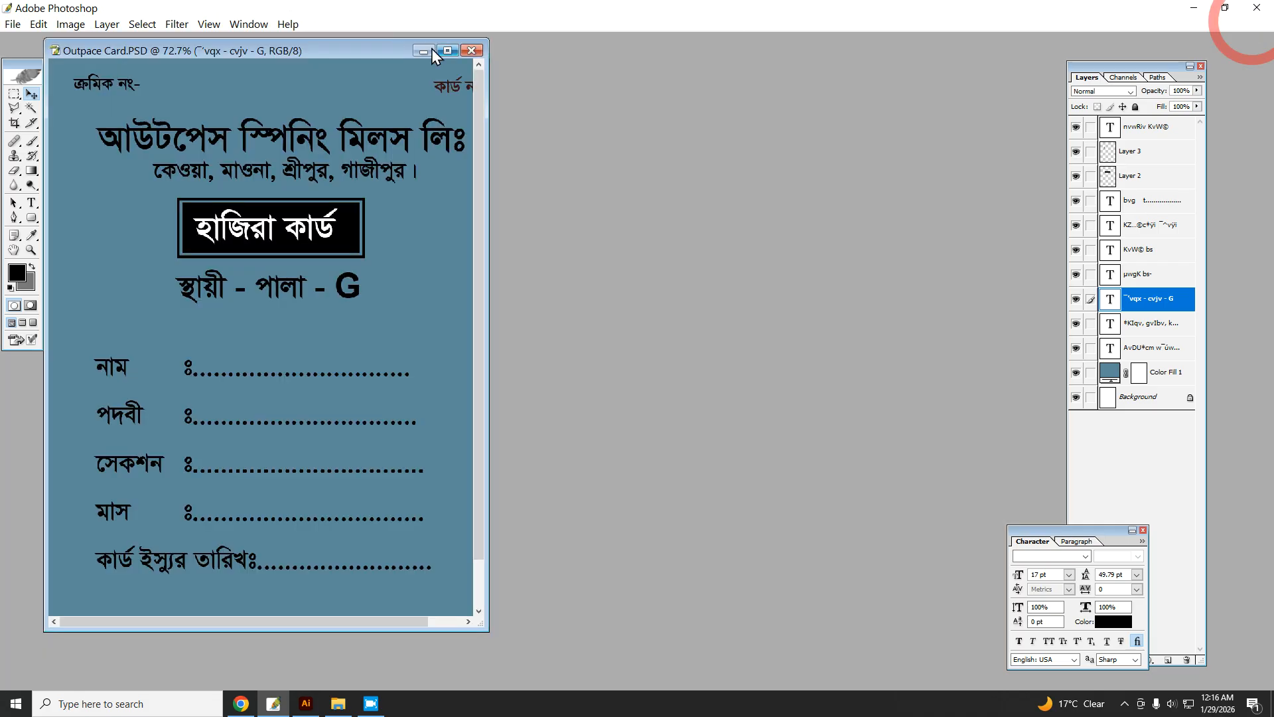
Step: Duplicate the Outpace Card.PSD image as "Outpace Card copy" and arrange the copy in an enlarged window beside the original
click(1254, 24)
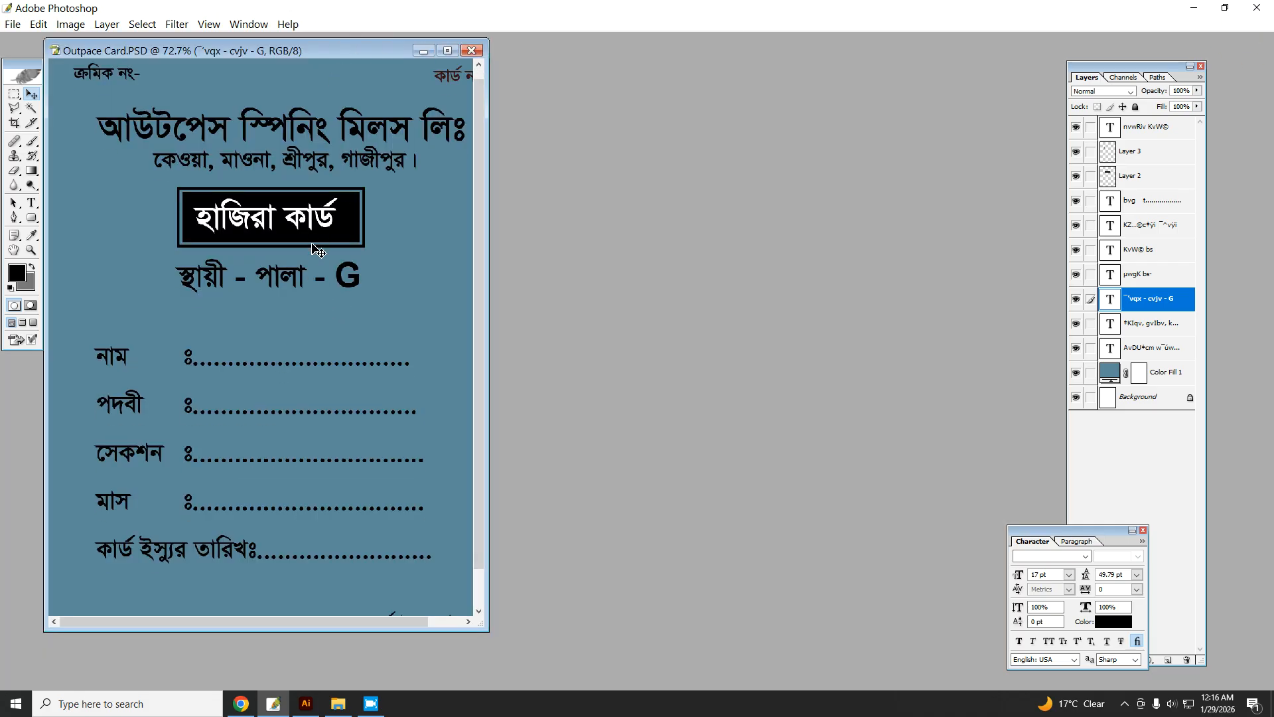
ctrl+alt+click(292, 227)
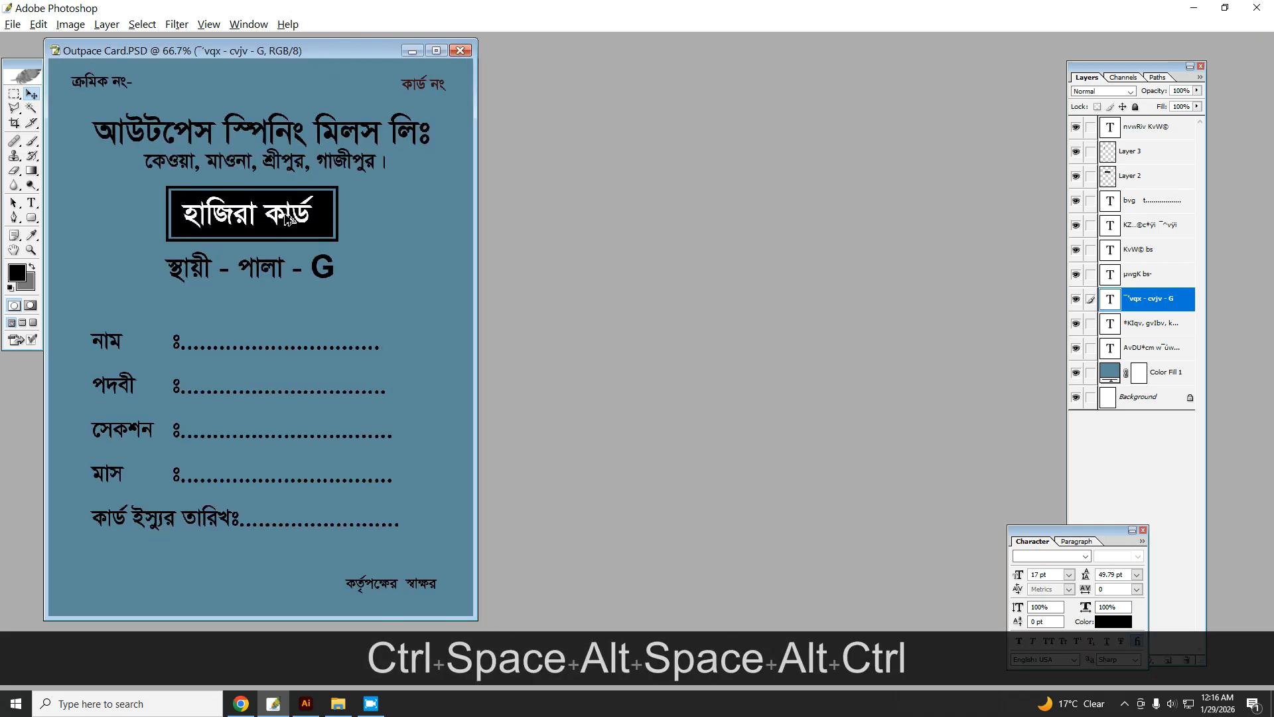
right_click(256, 48)
click(292, 57)
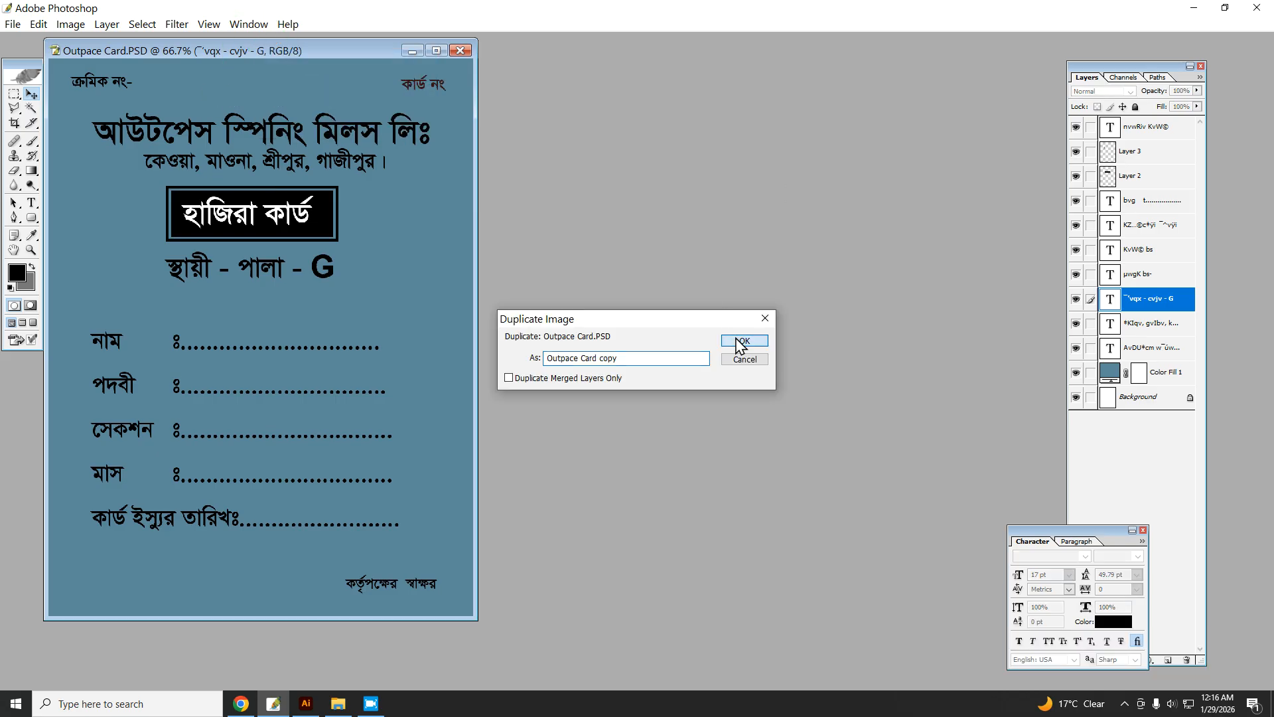
click(742, 341)
drag(130, 62, 559, 46)
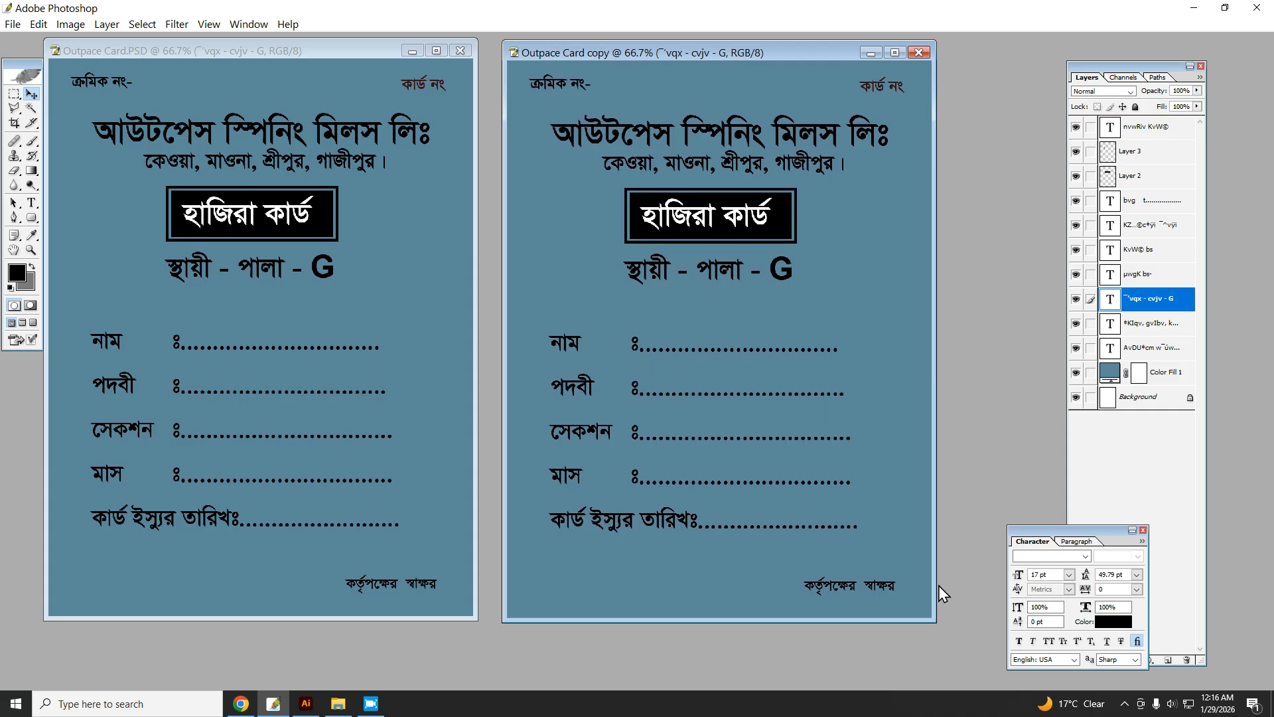
drag(934, 620, 982, 656)
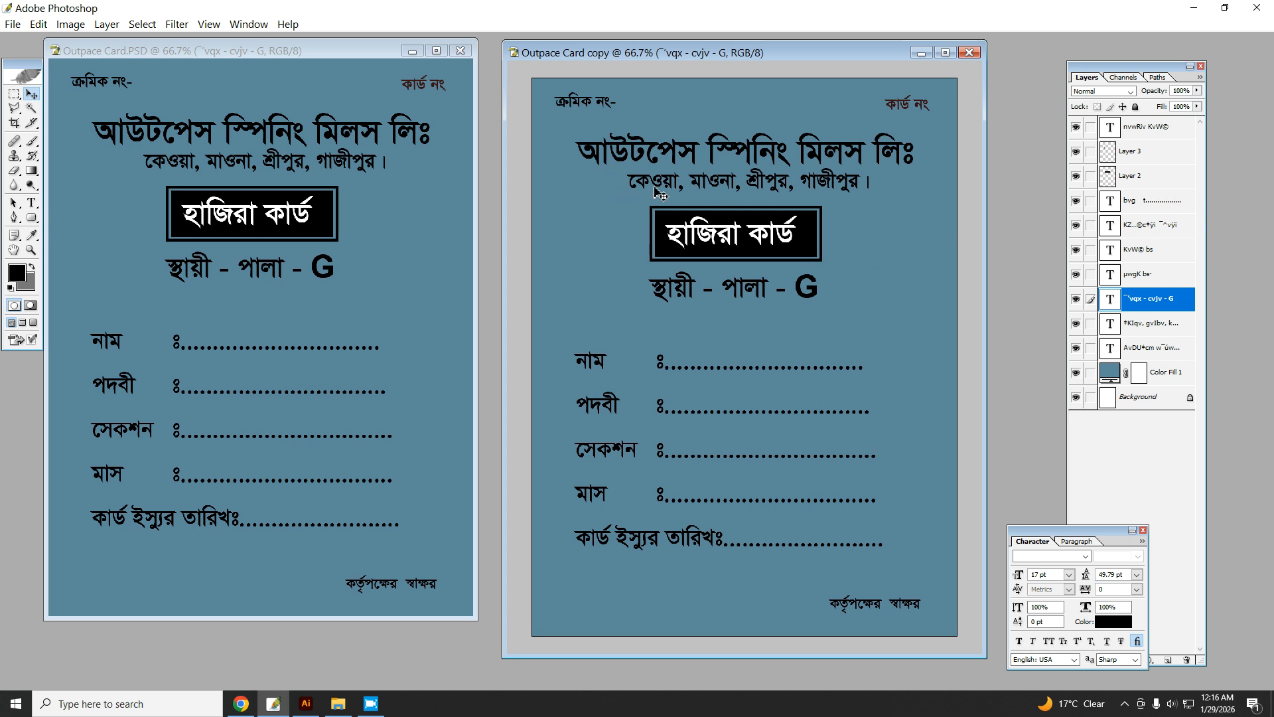
Step: Check the pixel dimensions, document size and resolution of the duplicated card
right_click(710, 54)
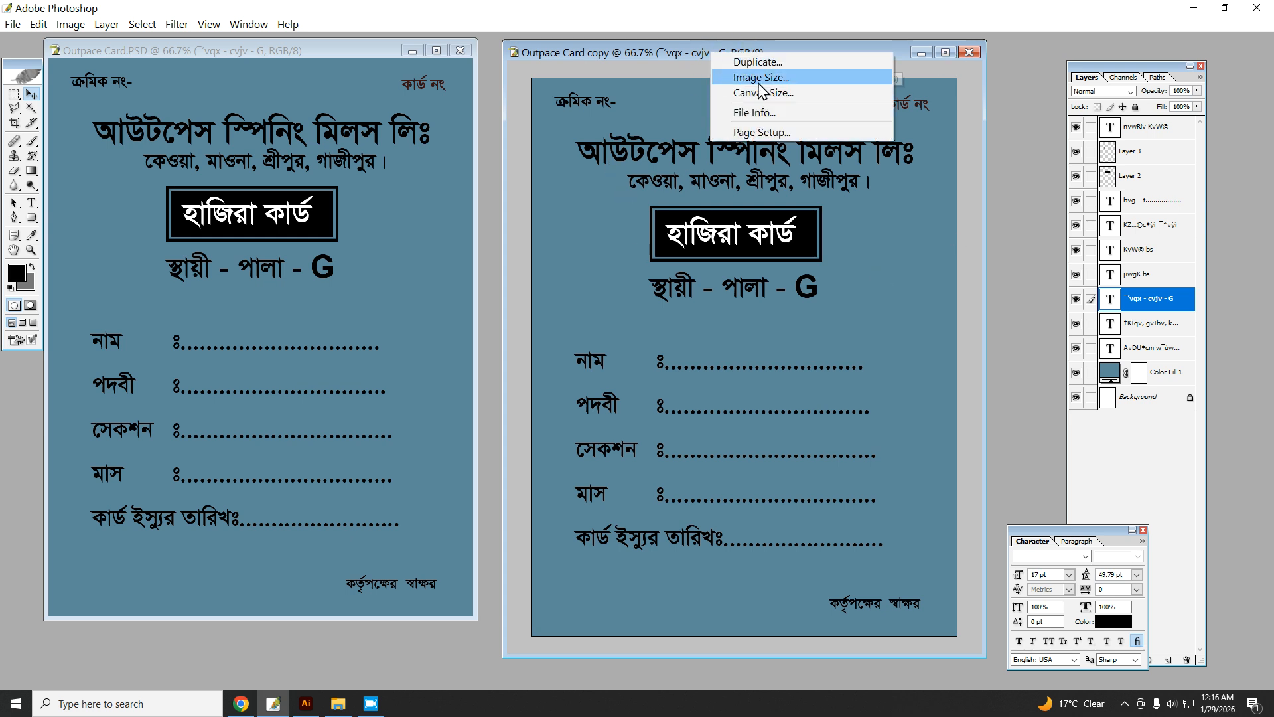
click(760, 78)
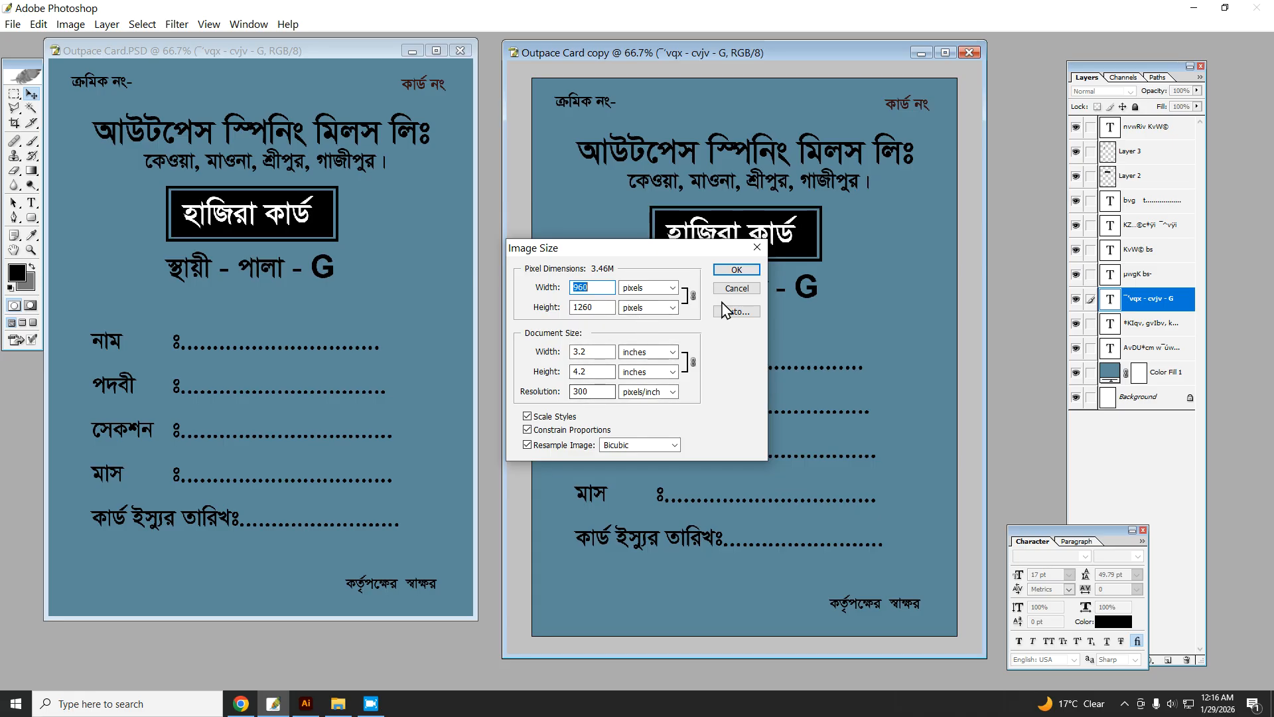
click(746, 289)
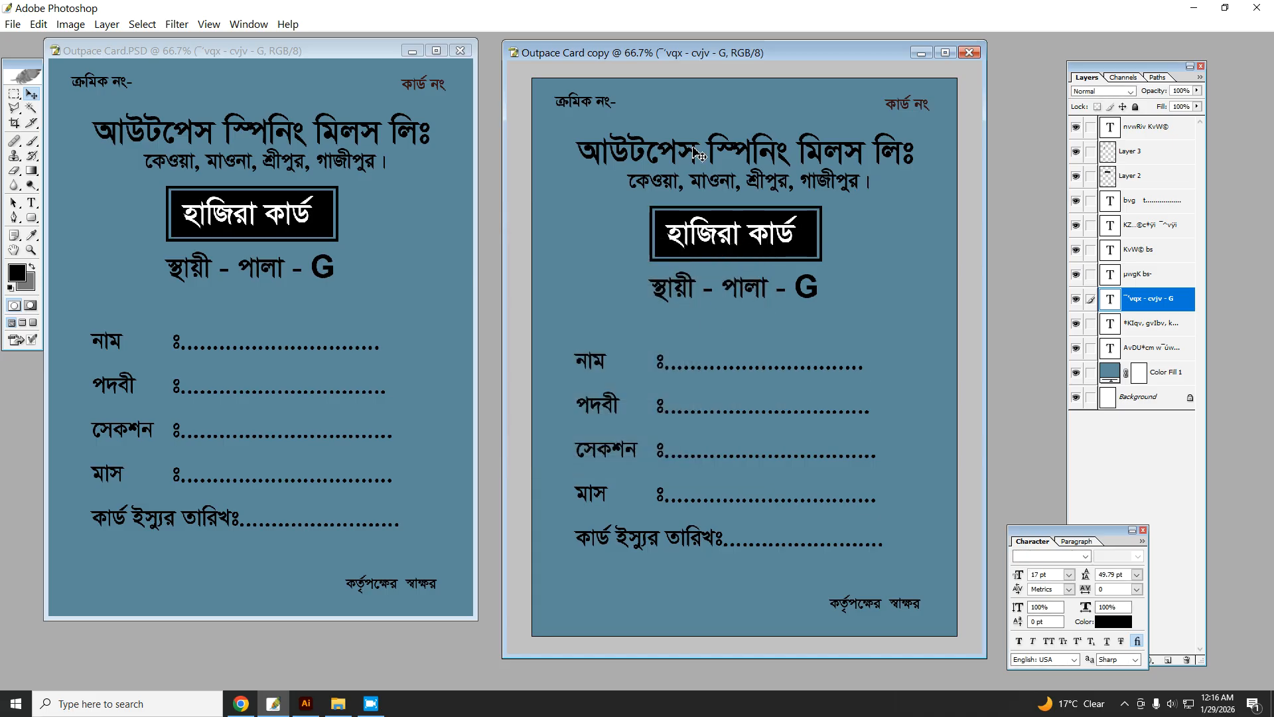
drag(771, 57, 764, 53)
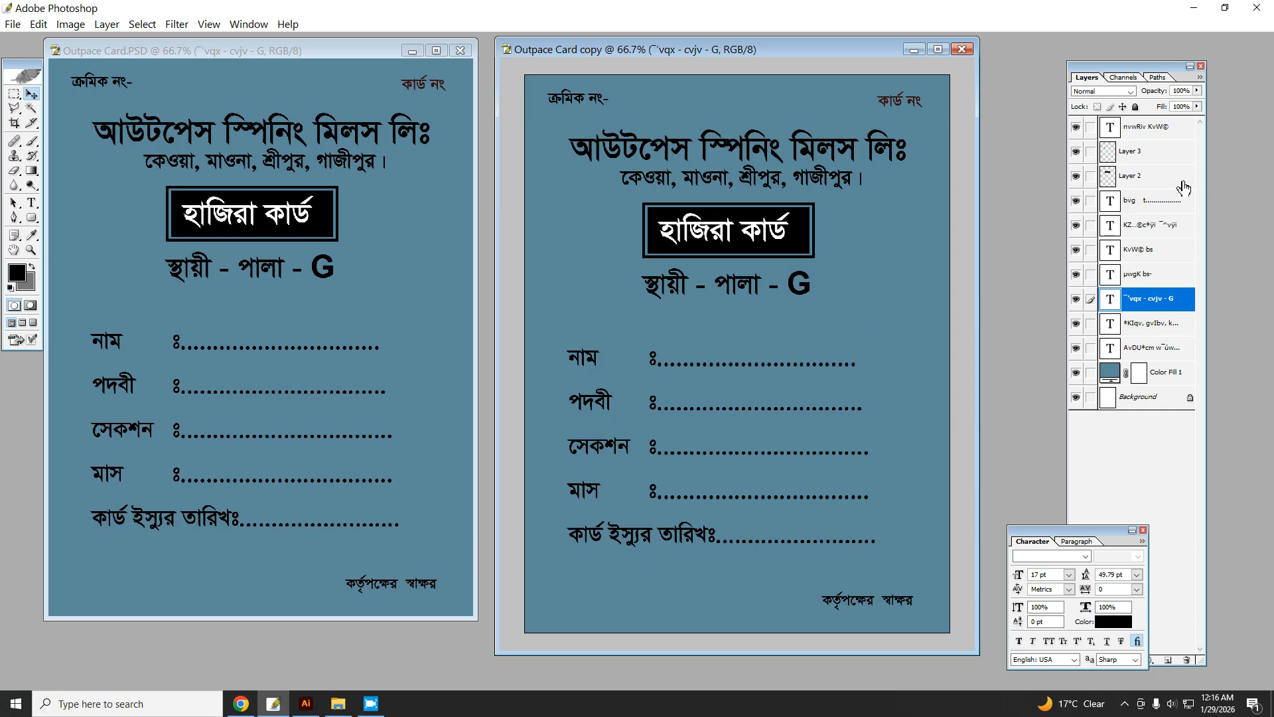
Step: Link and merge all text and artwork layers above the colour fill in the copy, and delete the merged layer
click(1091, 127)
drag(1094, 279, 1094, 342)
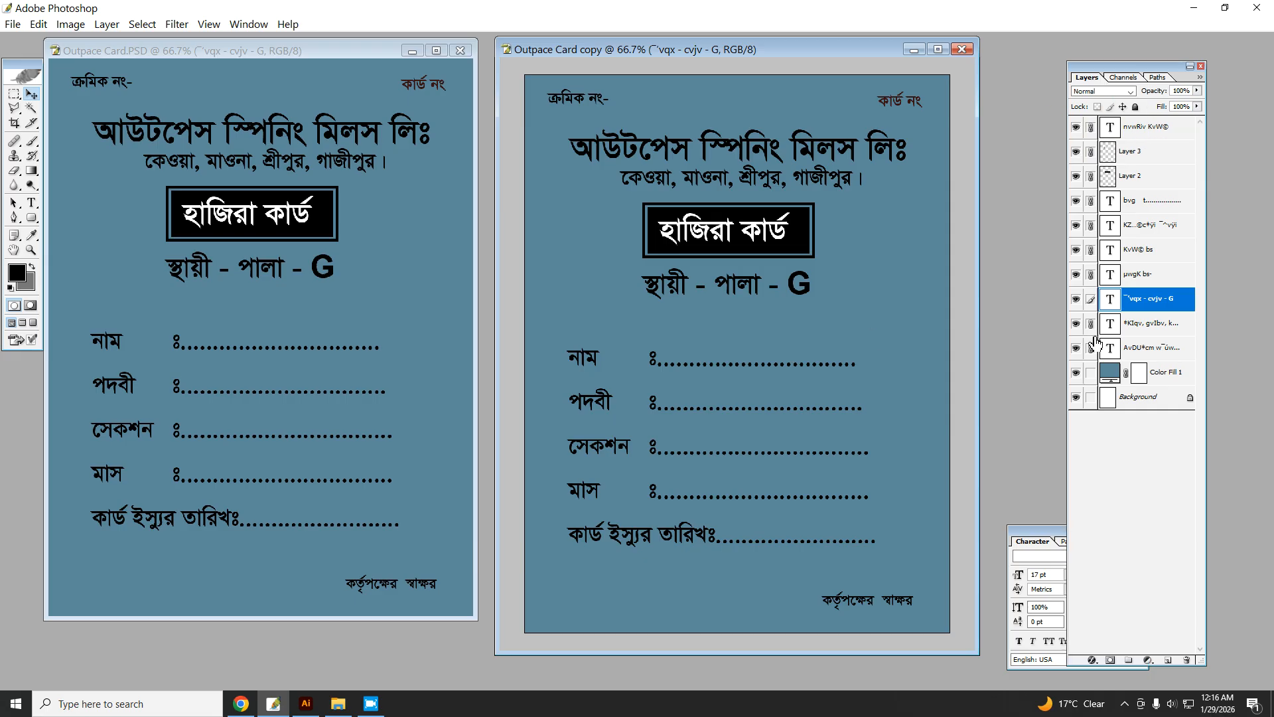
key(ctrl+e)
right_click(1142, 128)
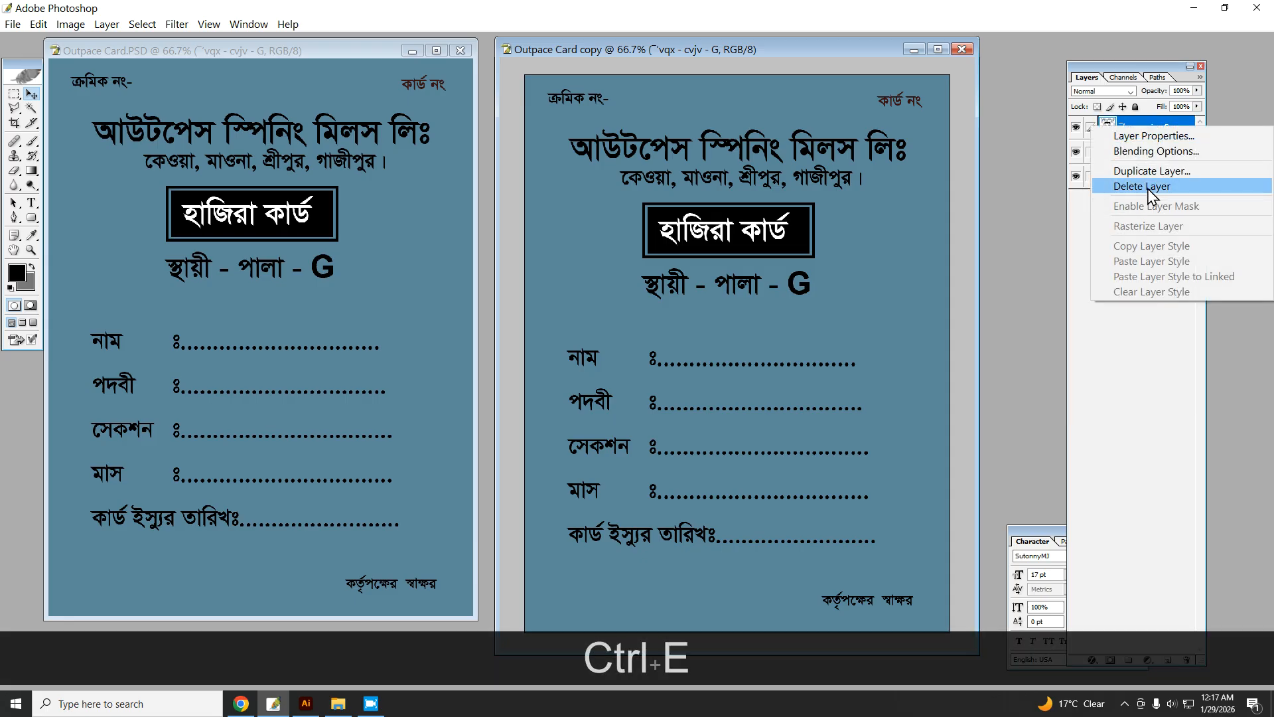
click(1135, 188)
click(634, 266)
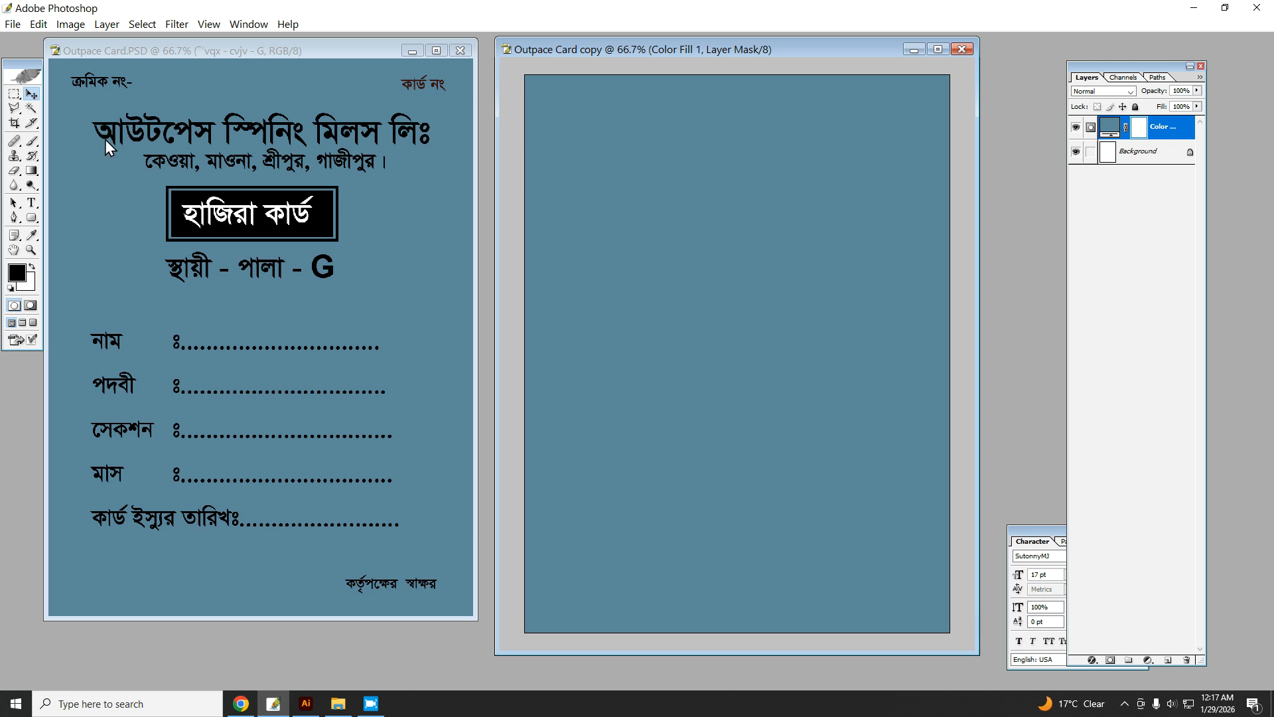
Step: Add the text "ক্রমিক নং" in the upper-left area of the blank card
click(32, 202)
click(581, 165)
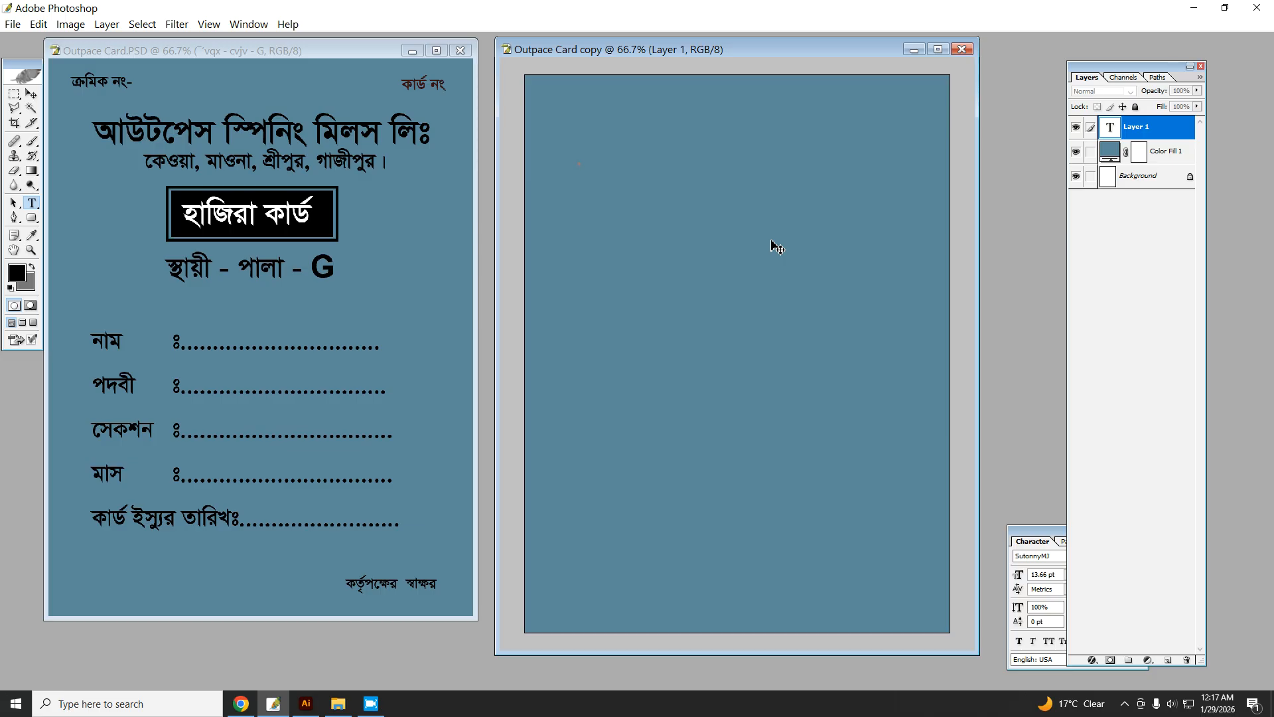
text(jz)
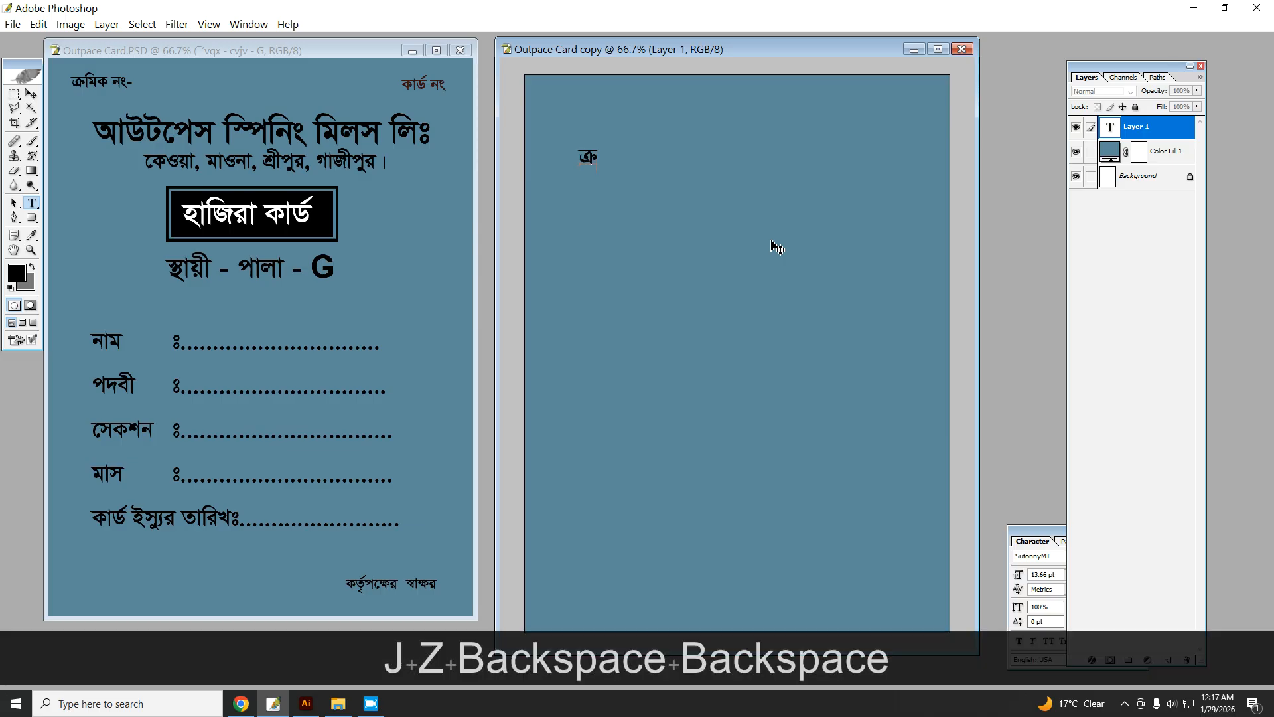
text(dmj bQ)
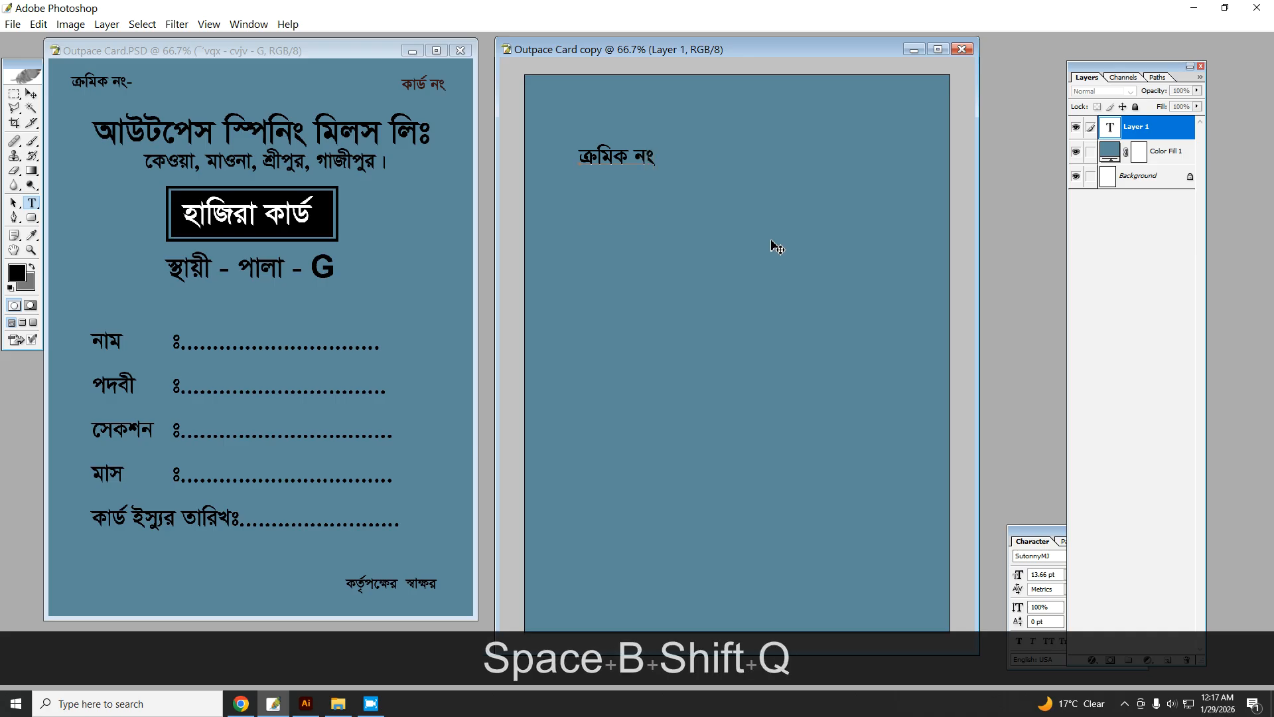
key(Return)
Step: Add a separate text layer reading "কার্ড নং" near the card's upper edge, right of centre
click(766, 111)
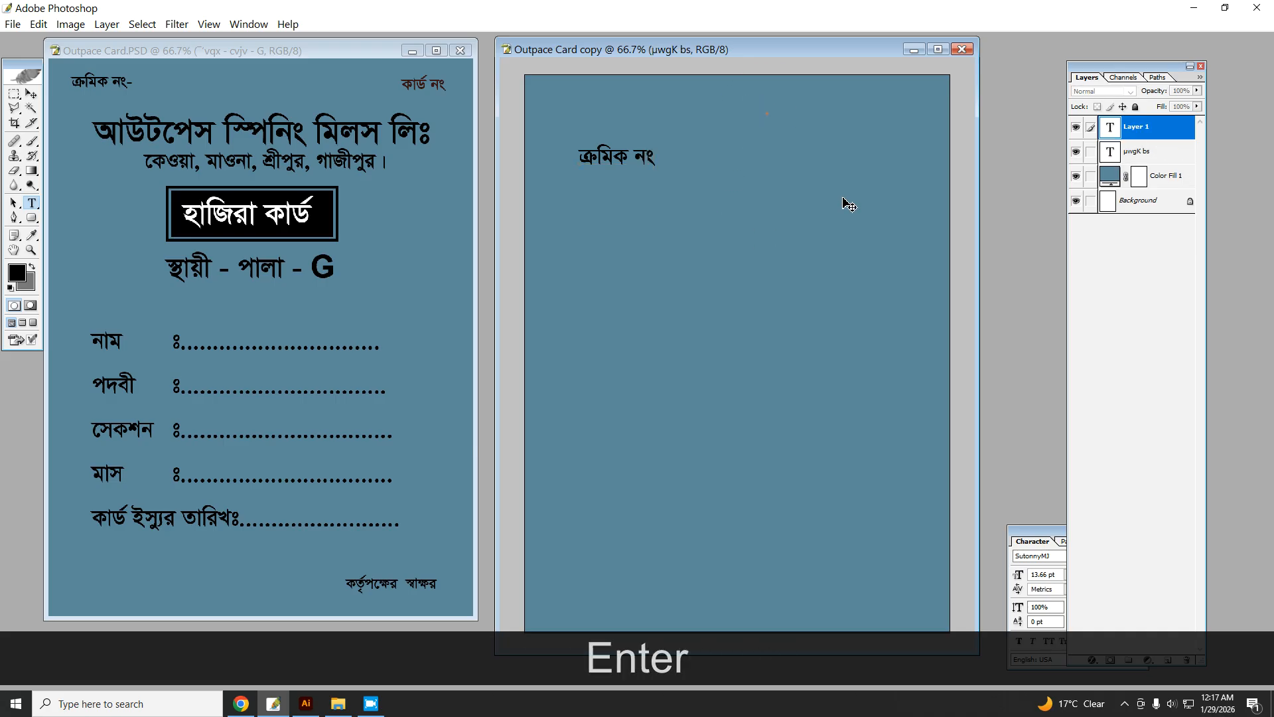
text(jf)
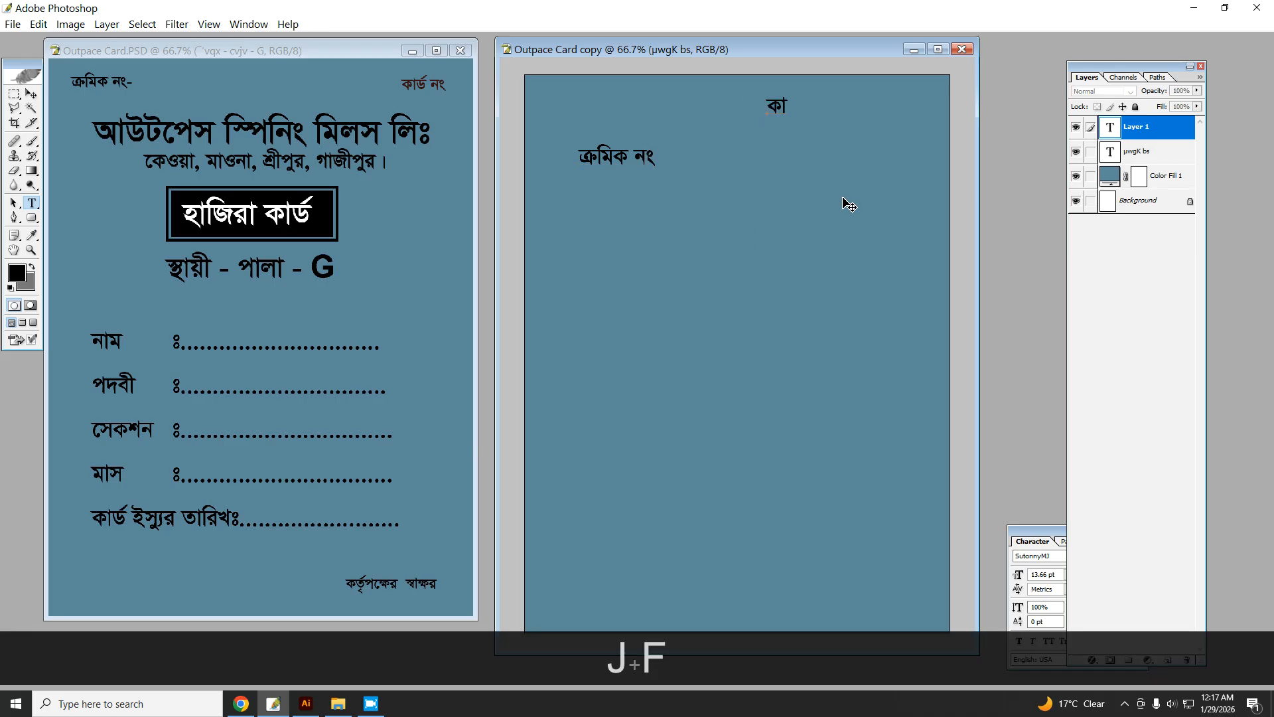
text(eA)
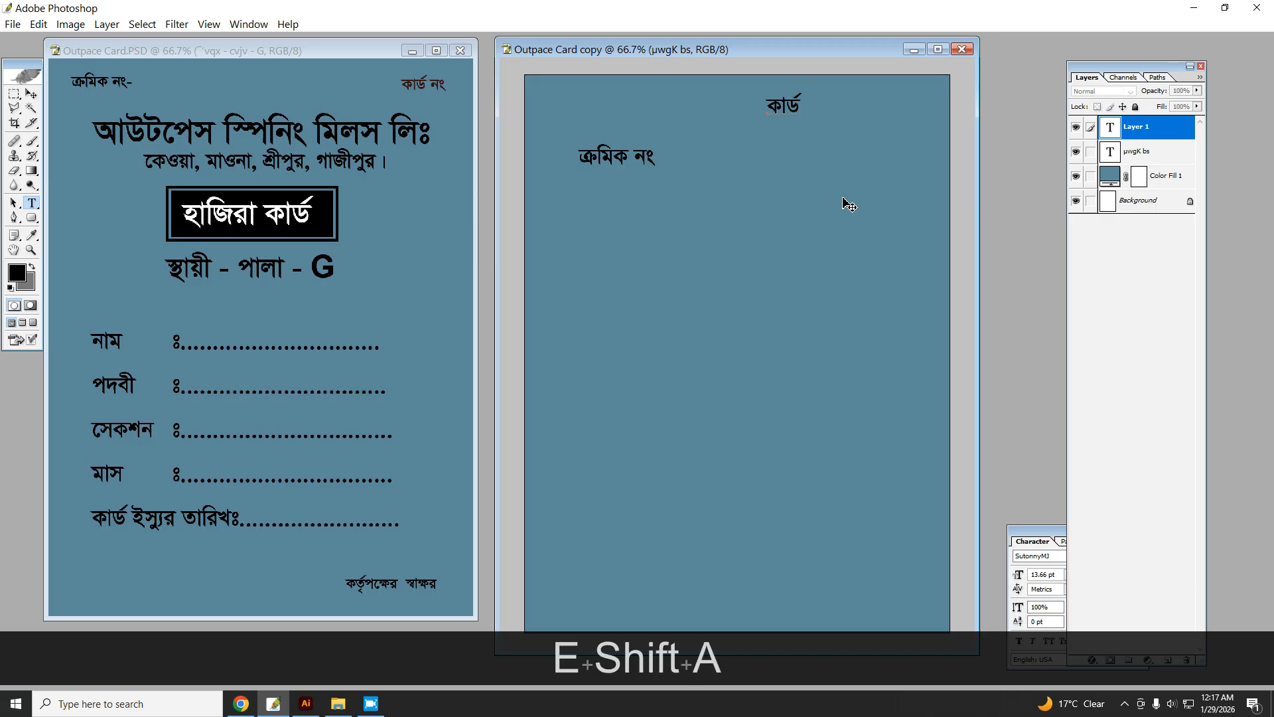
text( b)
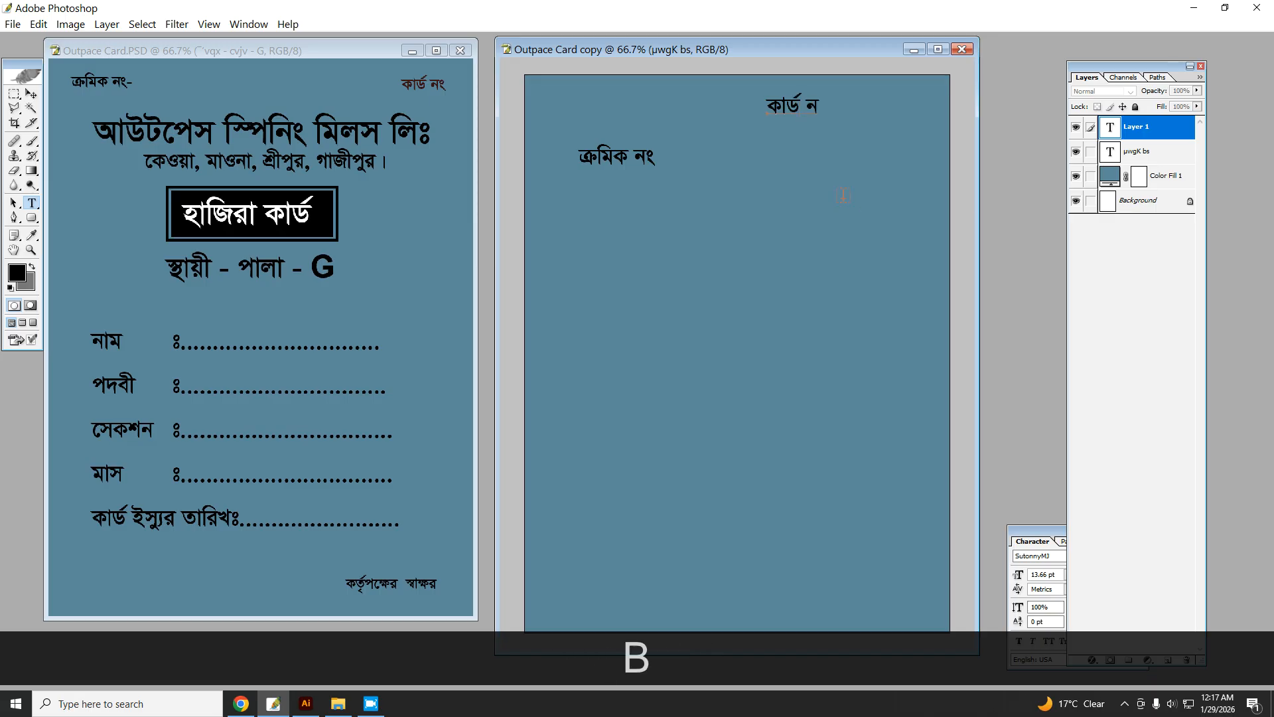
text(Q)
key(Return)
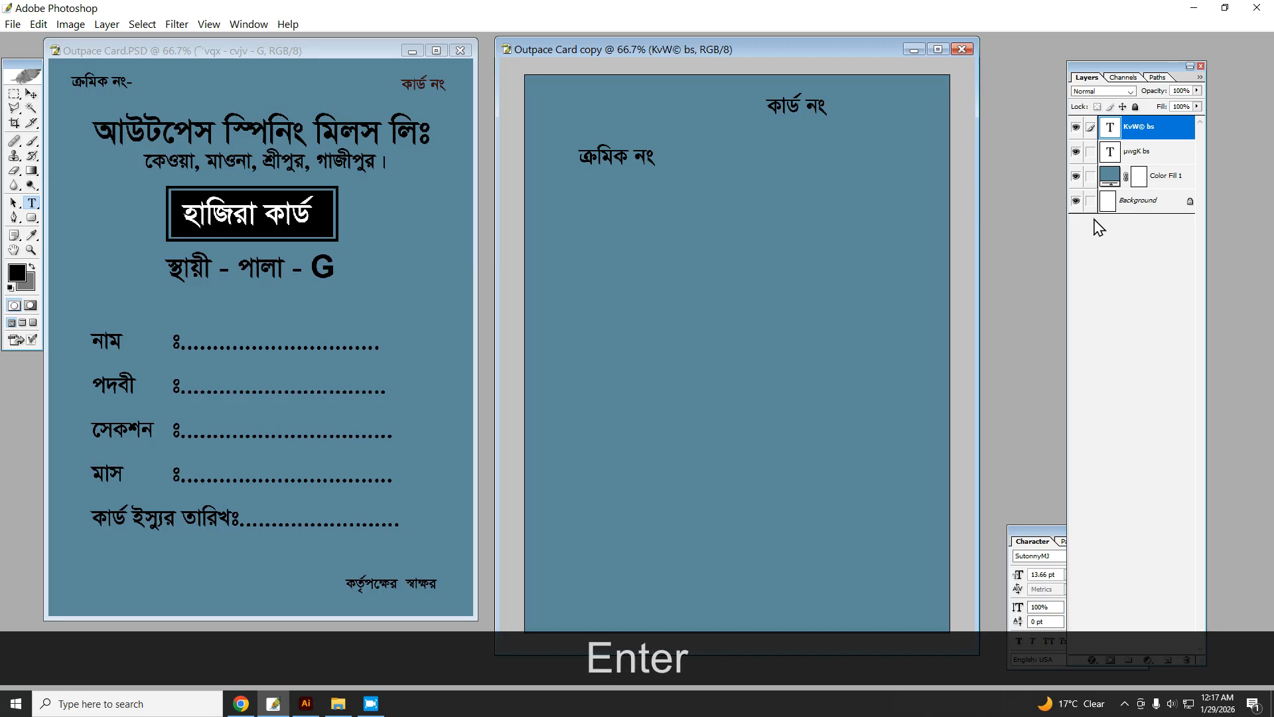
Step: Set the font size of both the "কার্ড নং" and "ক্রমিক নং" text layers to 10 pt
drag(1055, 533, 985, 475)
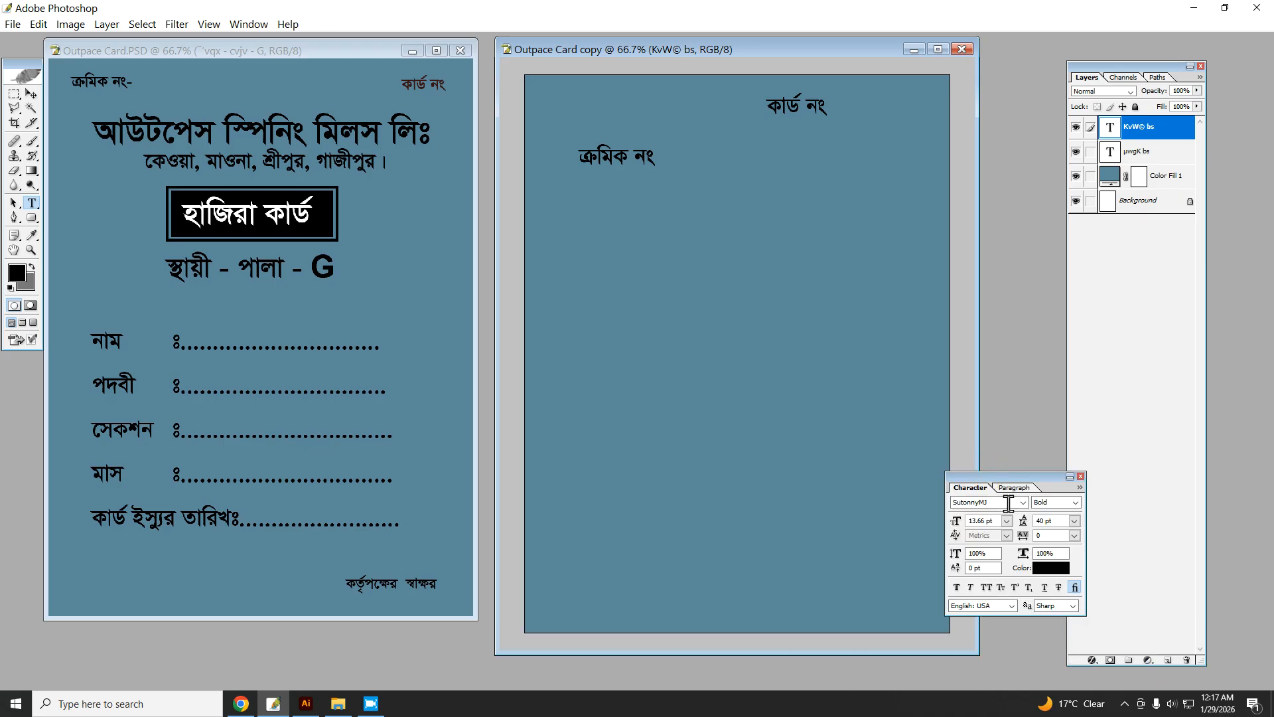
click(958, 523)
text(10)
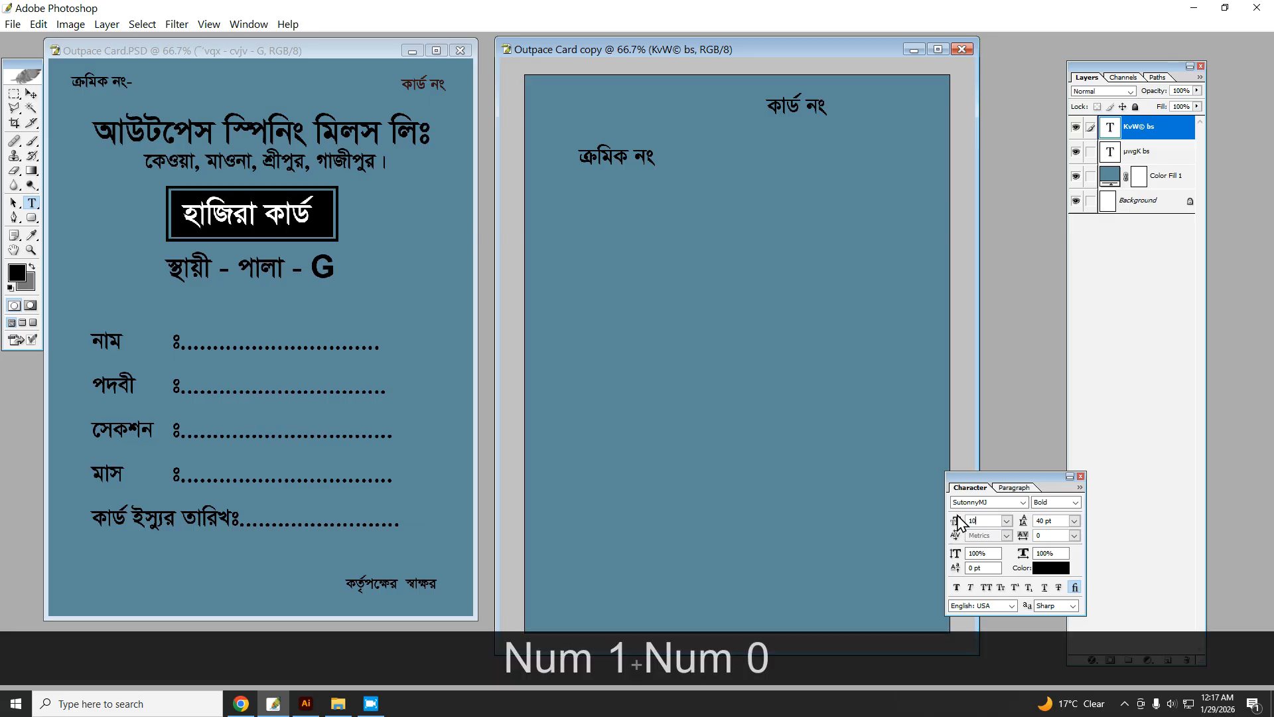
key(Return)
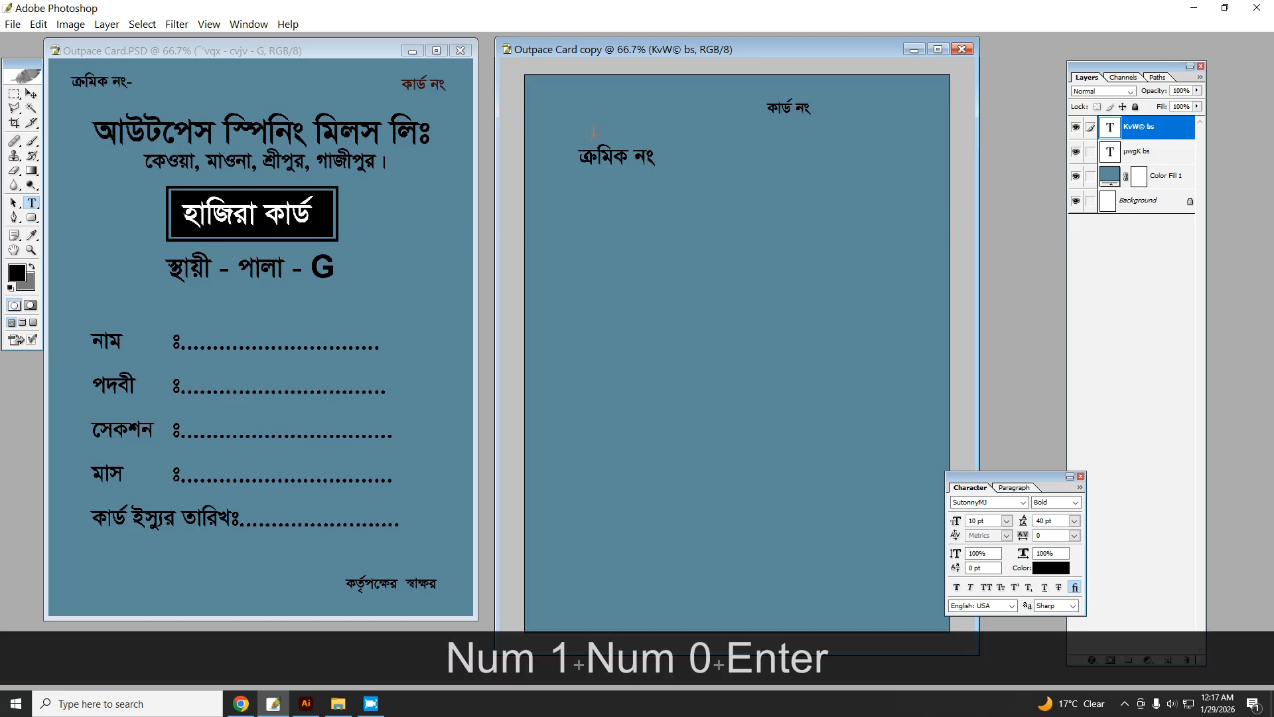
click(617, 155)
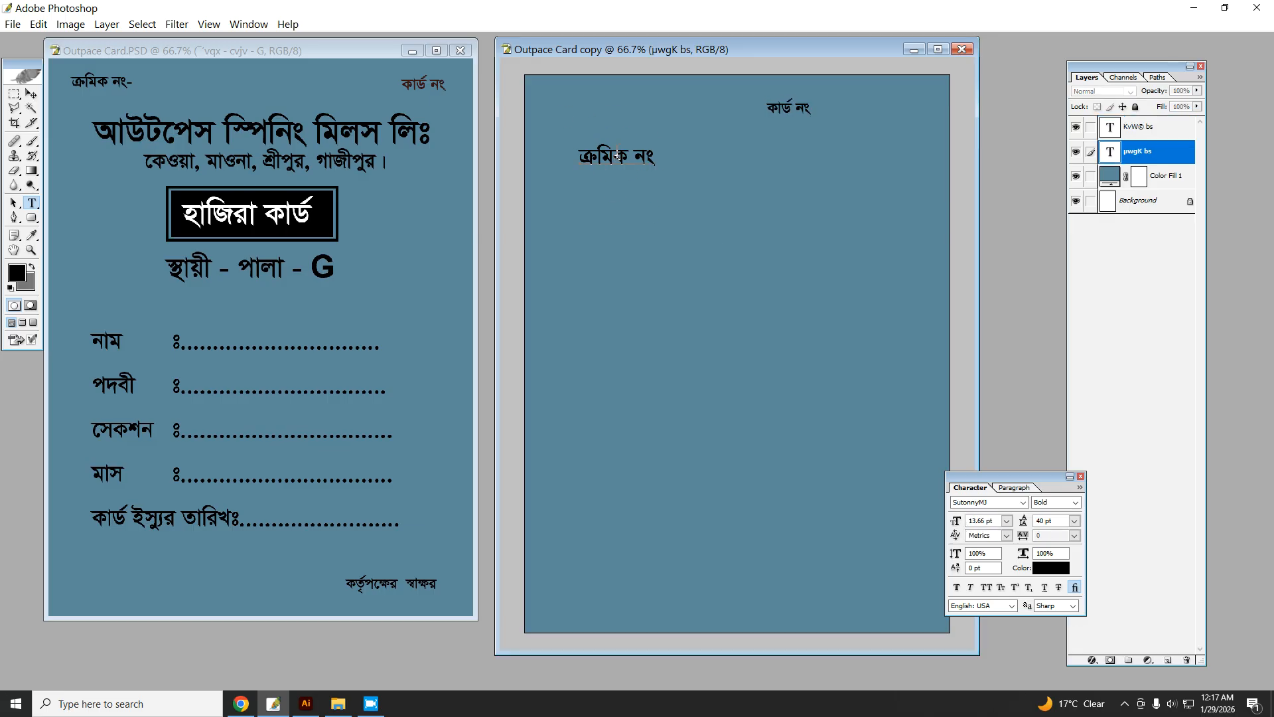
key(Return)
drag(996, 521, 879, 527)
text(10)
key(Return)
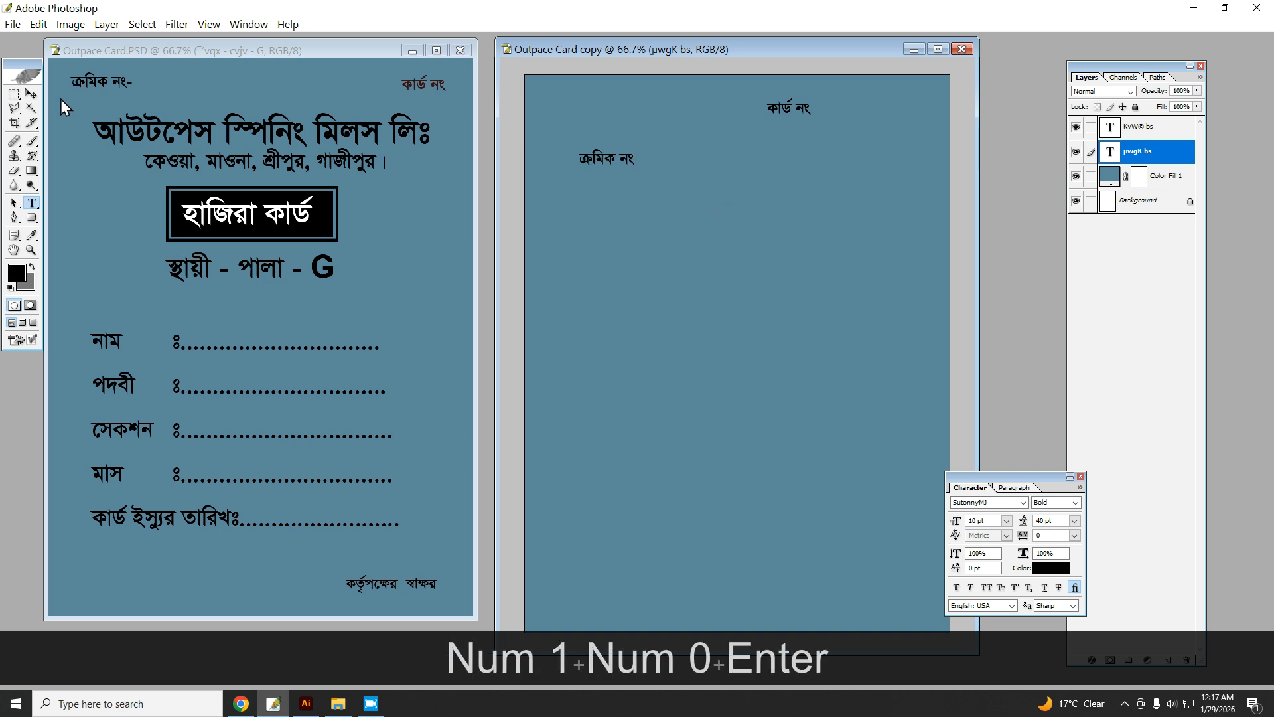
Step: Move "ক্রমিক নং" to the card's upper-left corner and "কার্ড নং" level with it in the upper-right corner
click(31, 94)
drag(601, 159, 564, 100)
right_click(791, 109)
click(798, 117)
drag(798, 115, 914, 104)
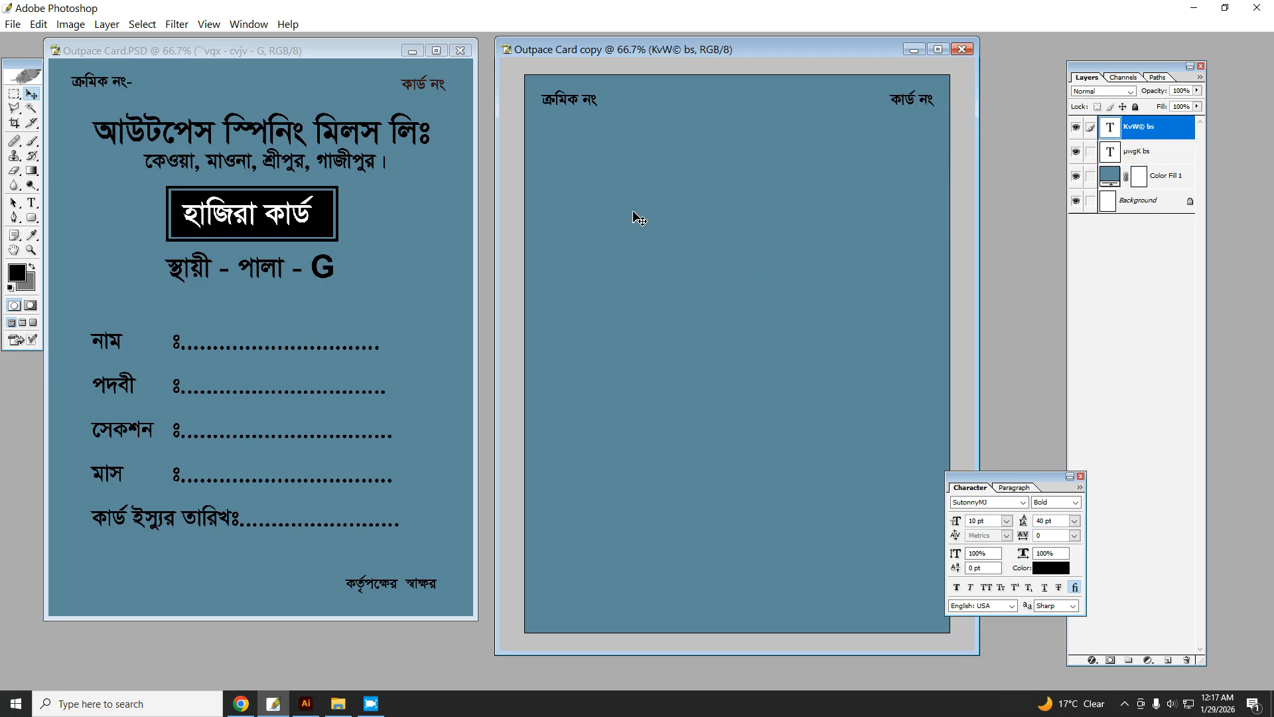
Step: Add a new text layer reading "আউটপেস স্পিনিং মিলস লিঃ" in the upper part of the card, below "ক্রমিক নং"
key(t)
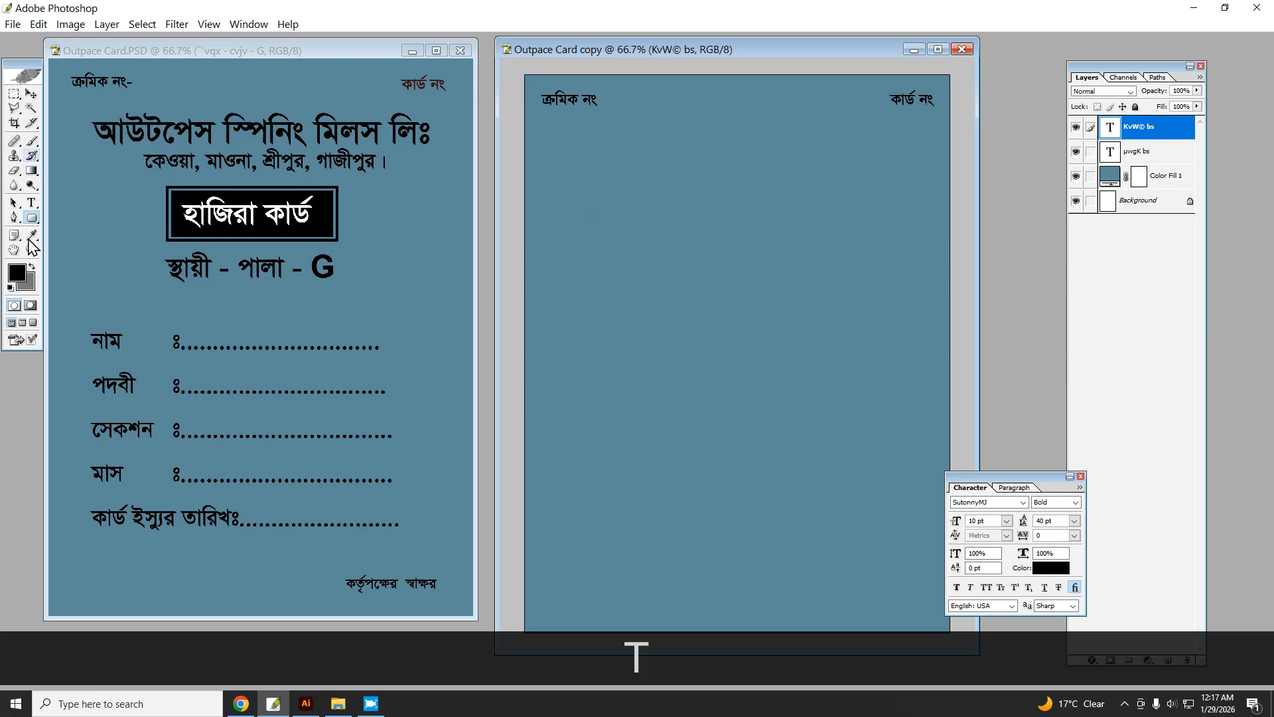
click(560, 187)
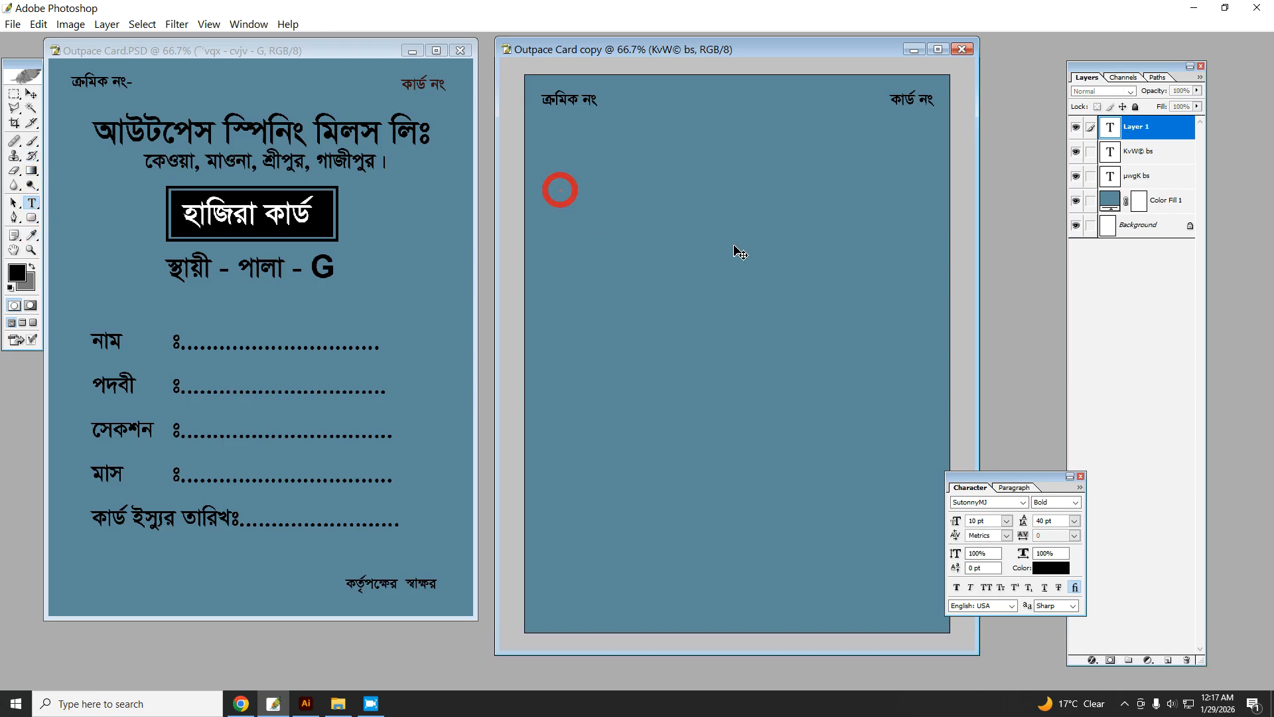
text(gfgs)
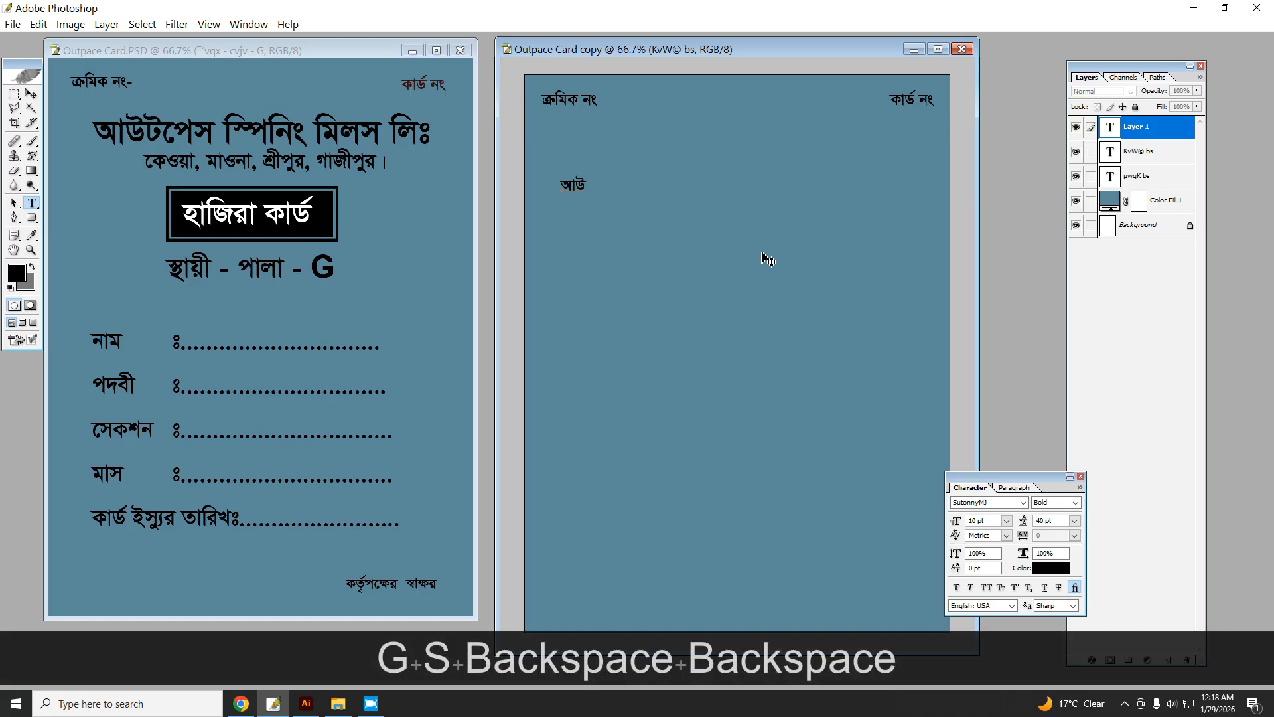
text(t)
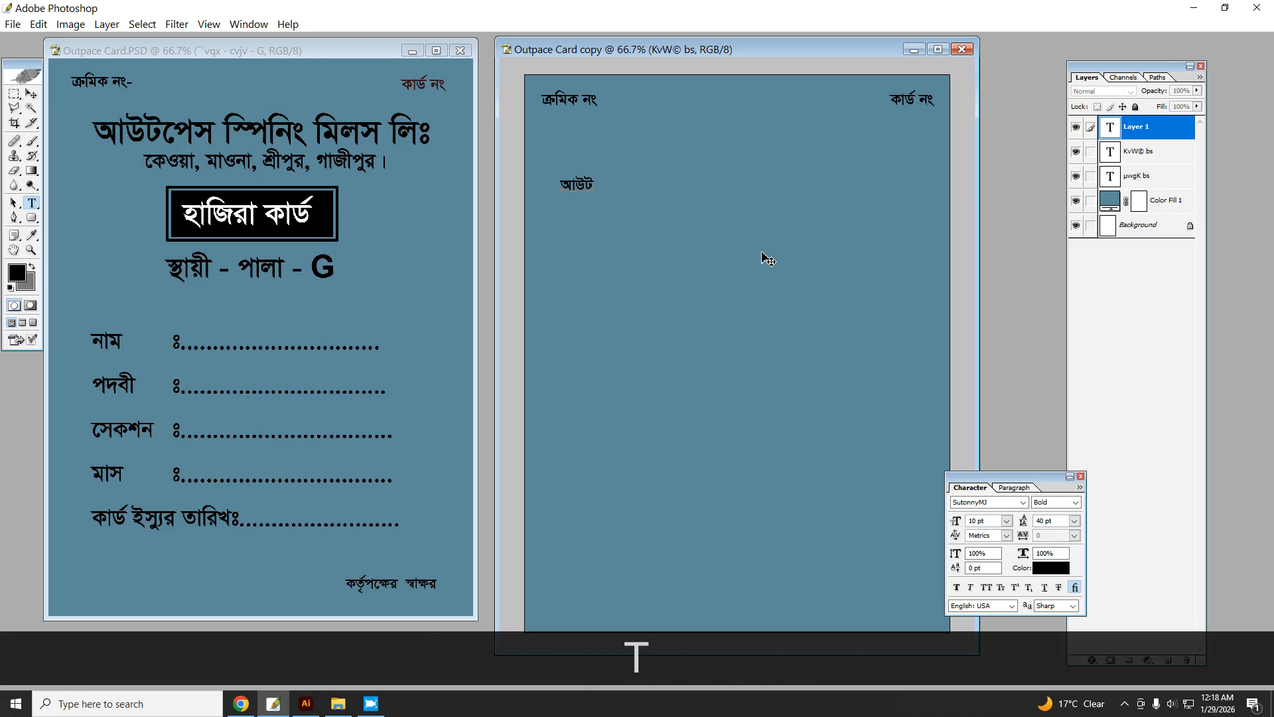
text(crn )
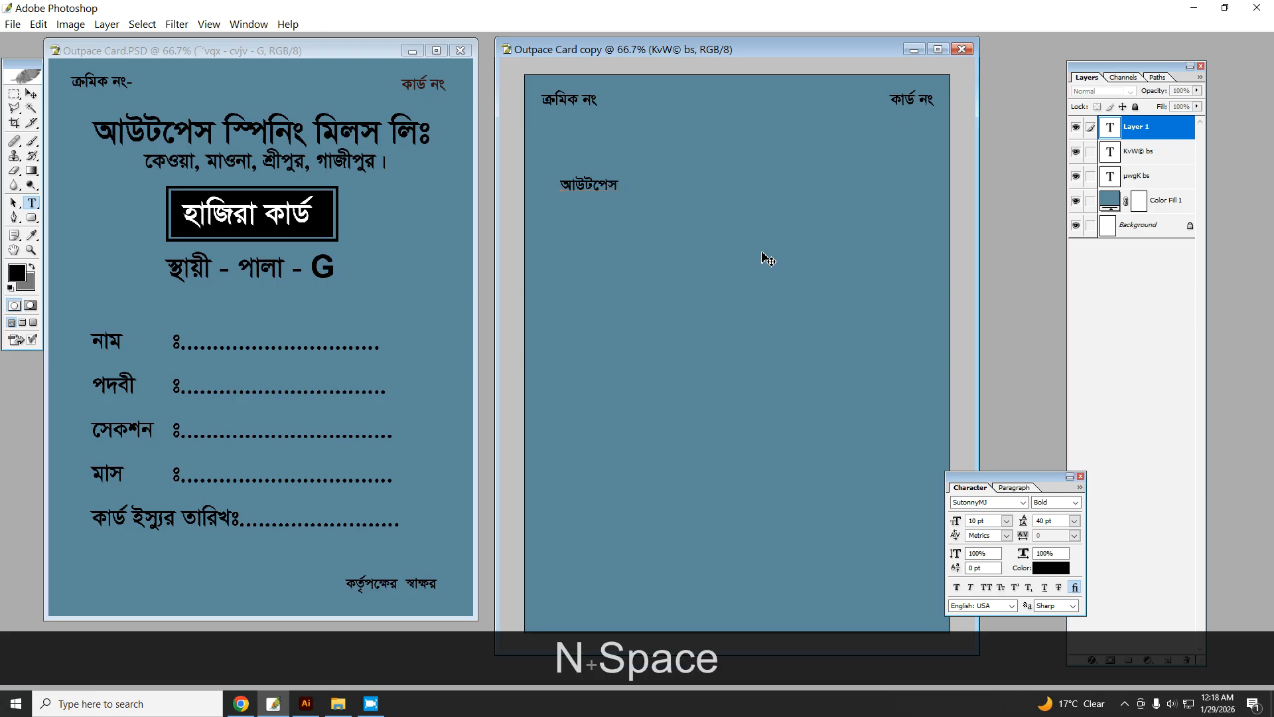
text(dngr)
key(BackSpace)
key(BackSpace)
key(BackSpace)
text(dbQ)
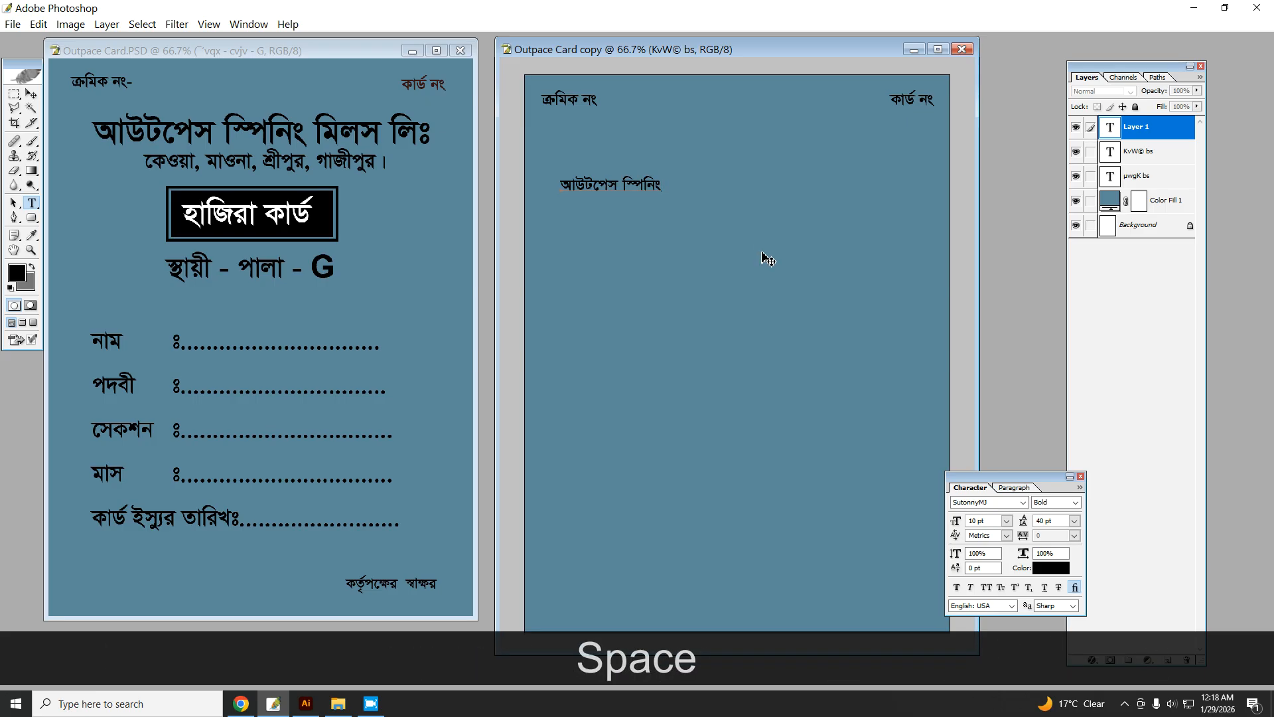
text( dm)
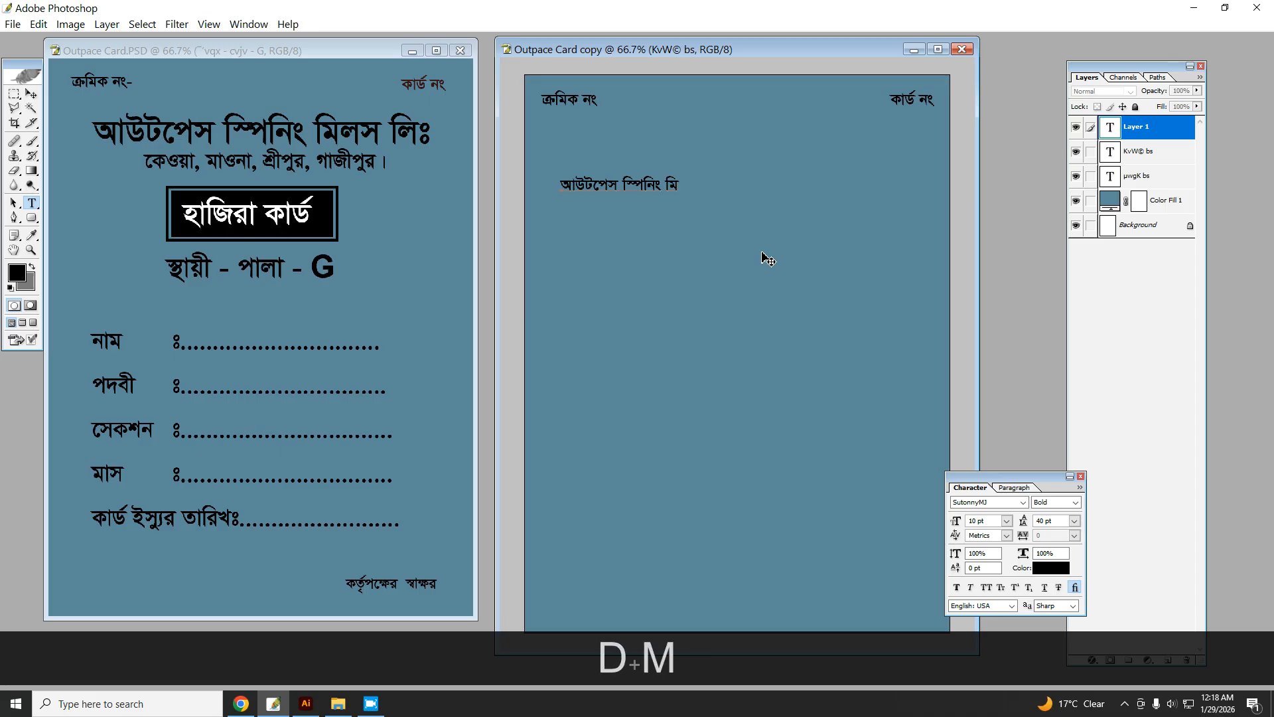
text(Vn )
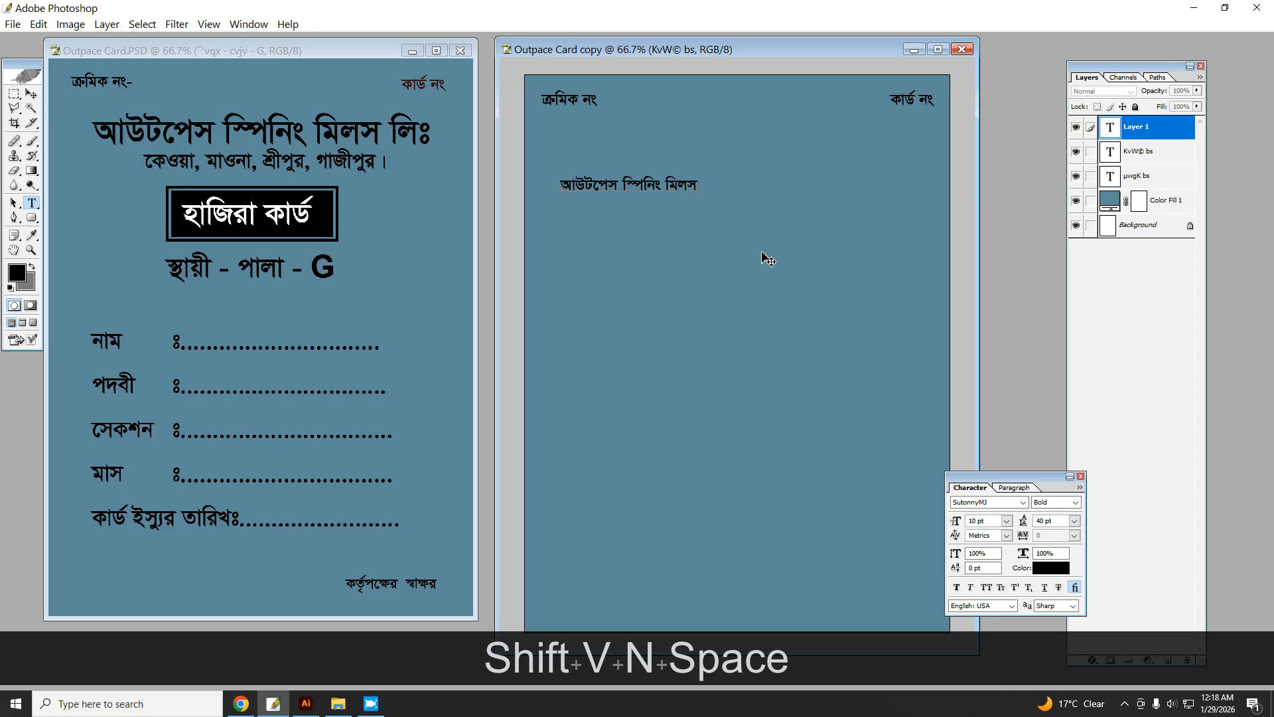
text(dV|)
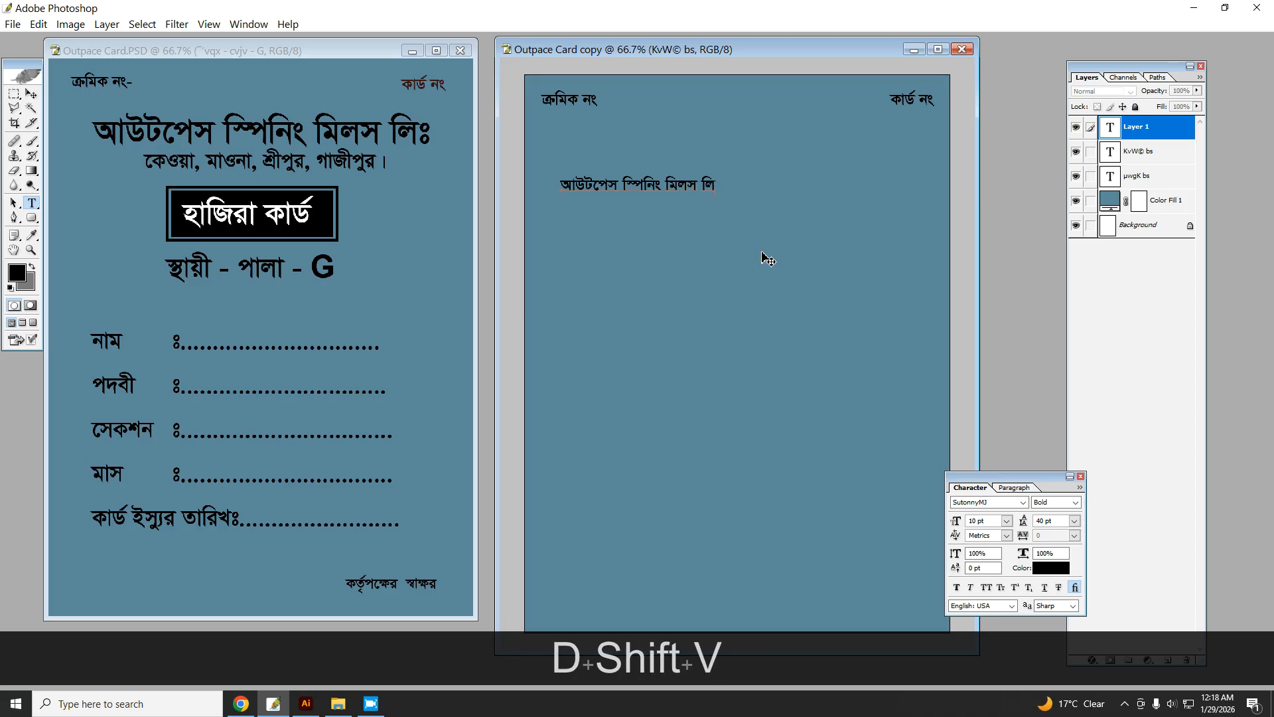
key(Return)
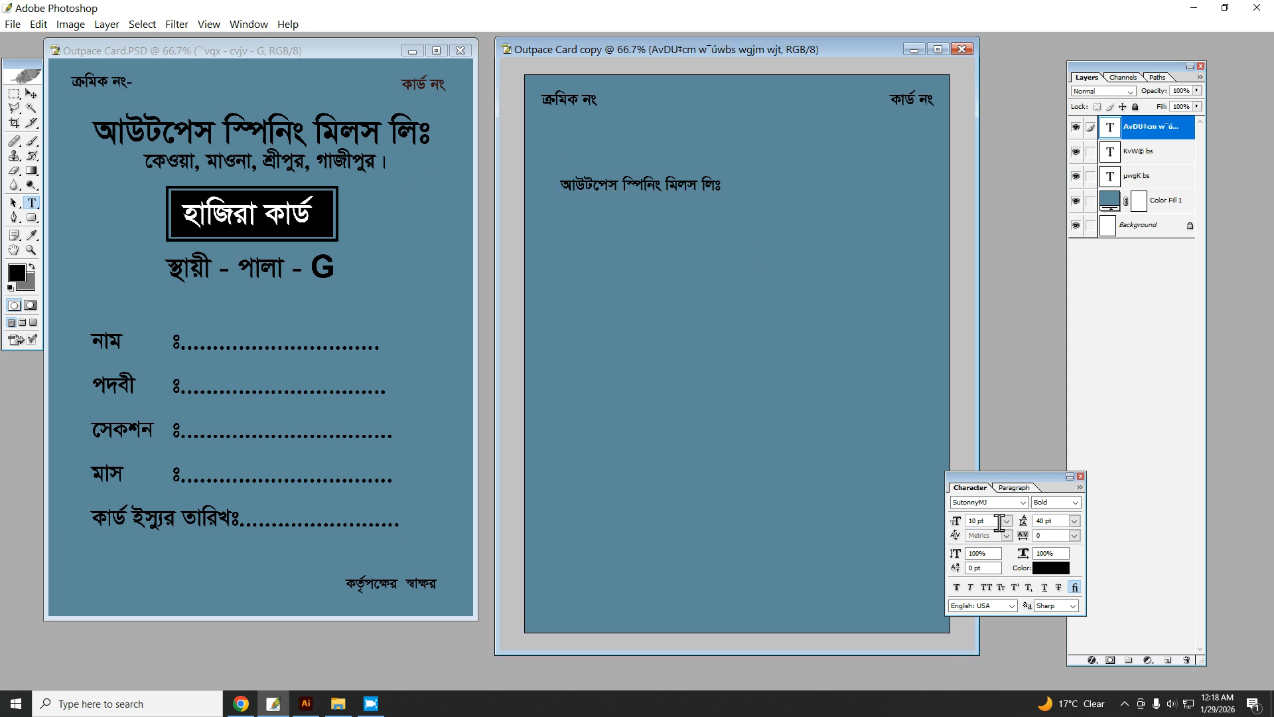
Step: Set the company name's font size to 21 pt and move it up, centred just below the card's two corner labels
click(933, 521)
text(21)
key(Return)
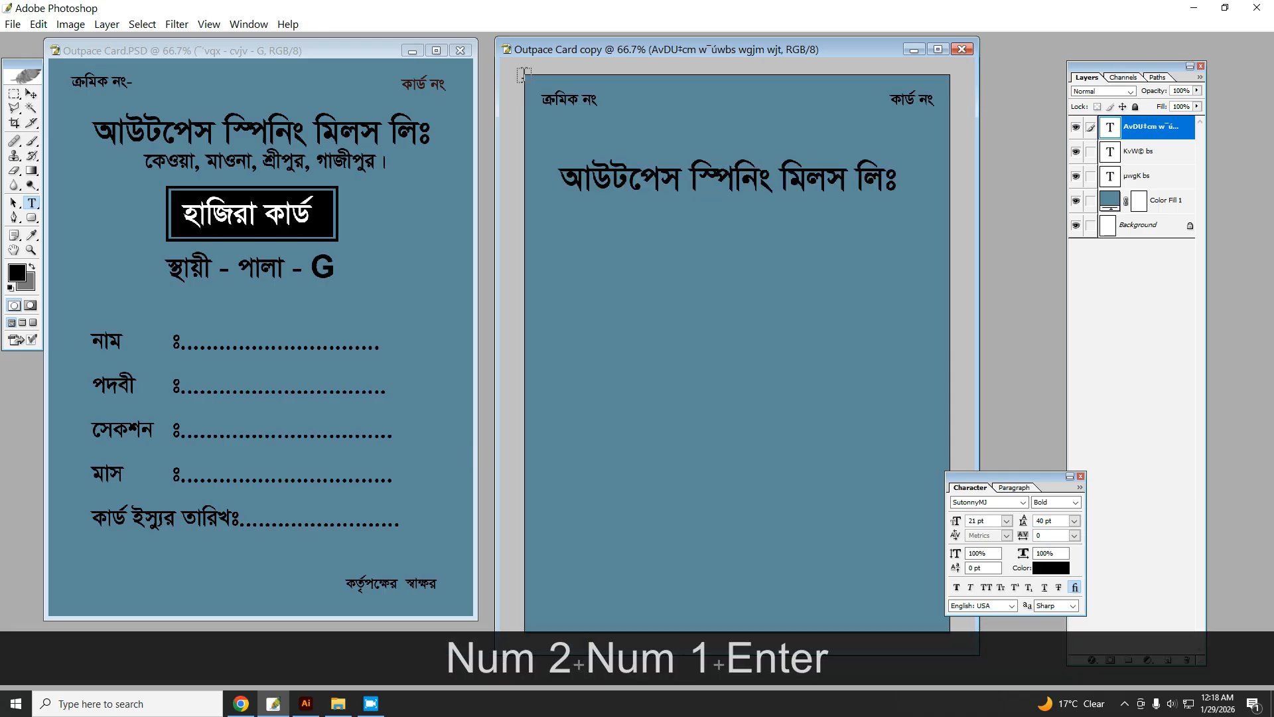
click(32, 93)
mouse_move(727, 180)
mouse_down()
mouse_move(729, 157)
mouse_move(716, 166)
mouse_up()
Step: Add a separate text layer below the company name with the company's address line, copied from the original card
key(t)
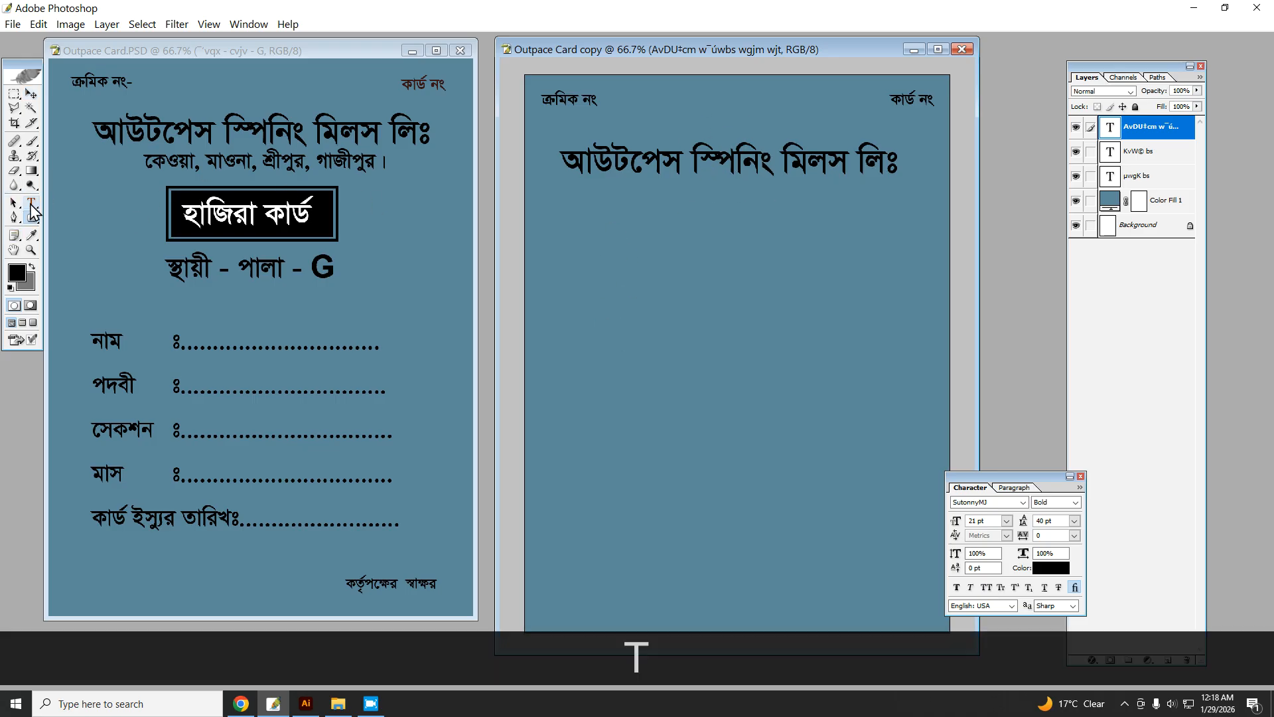
click(587, 262)
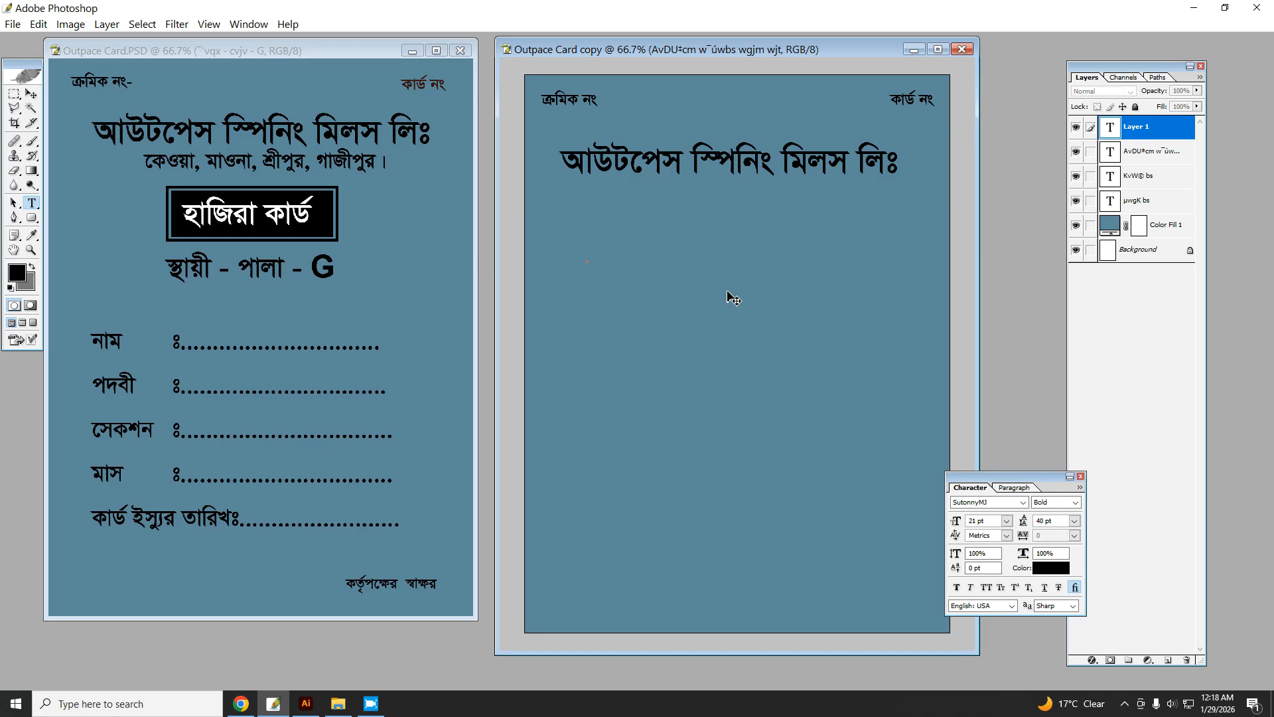
text(cj)
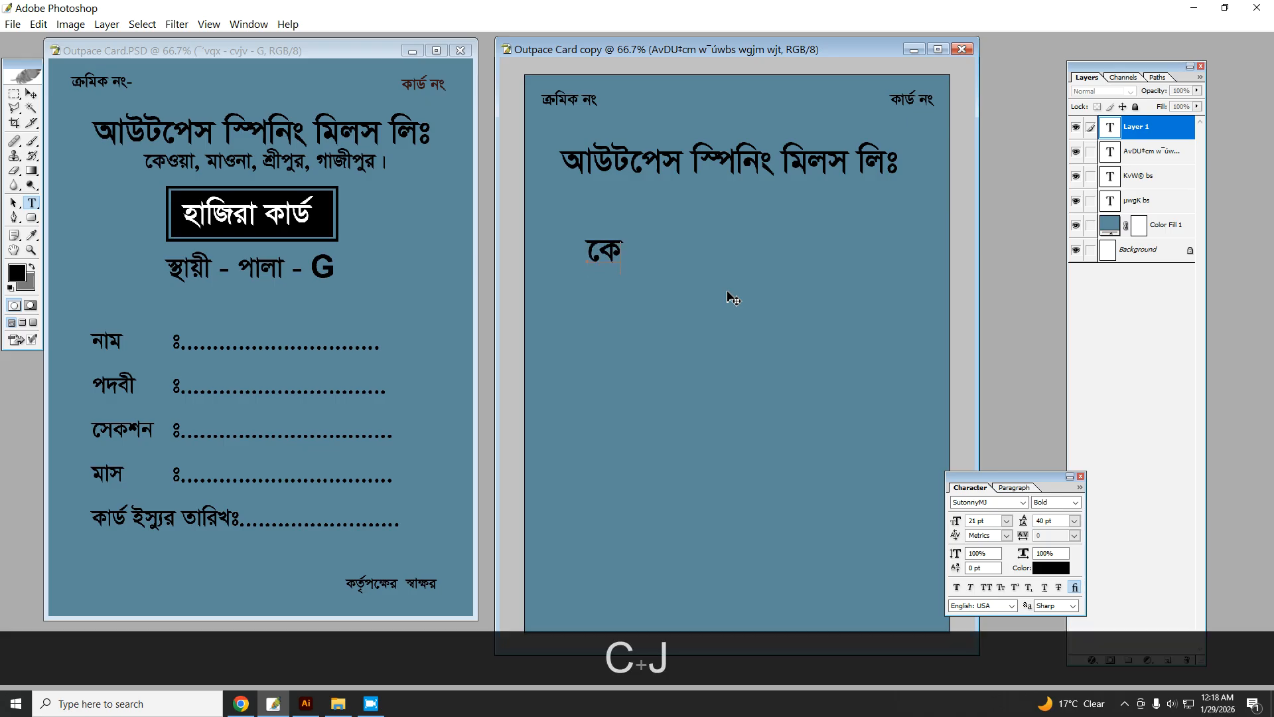
text(xbf)
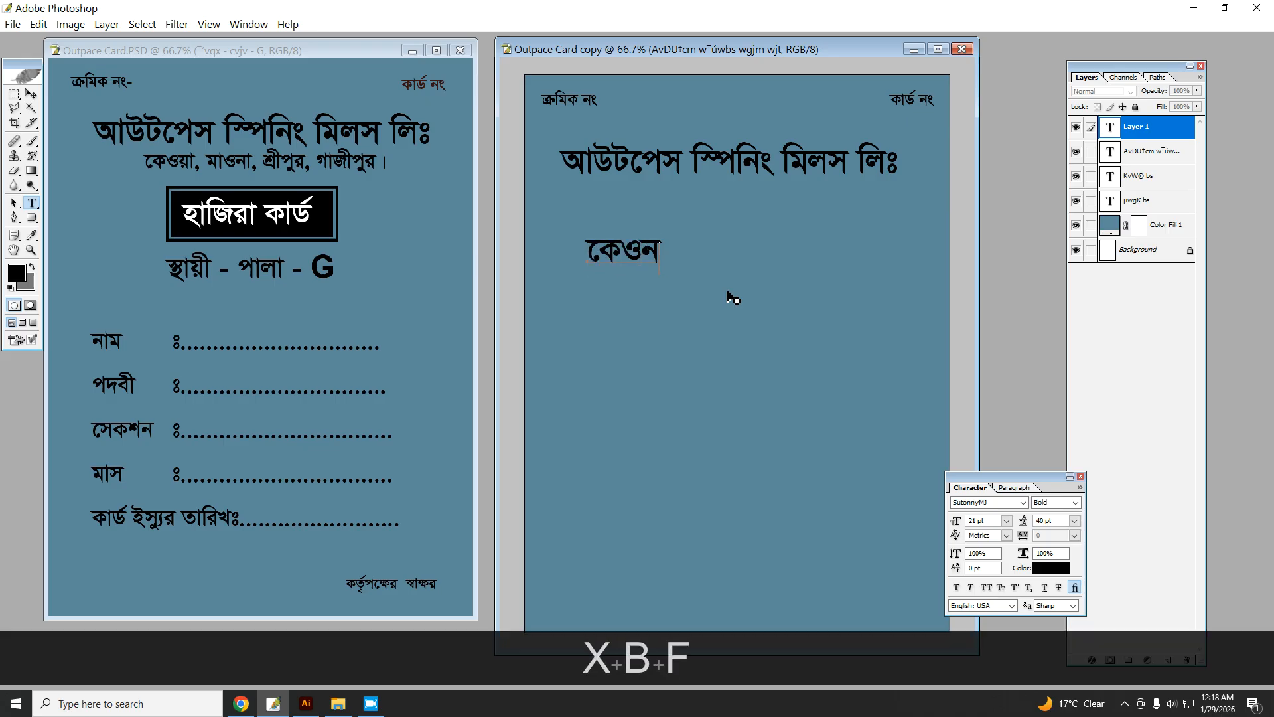
key(BackSpace)
key(BackSpace)
key(BackSpace)
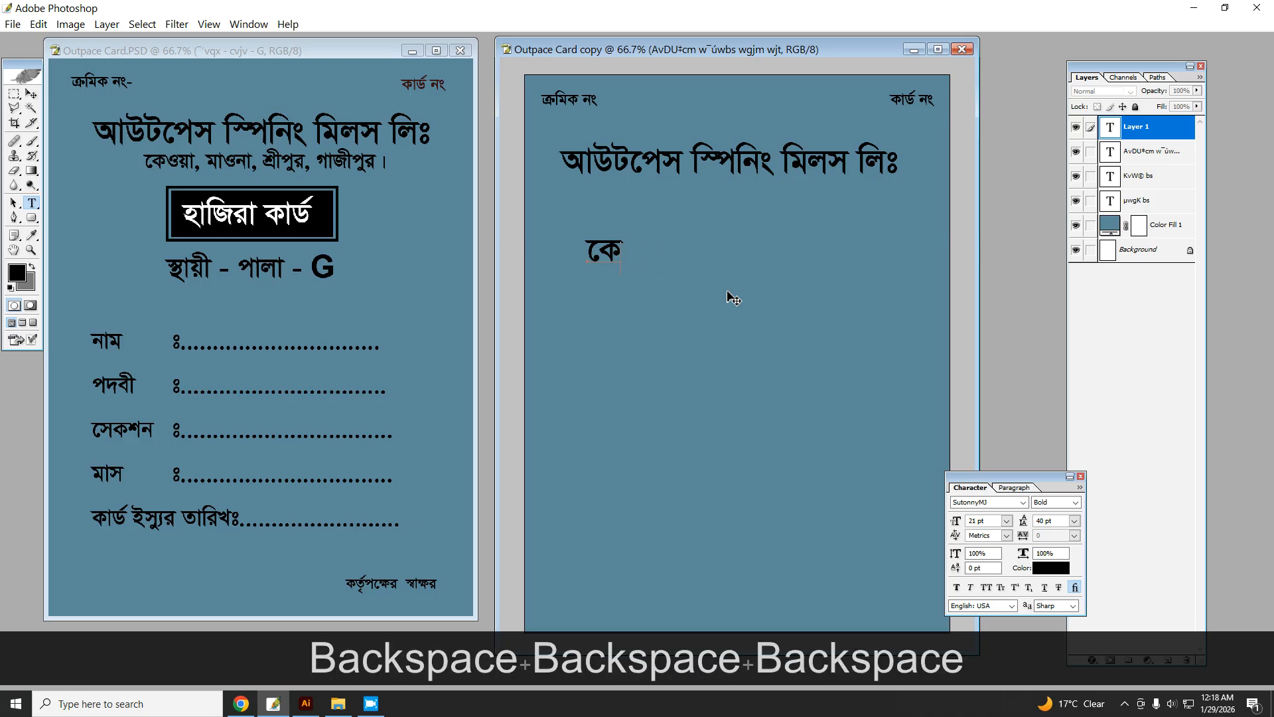
text(x)
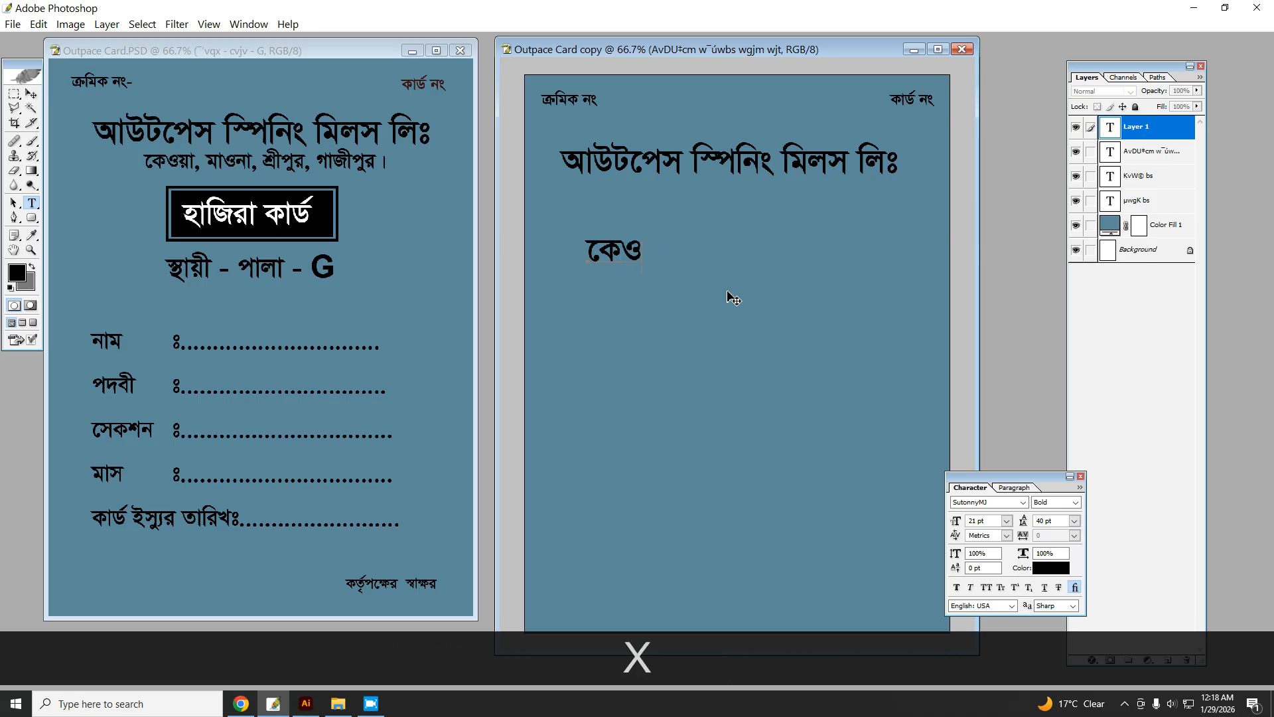
text(Wd)
key(BackSpace)
text(f)
text(, )
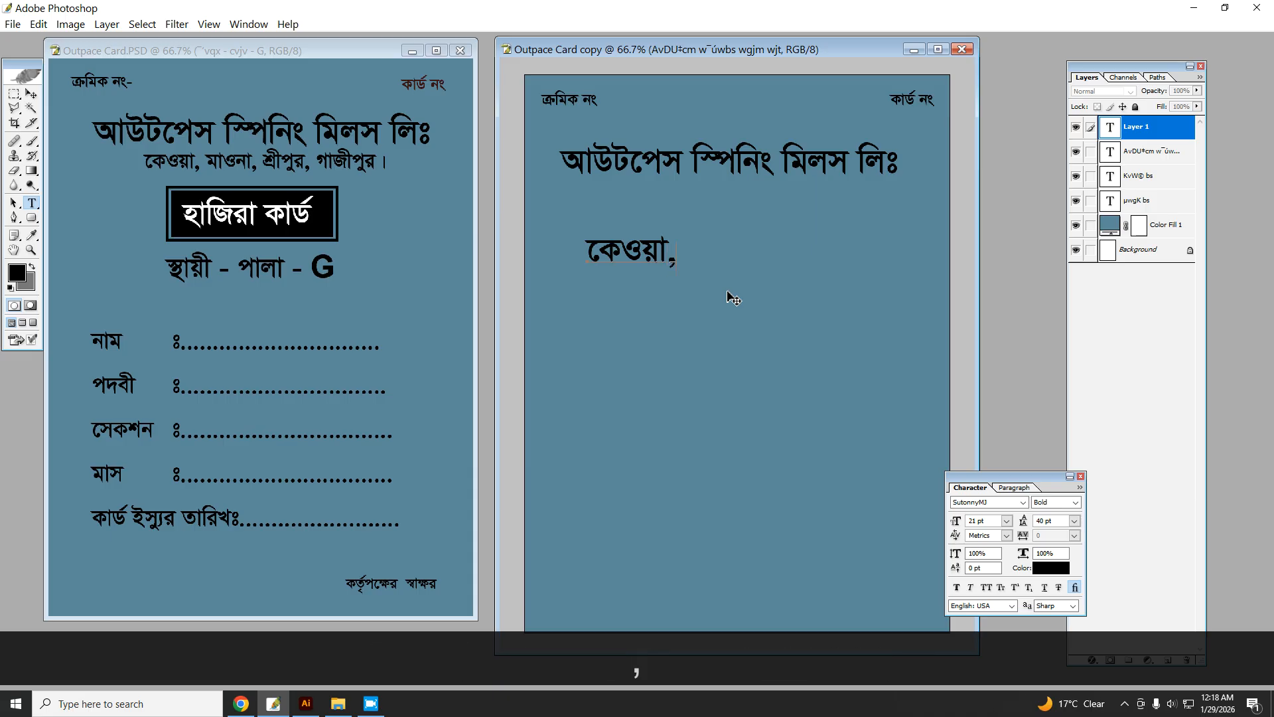
text(mfxbf)
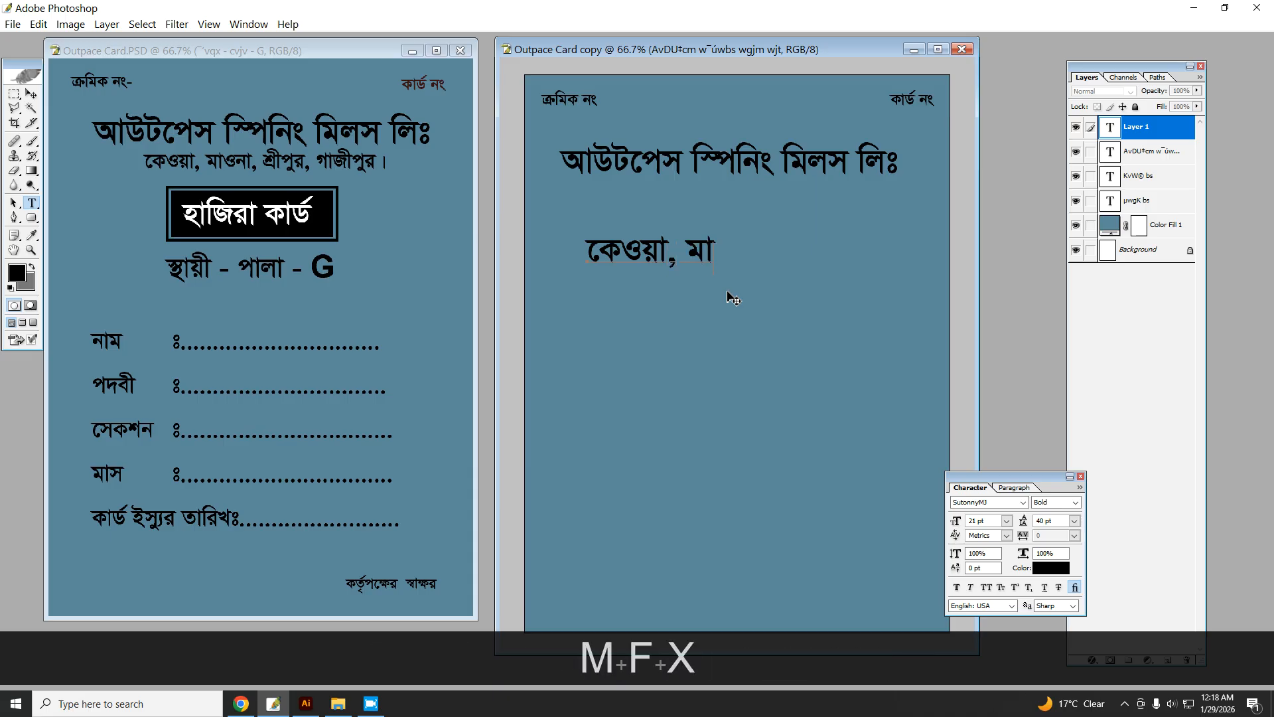
text(, )
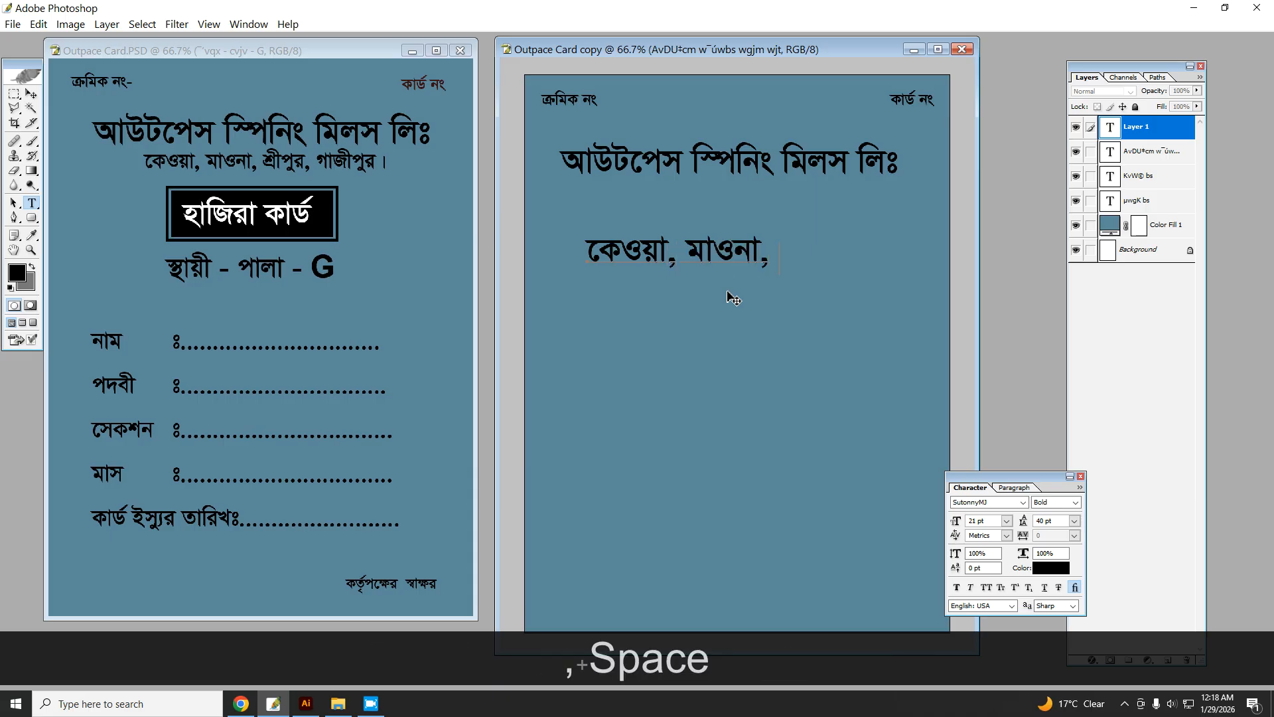
text(Mz)
key(BackSpace)
key(BackSpace)
text(Drsv)
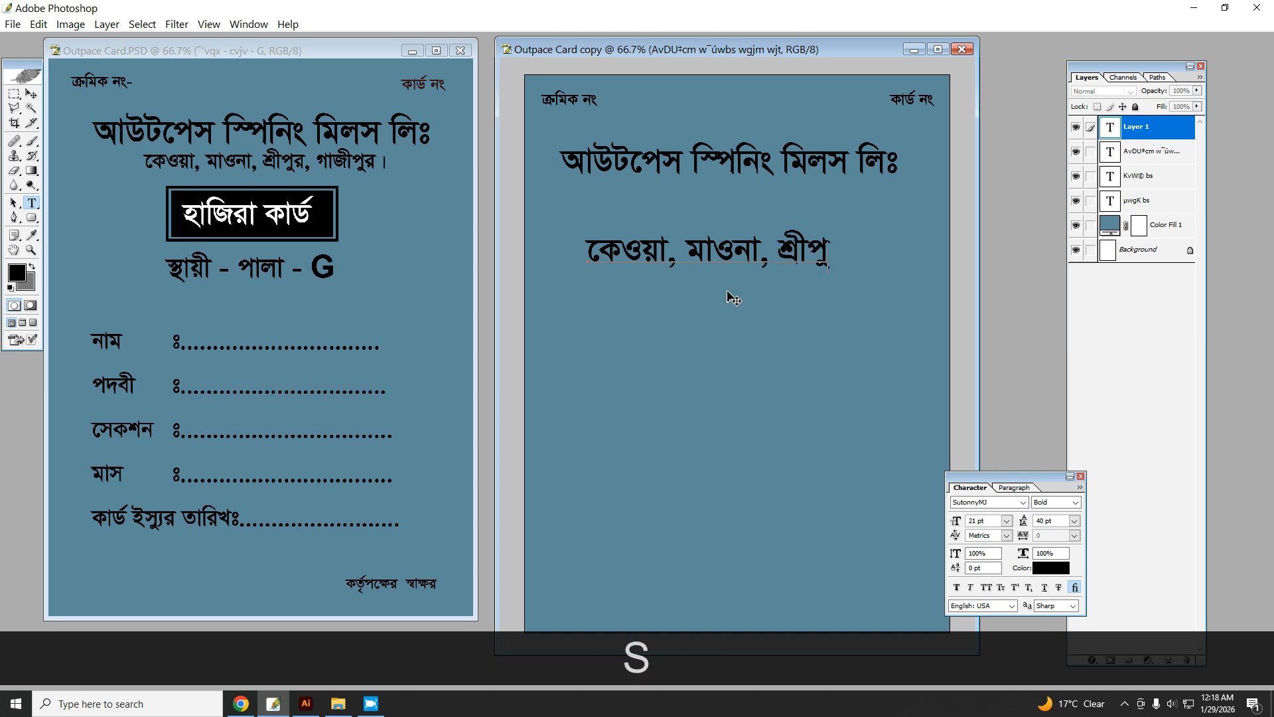
text(, )
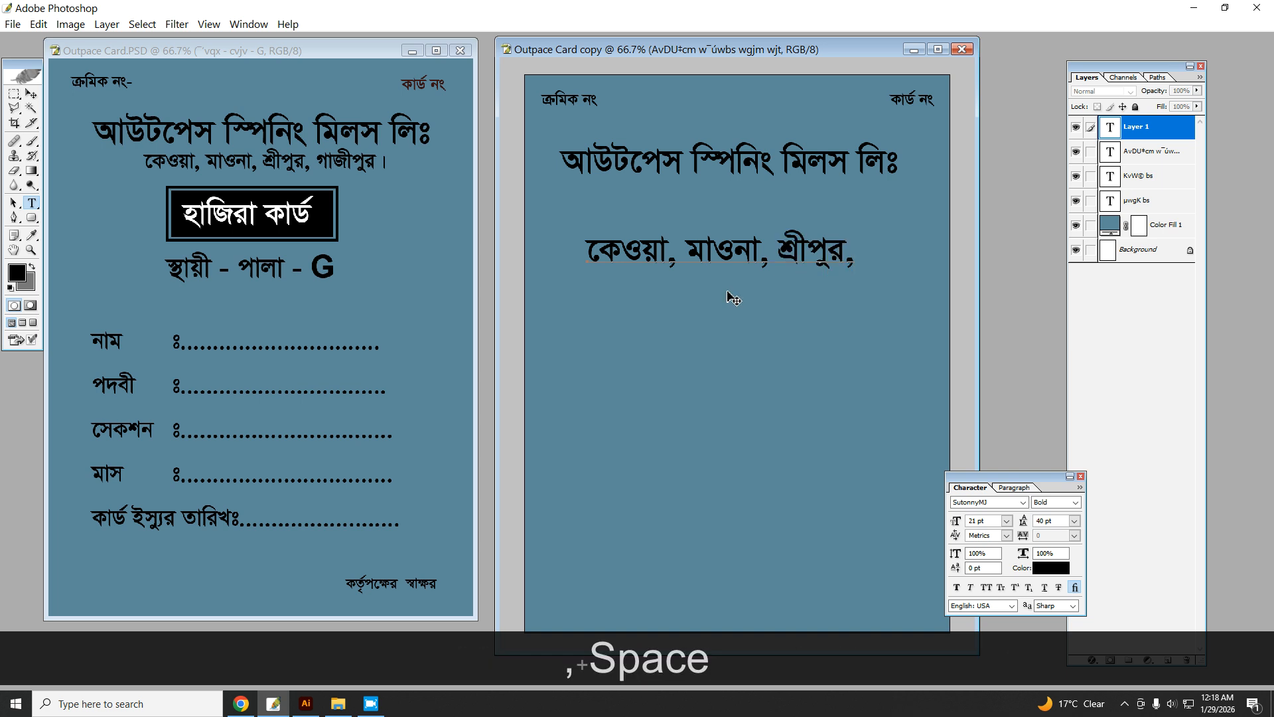
text(of)
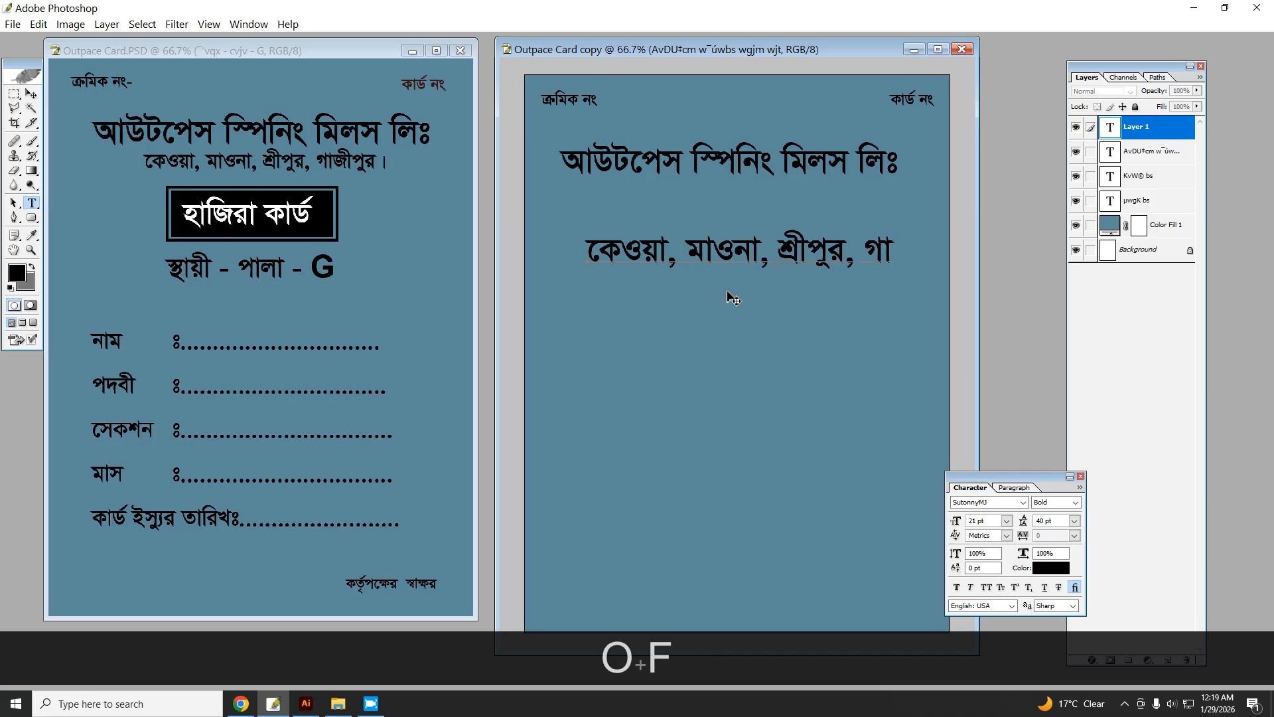
text(u)
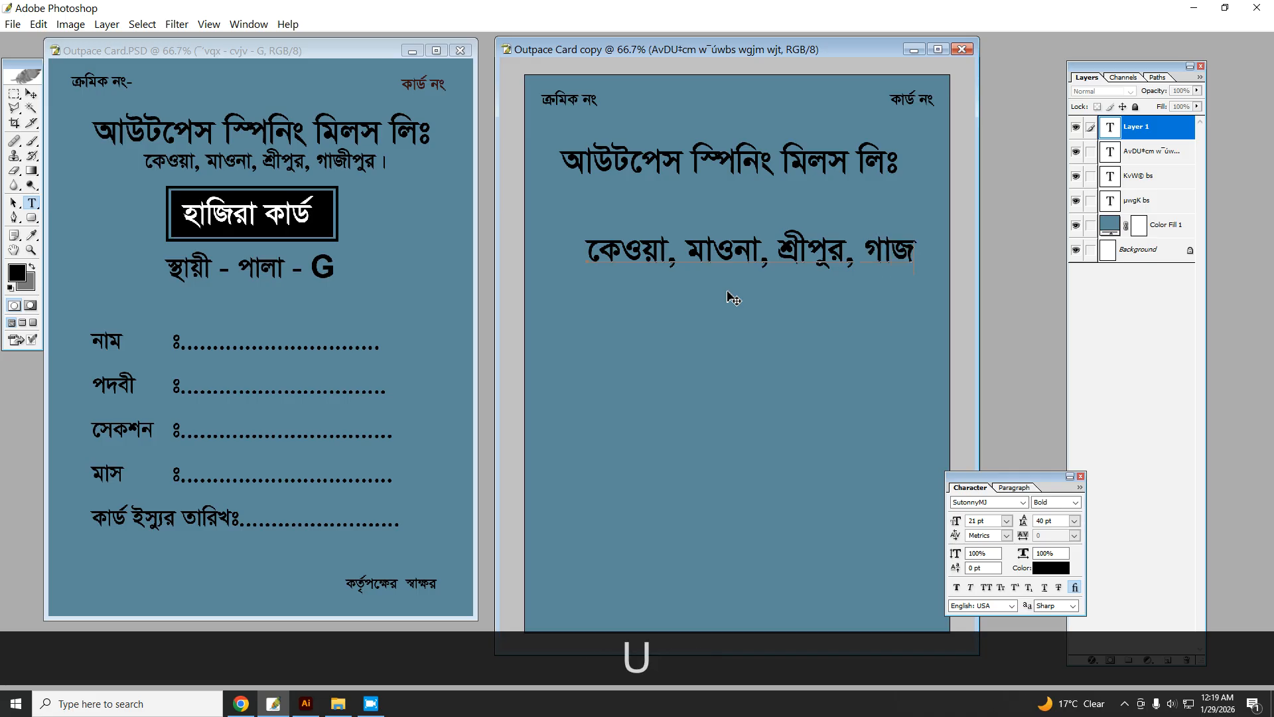
text(D)
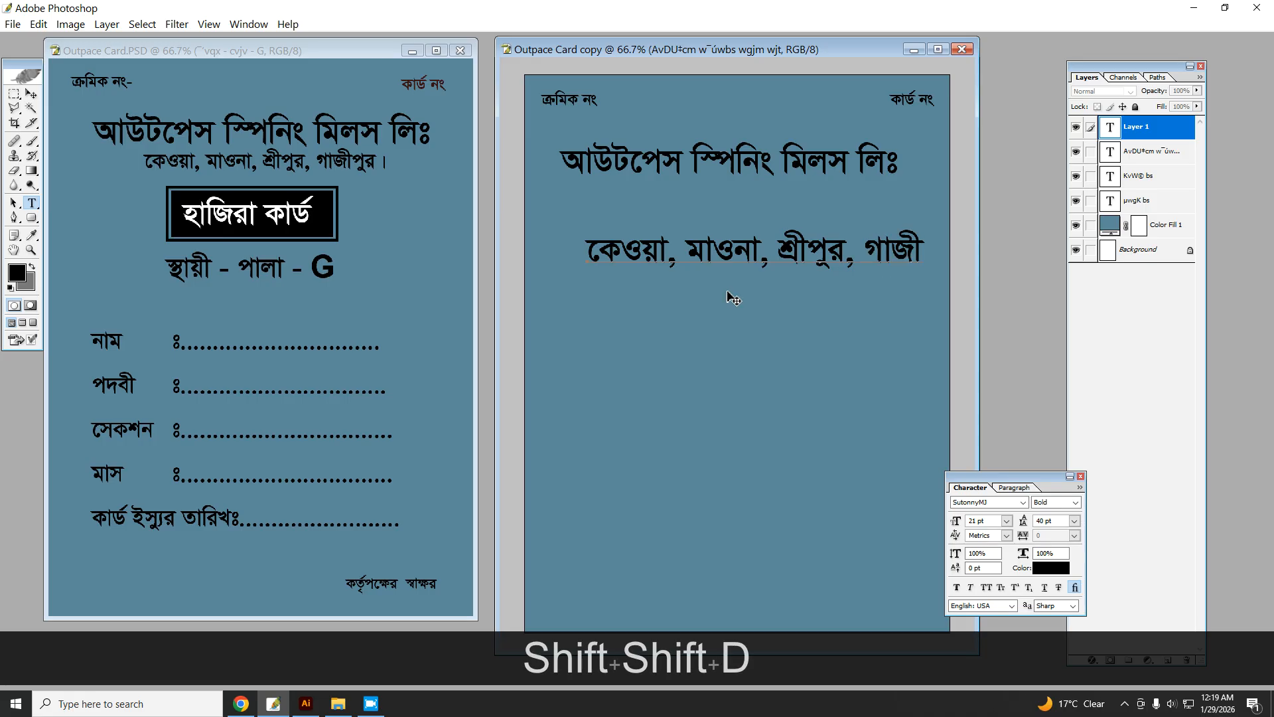
text(rsv)
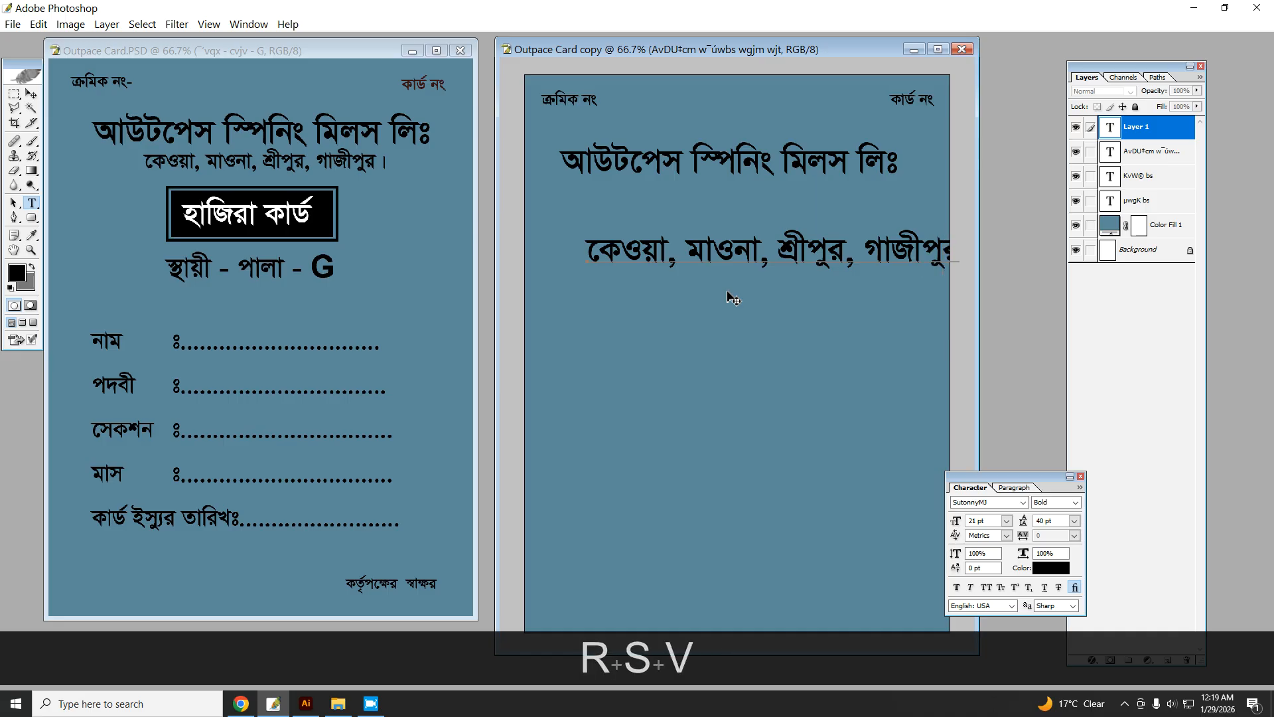
key(Return)
Step: Set the address line's font size to 13 pt and move it directly beneath the company name, centred
click(993, 521)
text(13)
key(Return)
click(31, 94)
drag(716, 261, 741, 191)
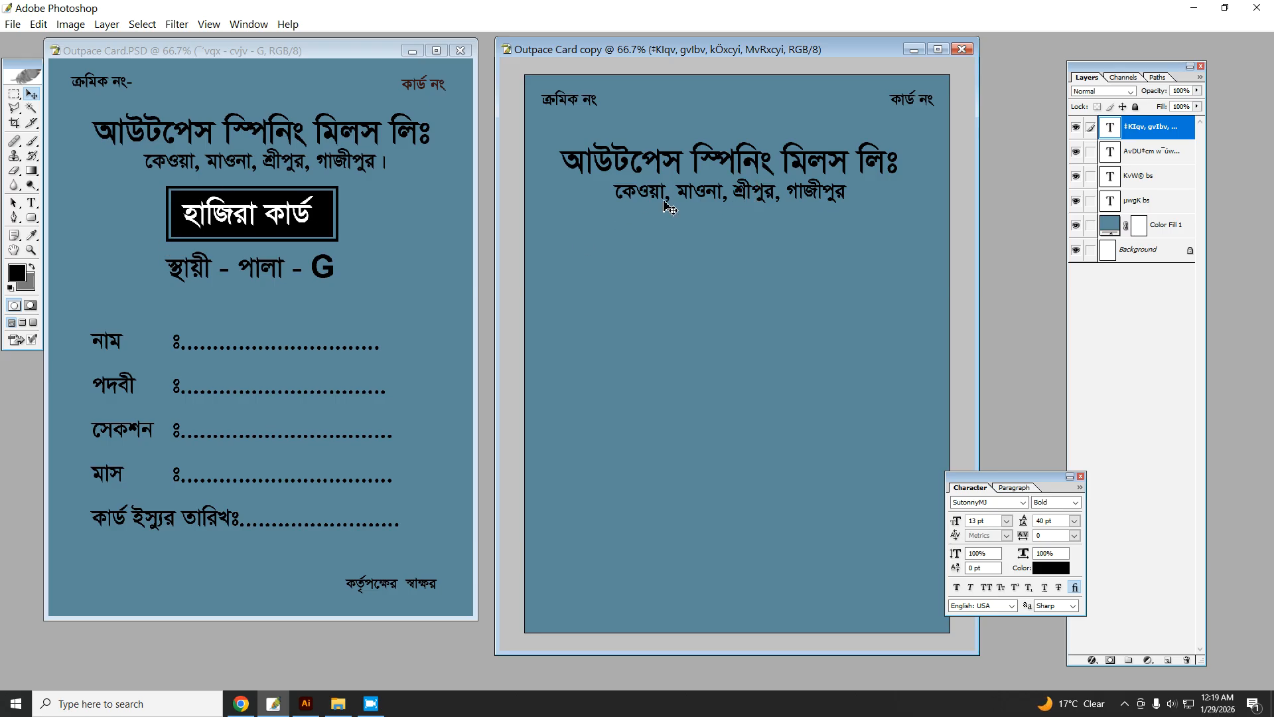
Step: Duplicate the address line a little further down the card and replace the copy's text with "হাজিরা কার্ড"
key(alt)
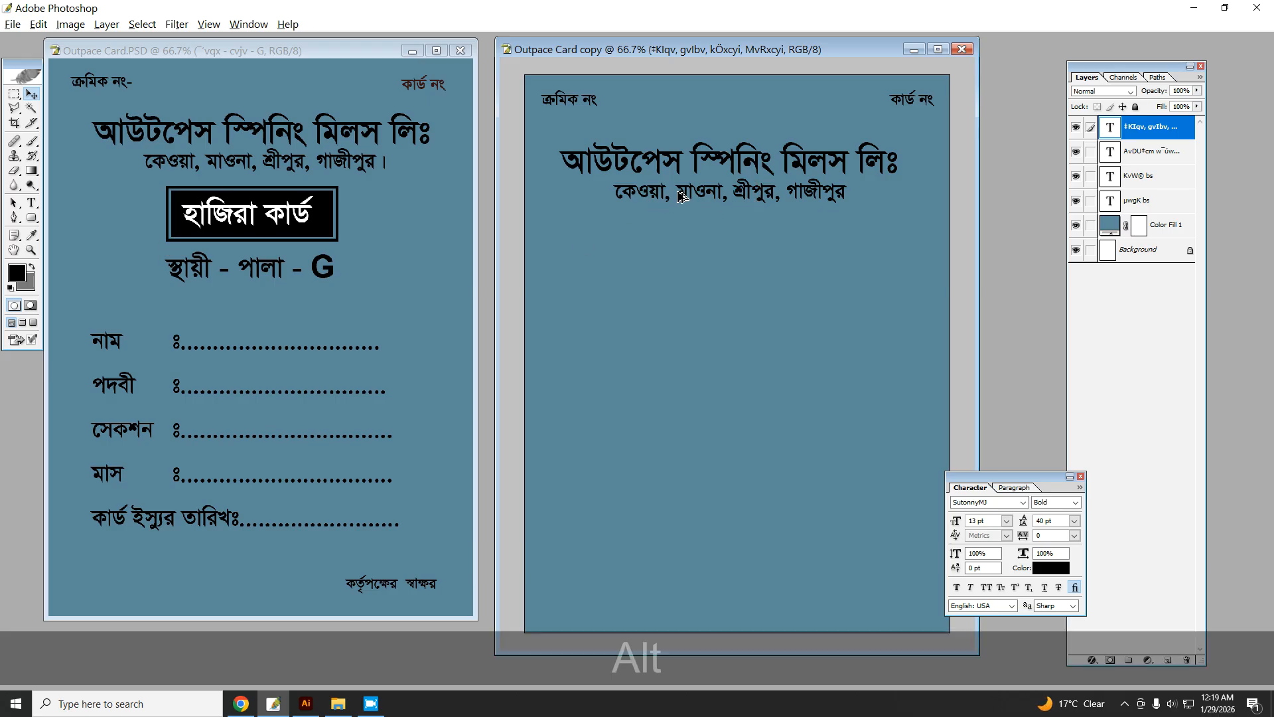
drag(682, 195, 682, 252)
click(31, 202)
drag(616, 249, 870, 256)
key(BackSpace)
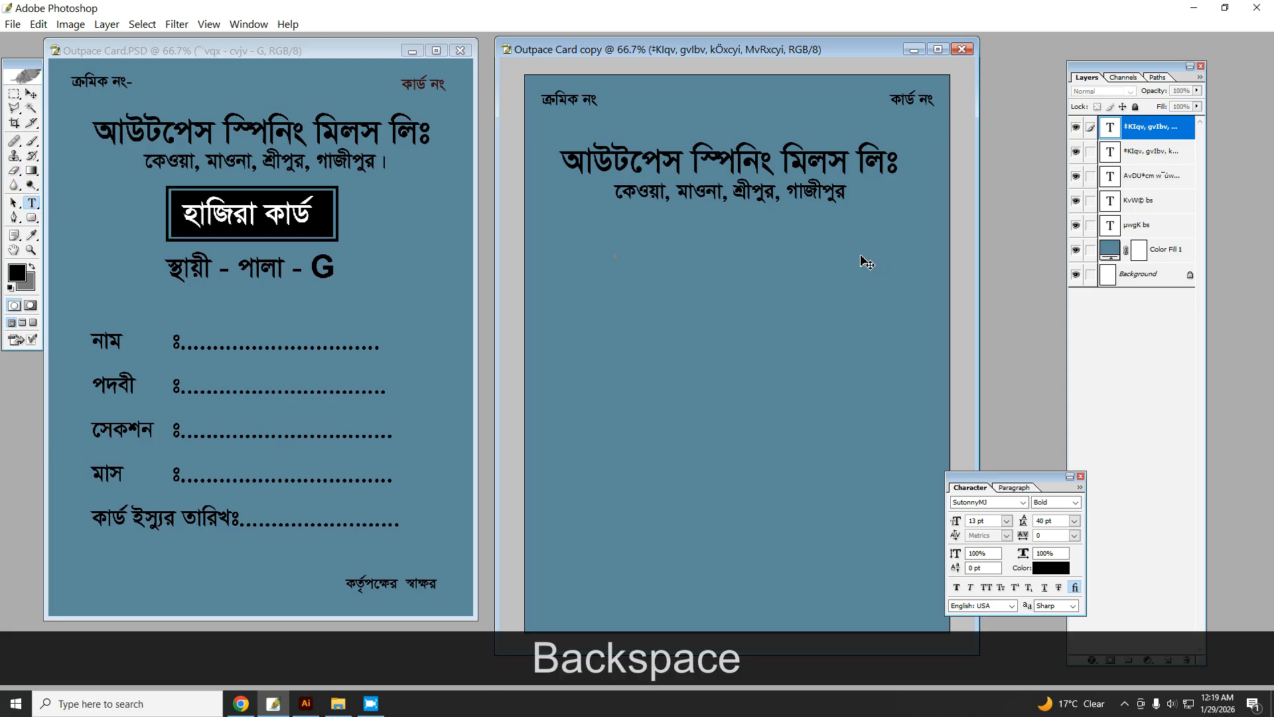
text(ifduvf)
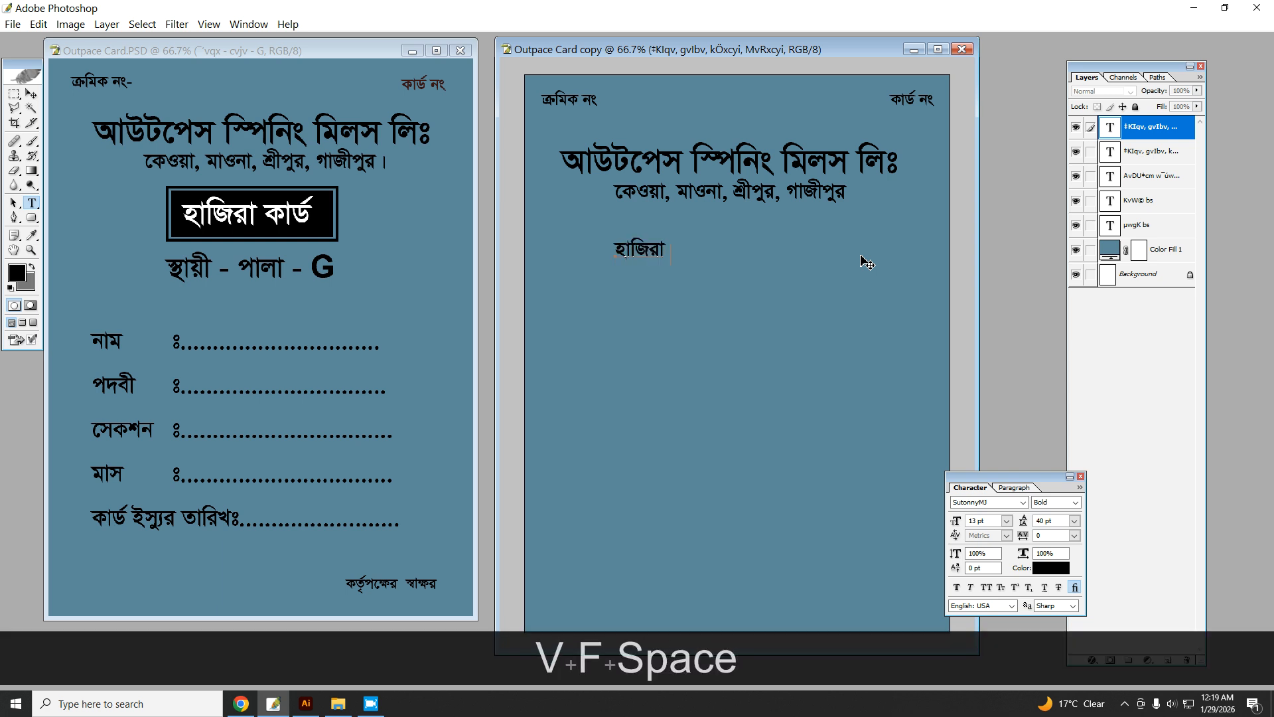
text(কা)
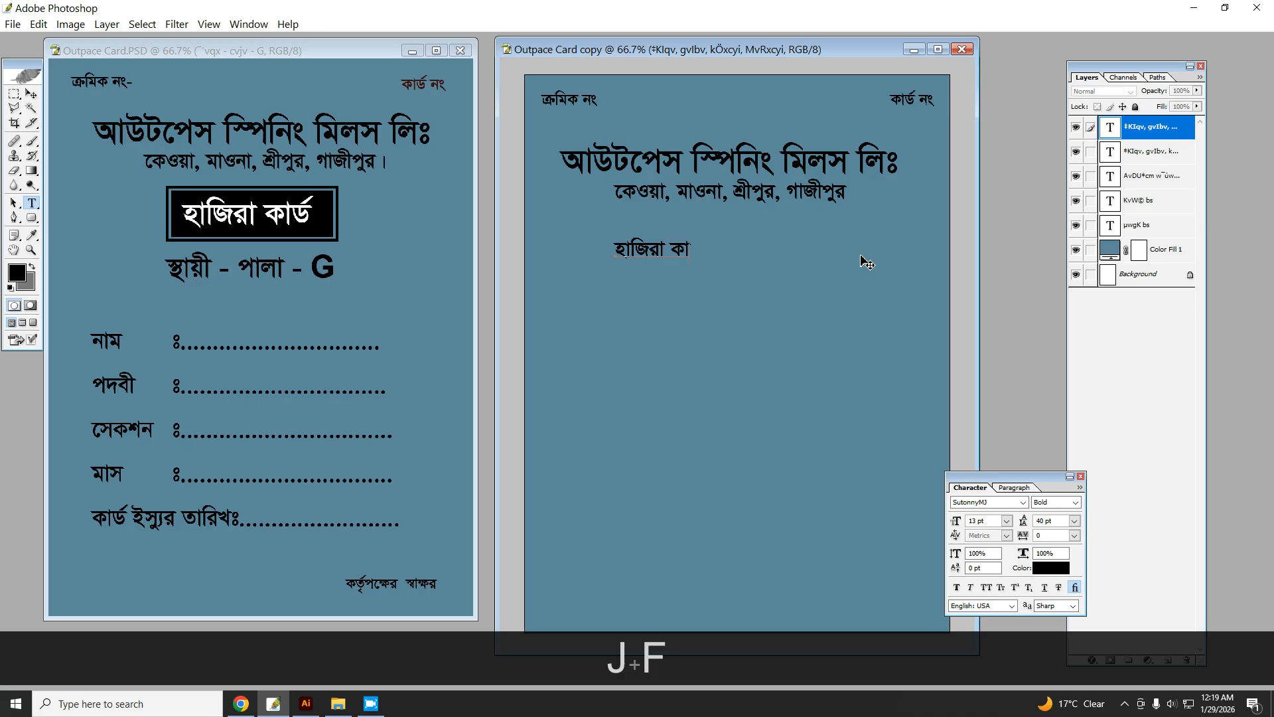
text(র্ড)
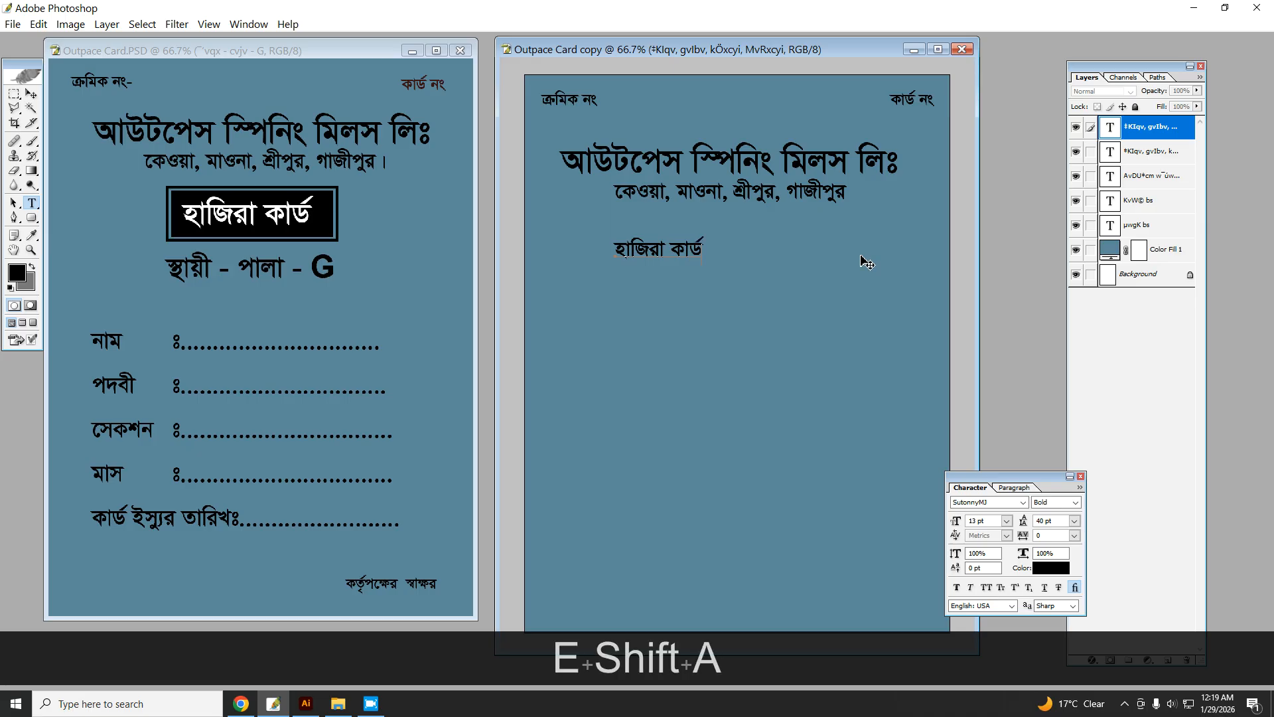
key(KP_Enter)
Step: Set the "হাজিরা কার্ড" font size to 19 pt and centre the text beneath the address line
click(973, 520)
text(19)
key(KP_Enter)
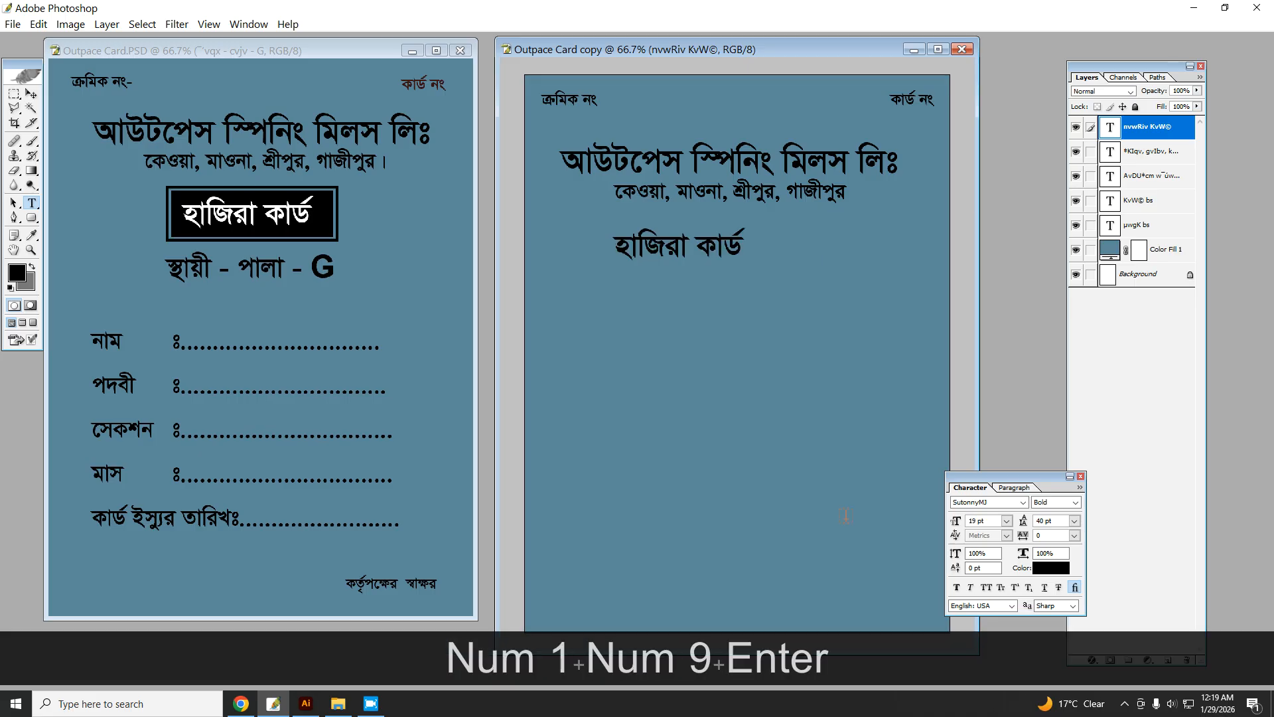
click(31, 93)
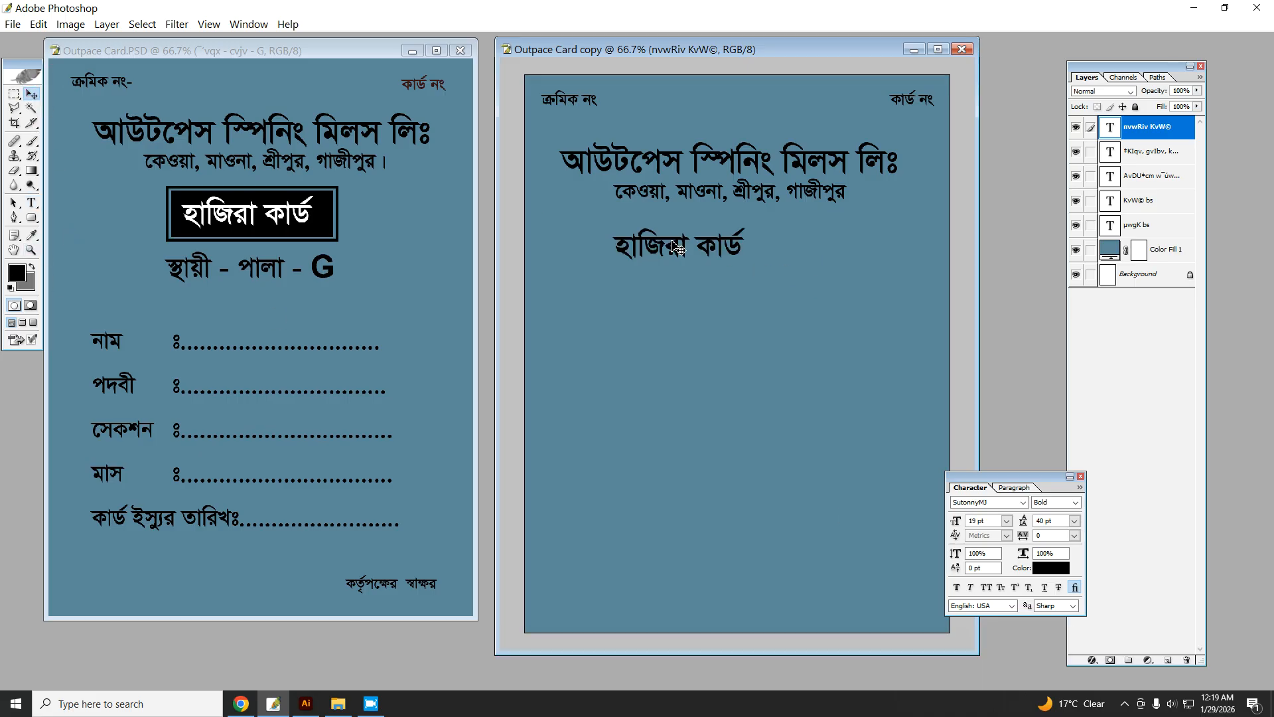
drag(672, 244, 719, 238)
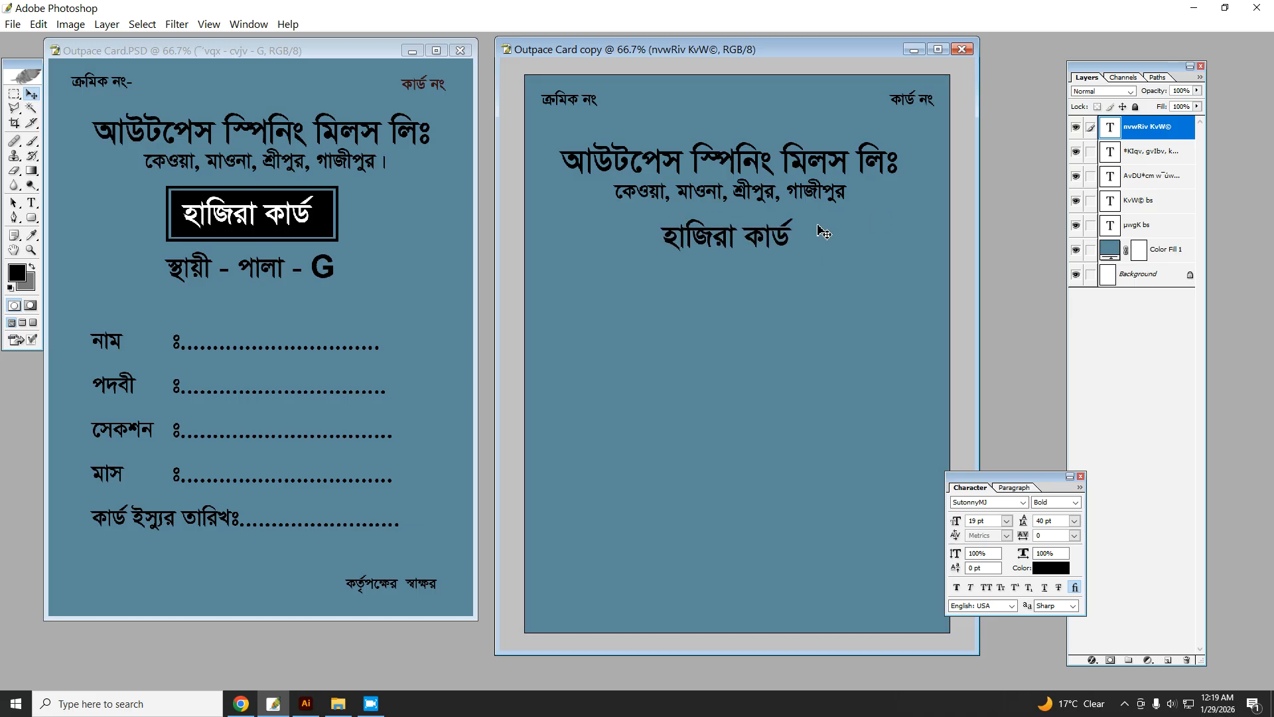
Step: Create a black-filled rectangle on a new layer around the "হাজিরা কার্ড" text, using a rectangular selection, and deselect it
click(1168, 661)
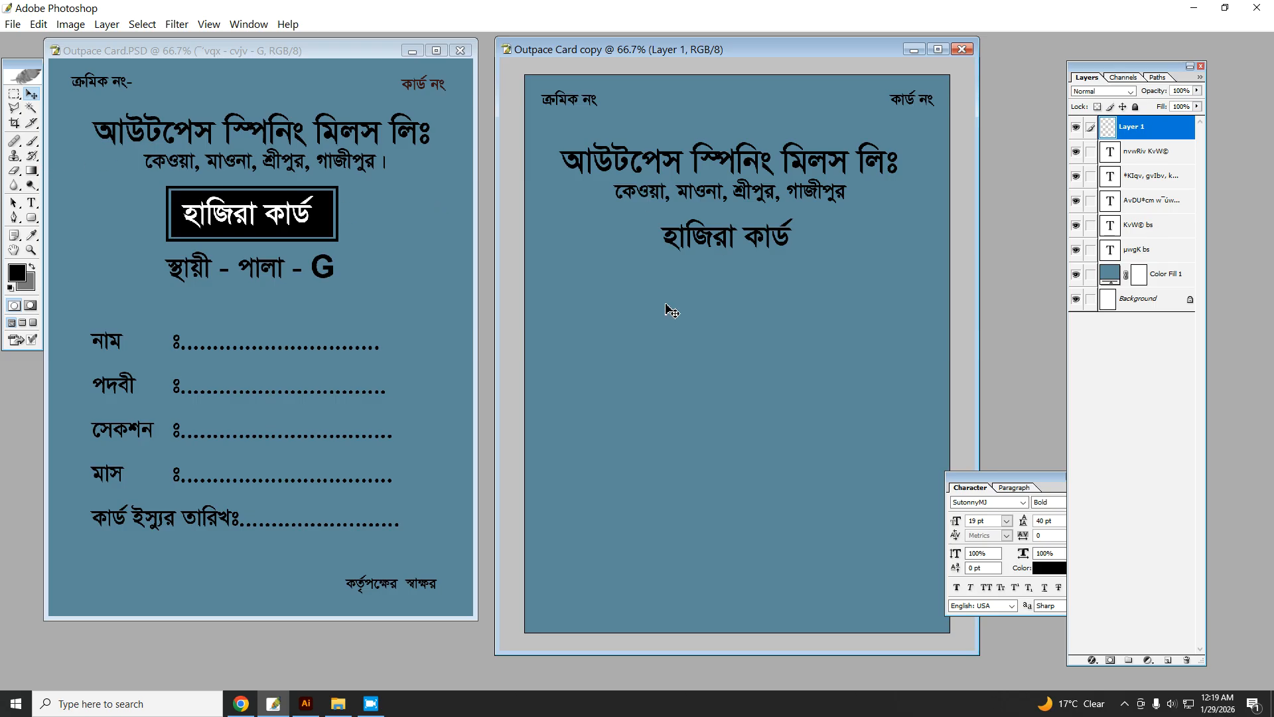
click(14, 94)
drag(806, 261, 807, 261)
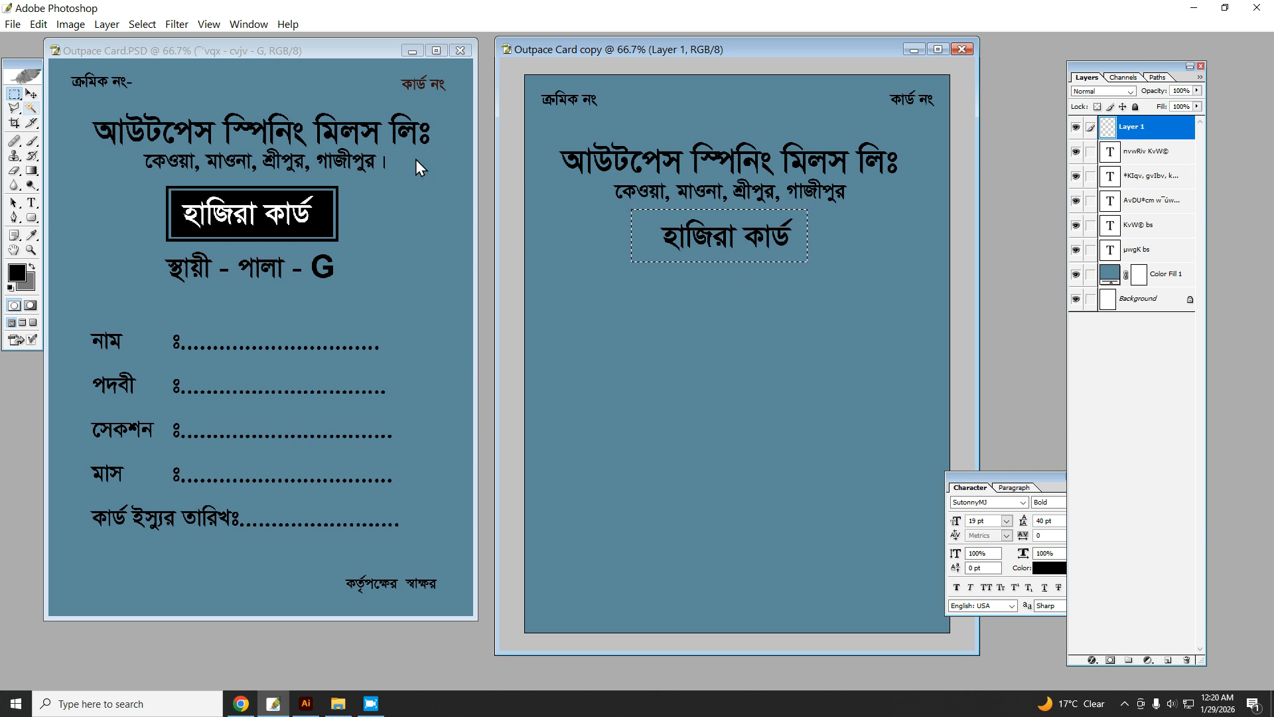
right_click(771, 231)
click(810, 410)
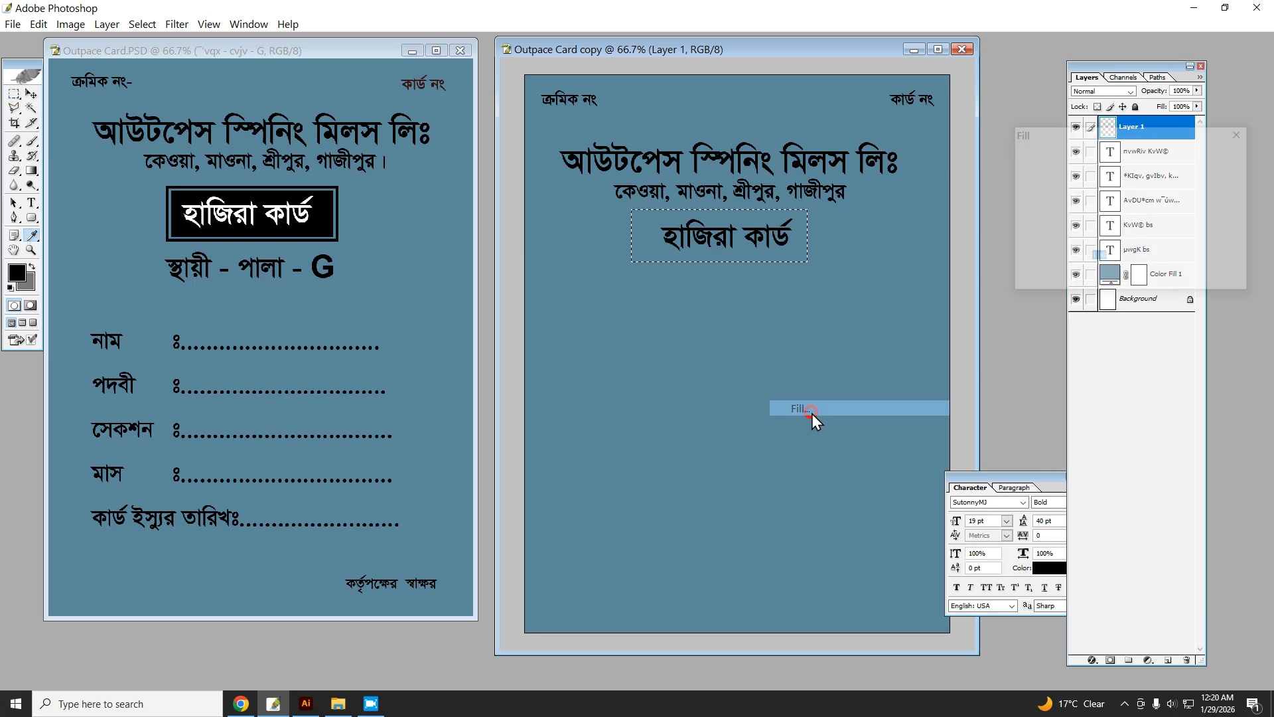
click(1112, 174)
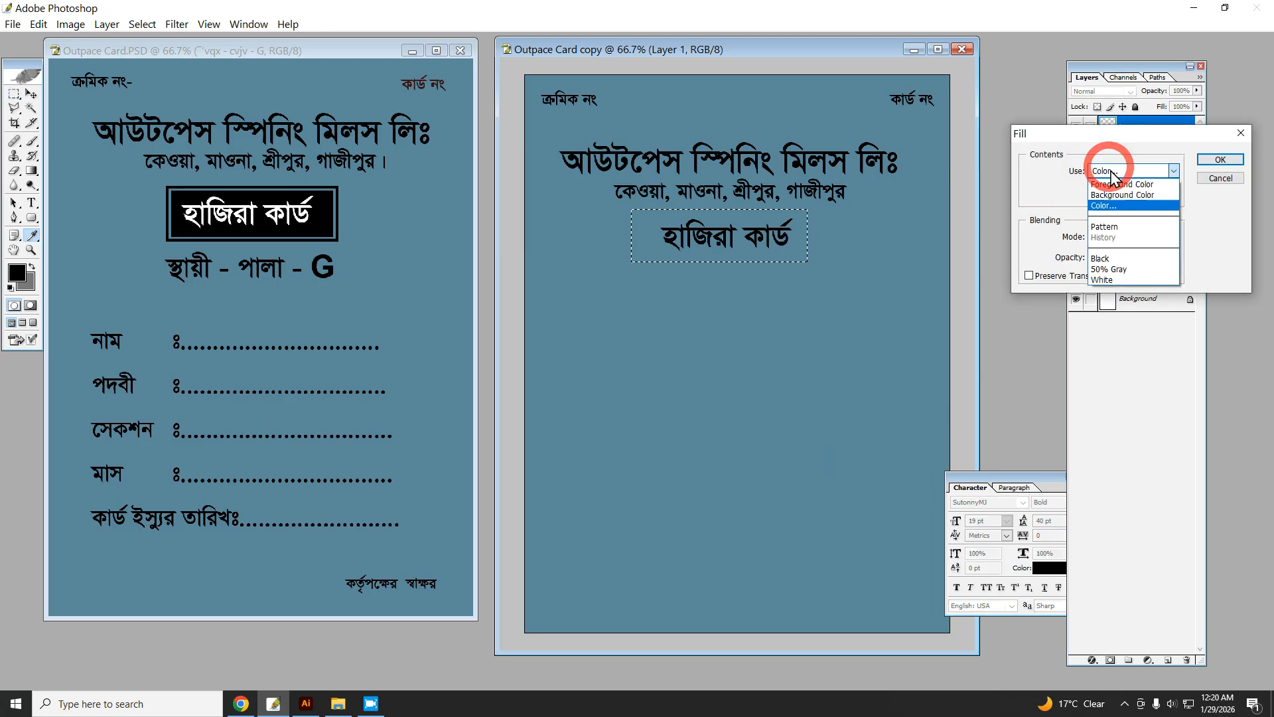
click(1128, 208)
drag(1113, 208, 1132, 340)
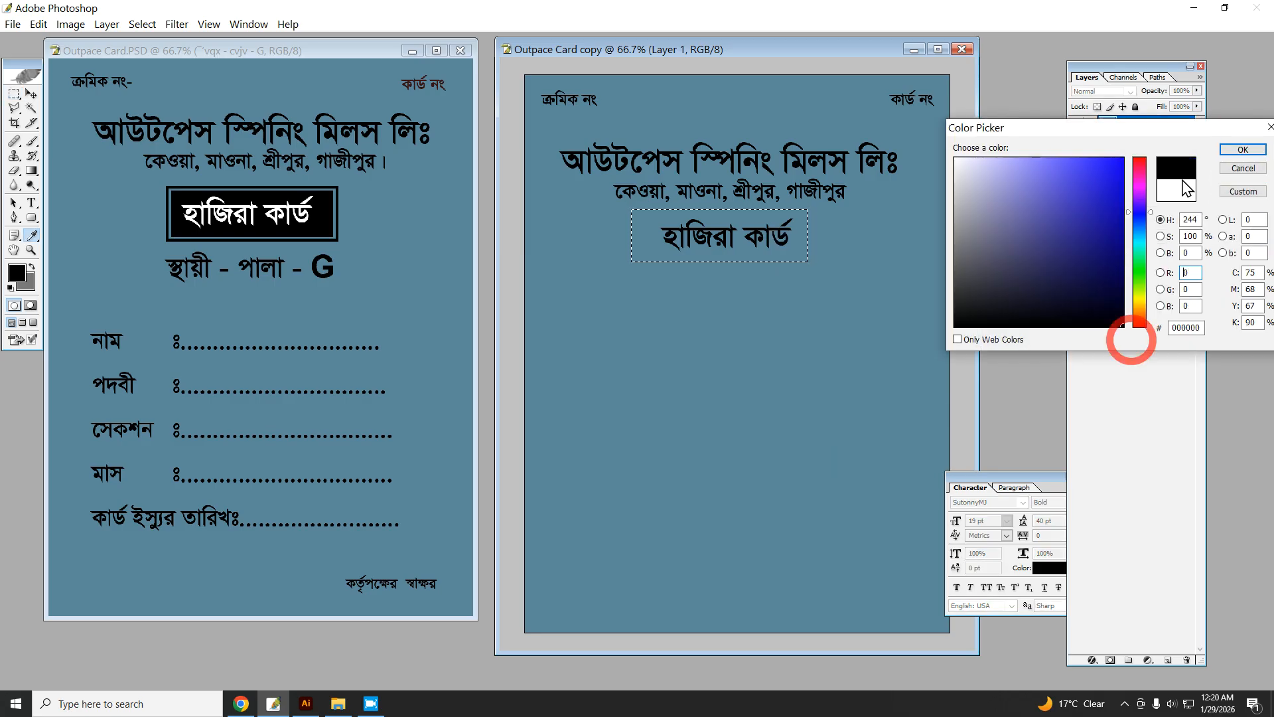
click(1243, 149)
click(1220, 160)
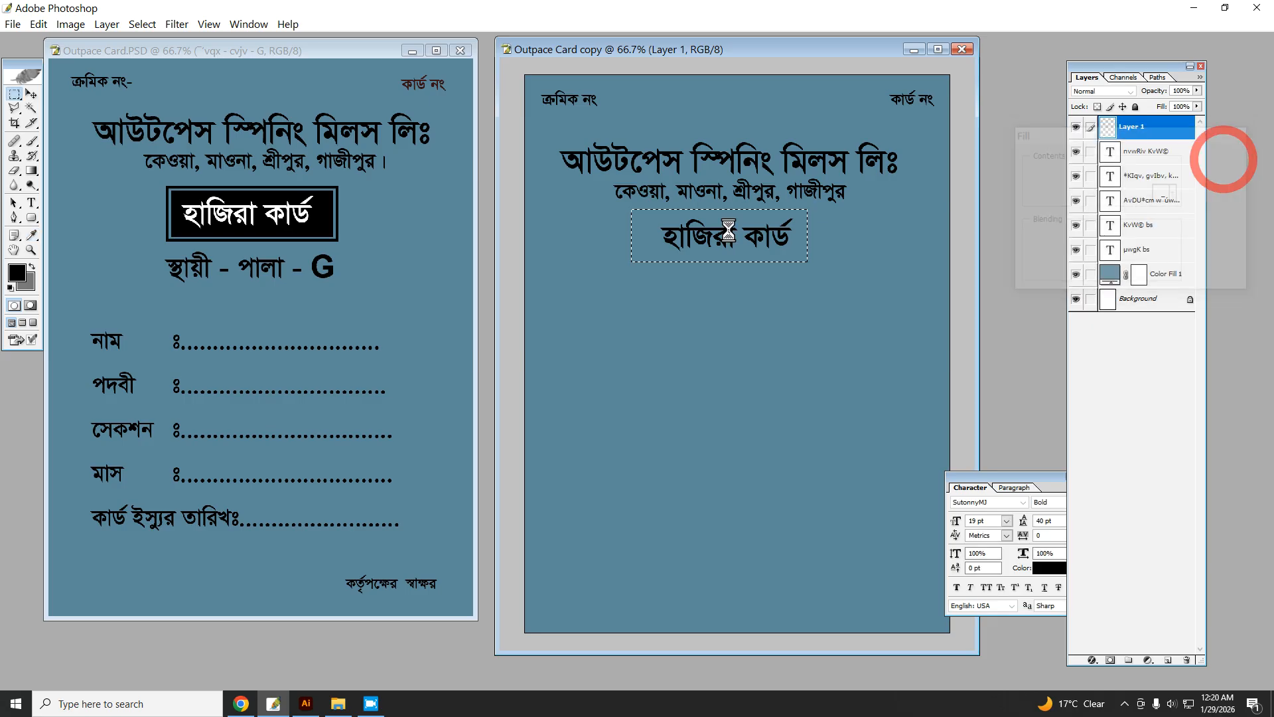
key(ctrl)
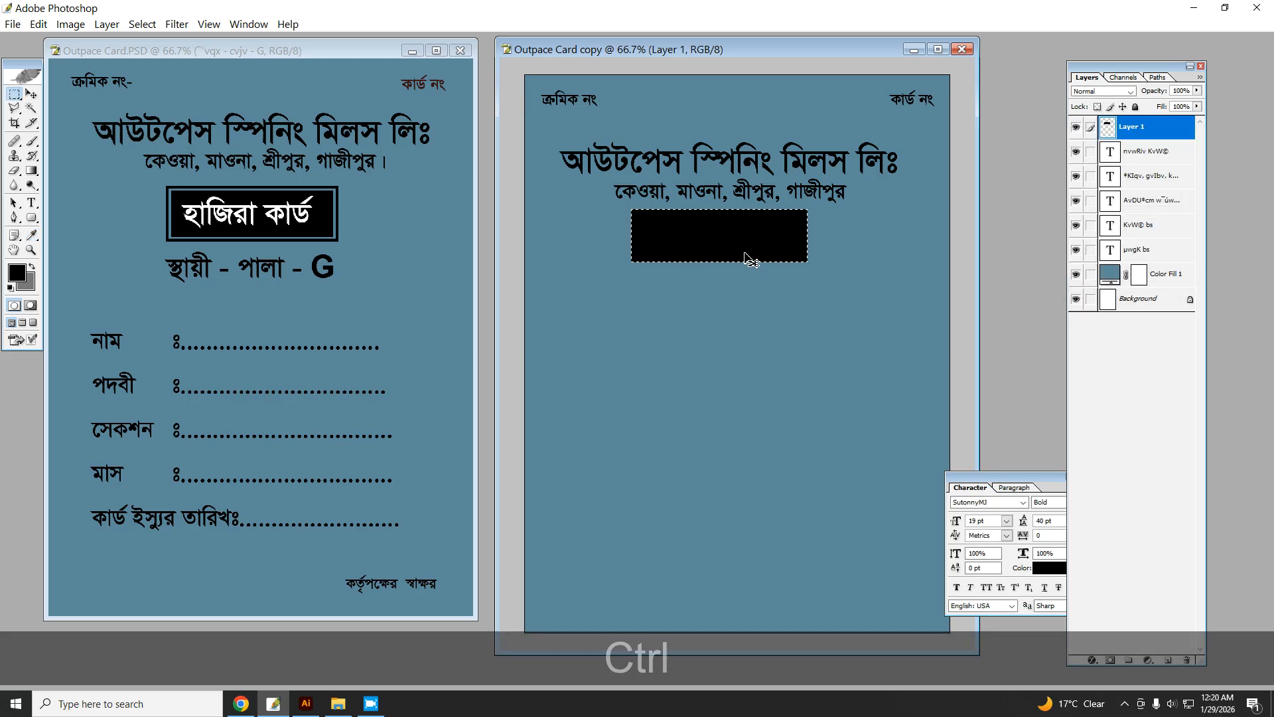
key(ctrl+d)
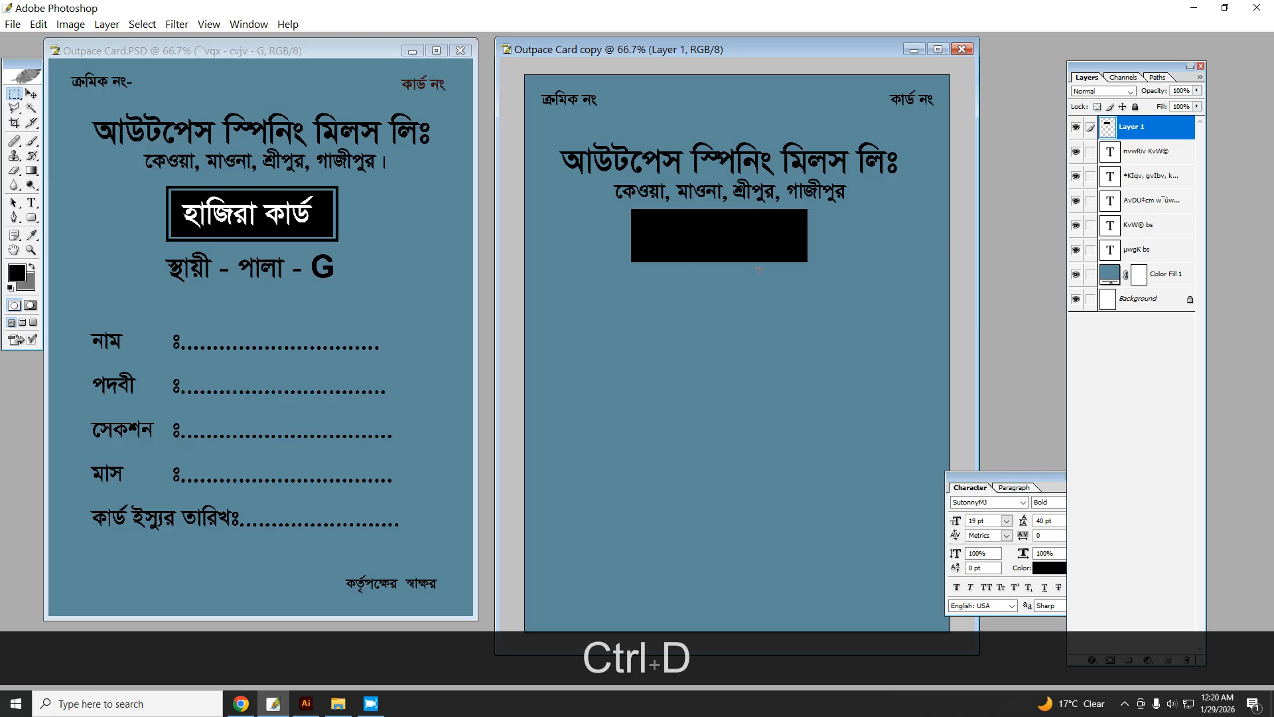
Step: Move the black rectangle's layer three positions down in the layer stack, beneath the "হাজিরা কার্ড" text layer
key(ctrl)
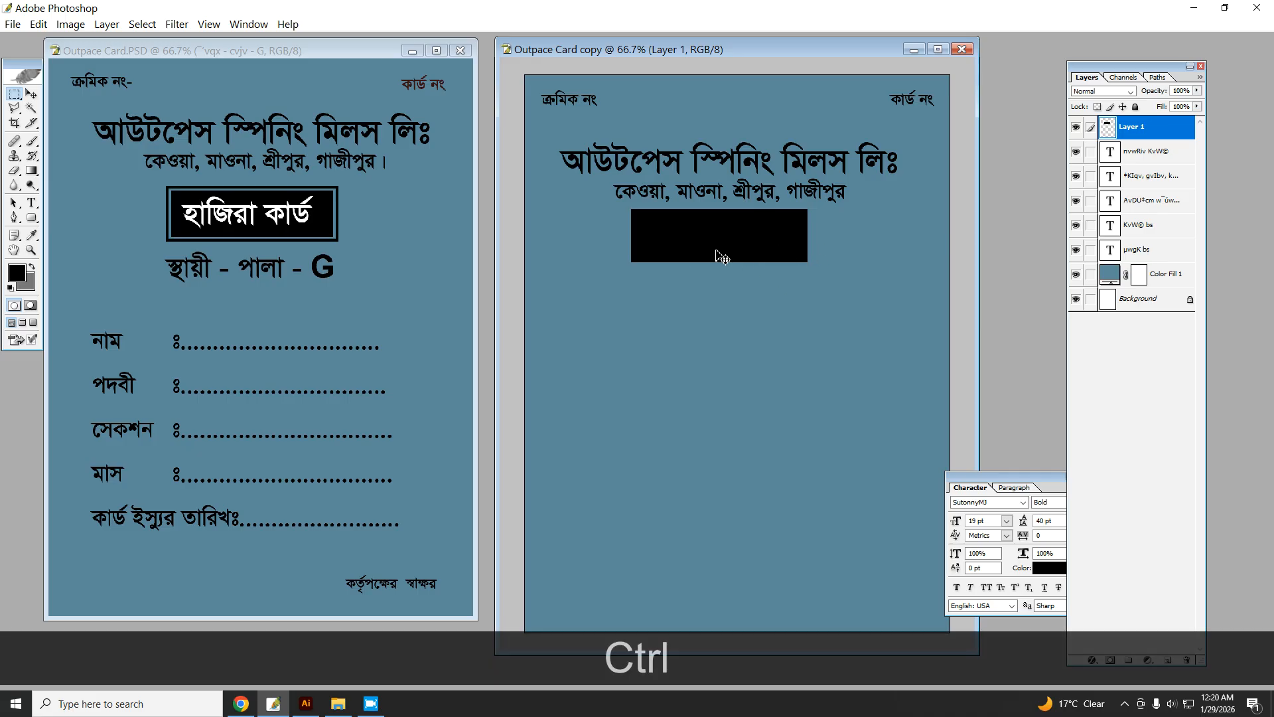
key(ctrl+bracketleft)
key(ctrl+bracketleft)
key(ctrl+bracketleft)
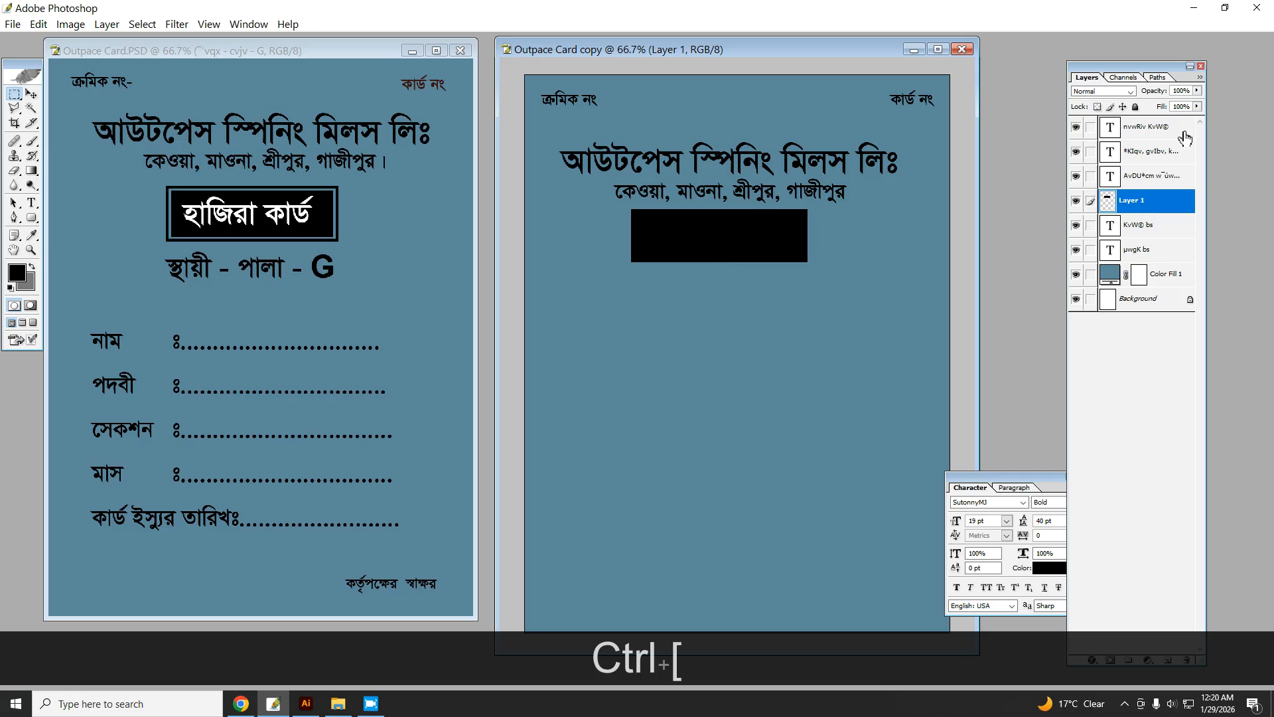
Step: Hide the black rectangle's layer and change the colour of all the "হাজিরা কার্ড" text to white (FFFFFF)
click(1075, 201)
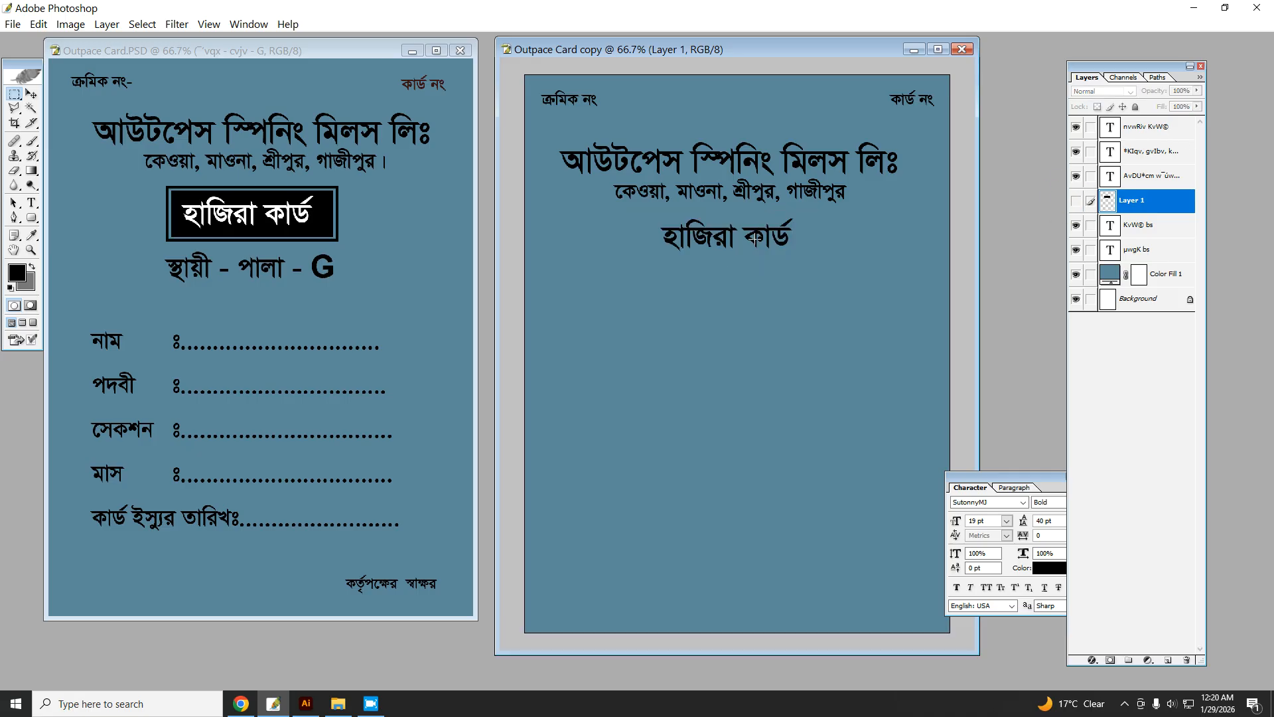
click(31, 203)
click(719, 239)
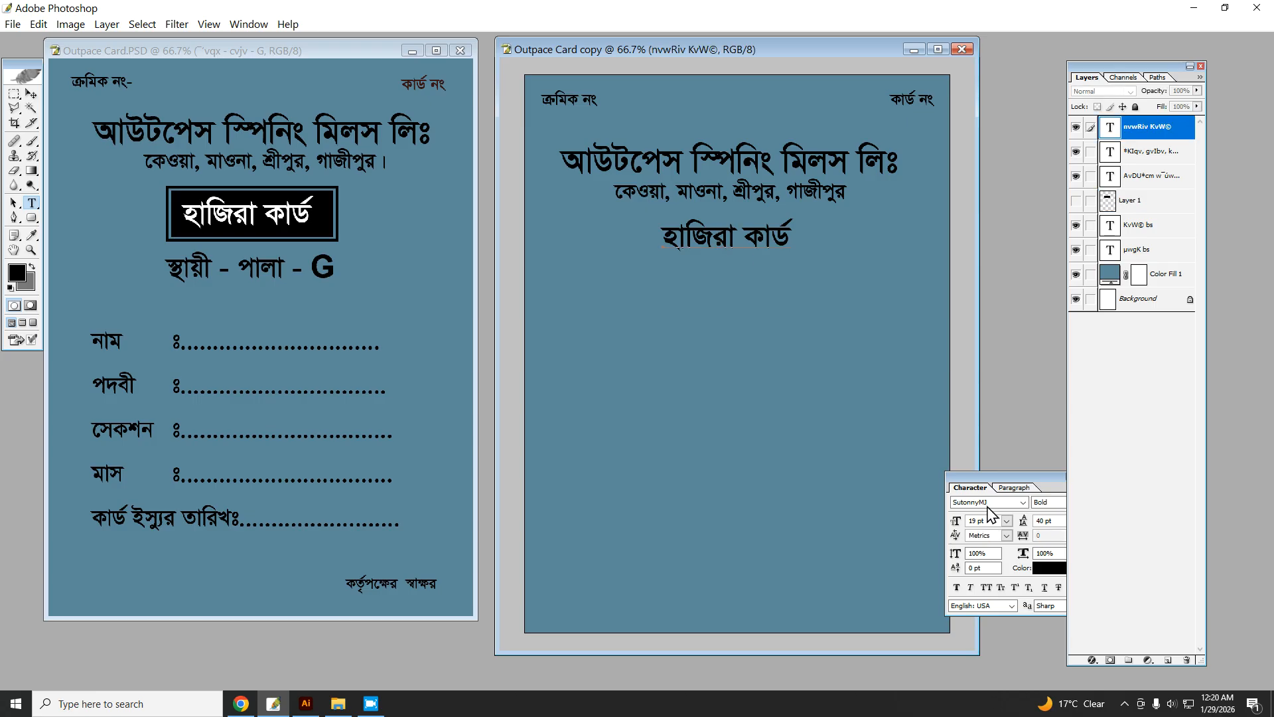
click(1050, 567)
drag(1031, 250, 826, 48)
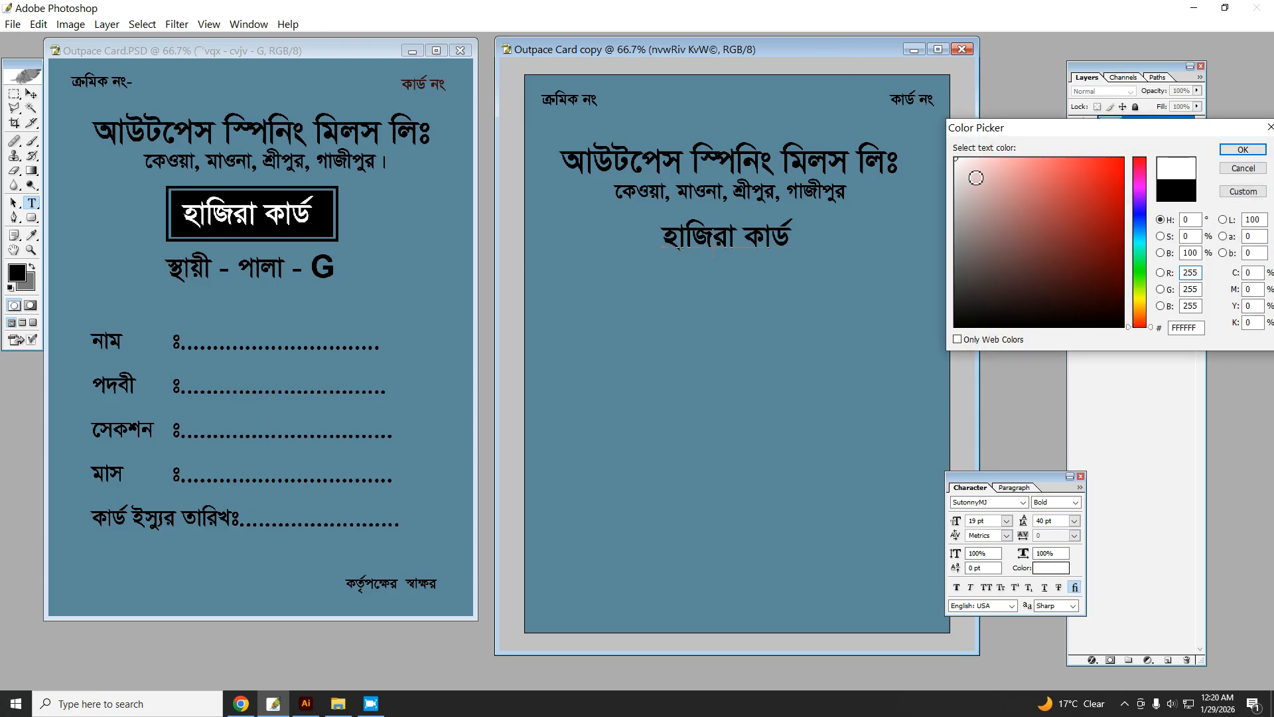
click(1245, 149)
drag(792, 237, 760, 239)
drag(670, 238, 665, 237)
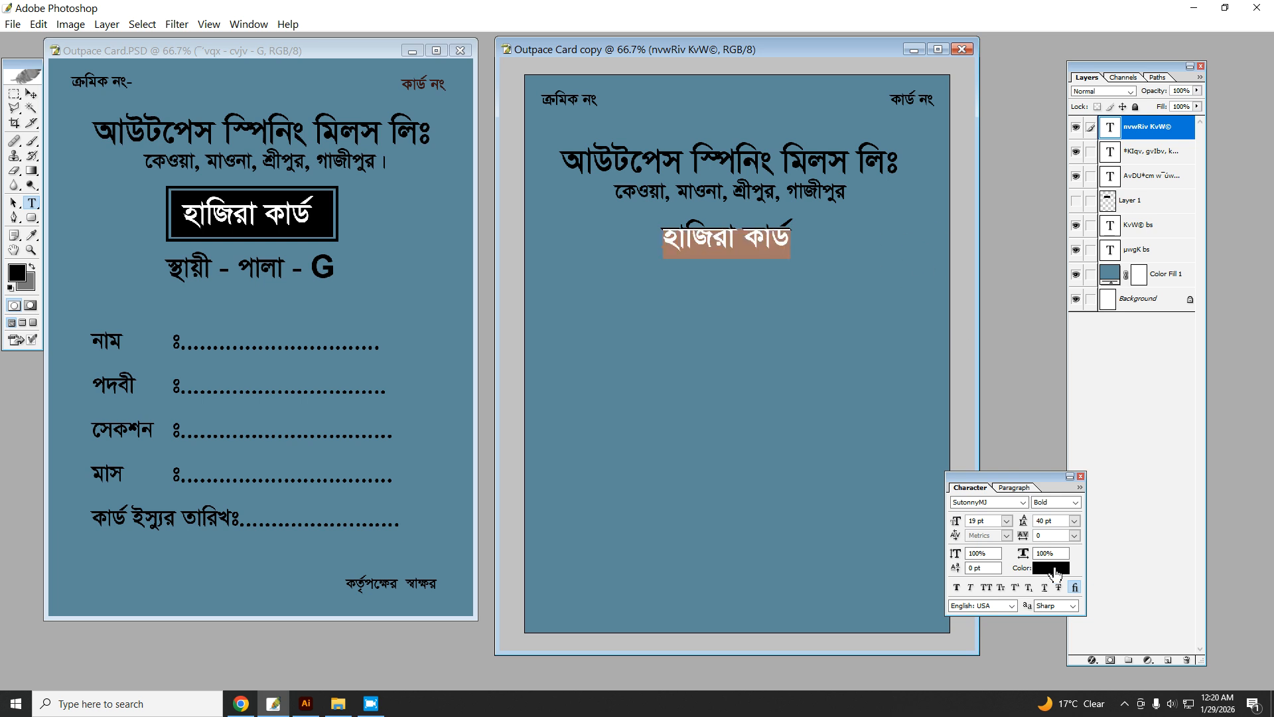
click(1051, 568)
click(872, 79)
click(1243, 150)
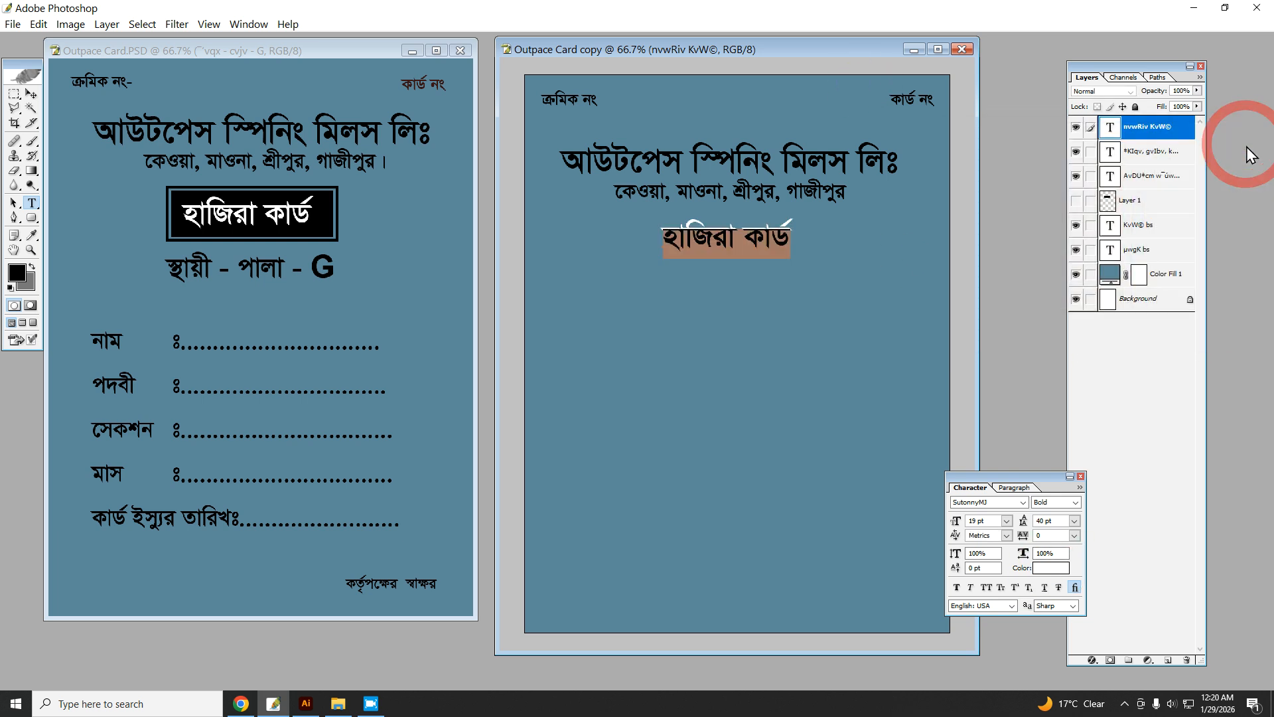
click(31, 94)
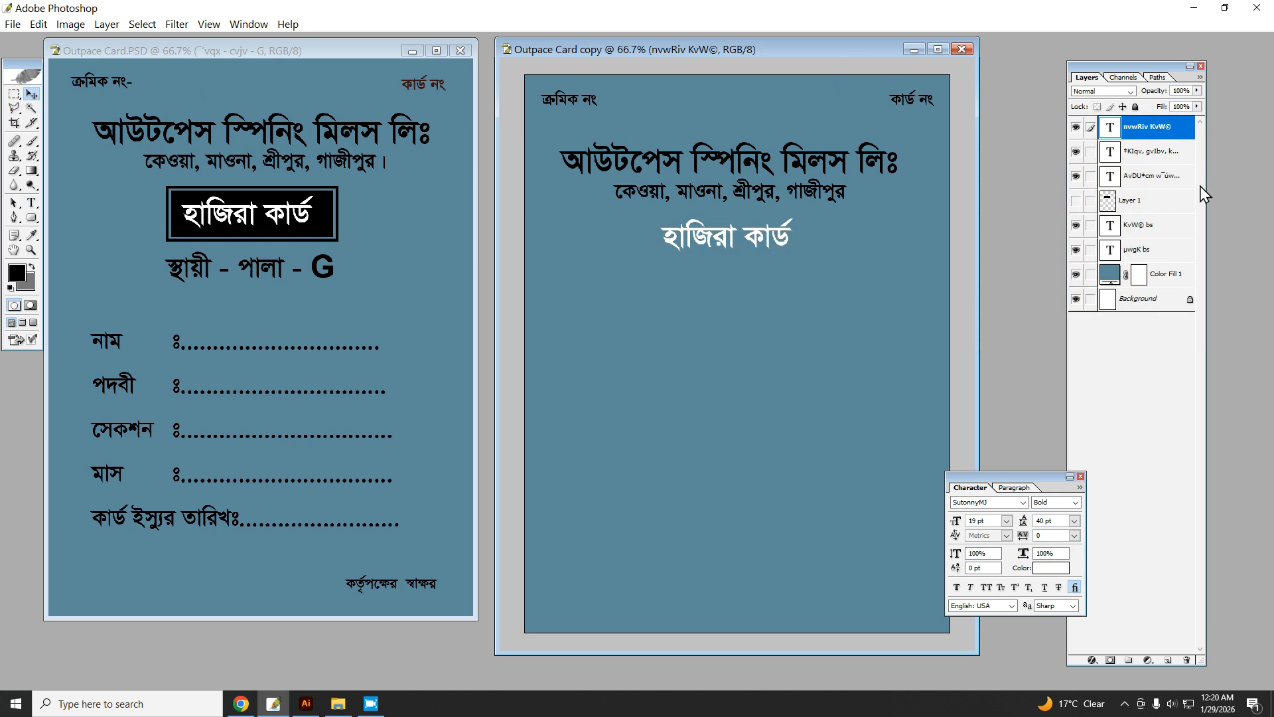
Step: Show the black rectangle again and transform it to fit more tightly and evenly around the "হাজিরা কার্ড" text
click(1076, 200)
key(ctrl+space)
click(744, 272)
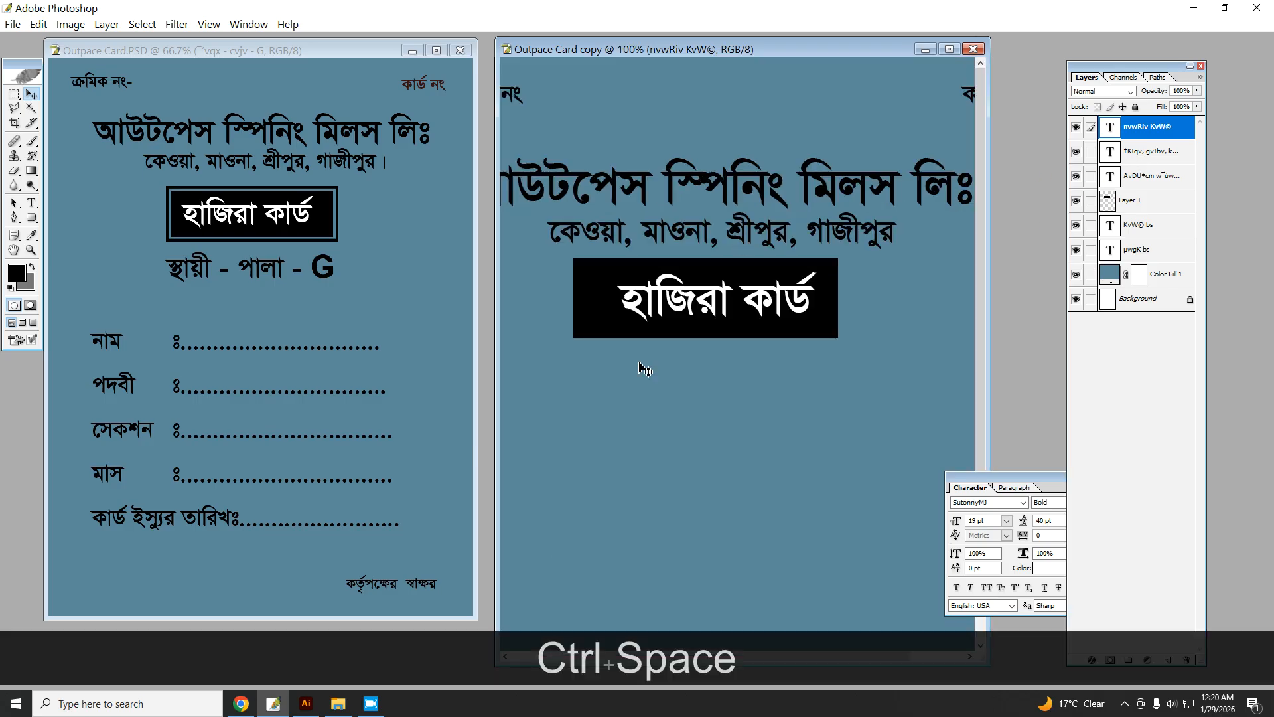
right_click(818, 324)
click(837, 327)
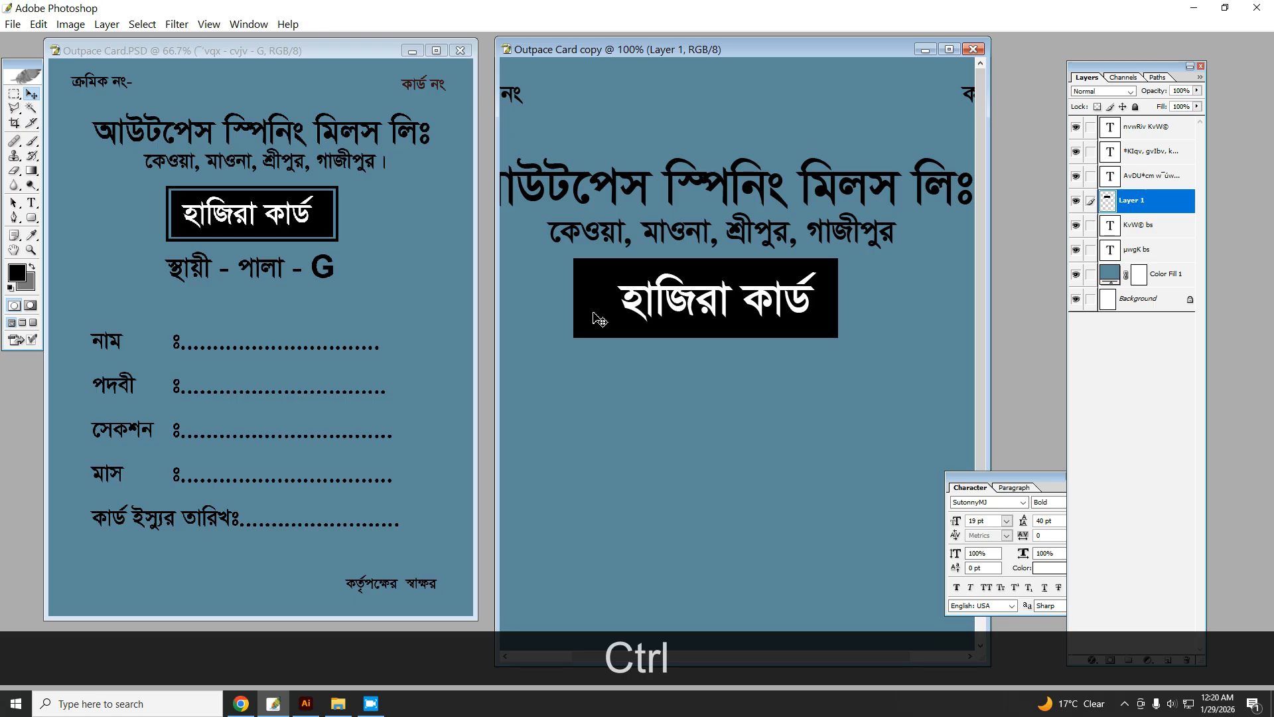
key(ctrl+t)
mouse_move(576, 301)
mouse_down()
mouse_move(620, 301)
mouse_move(601, 301)
mouse_up()
drag(725, 260, 721, 265)
drag(721, 345, 721, 338)
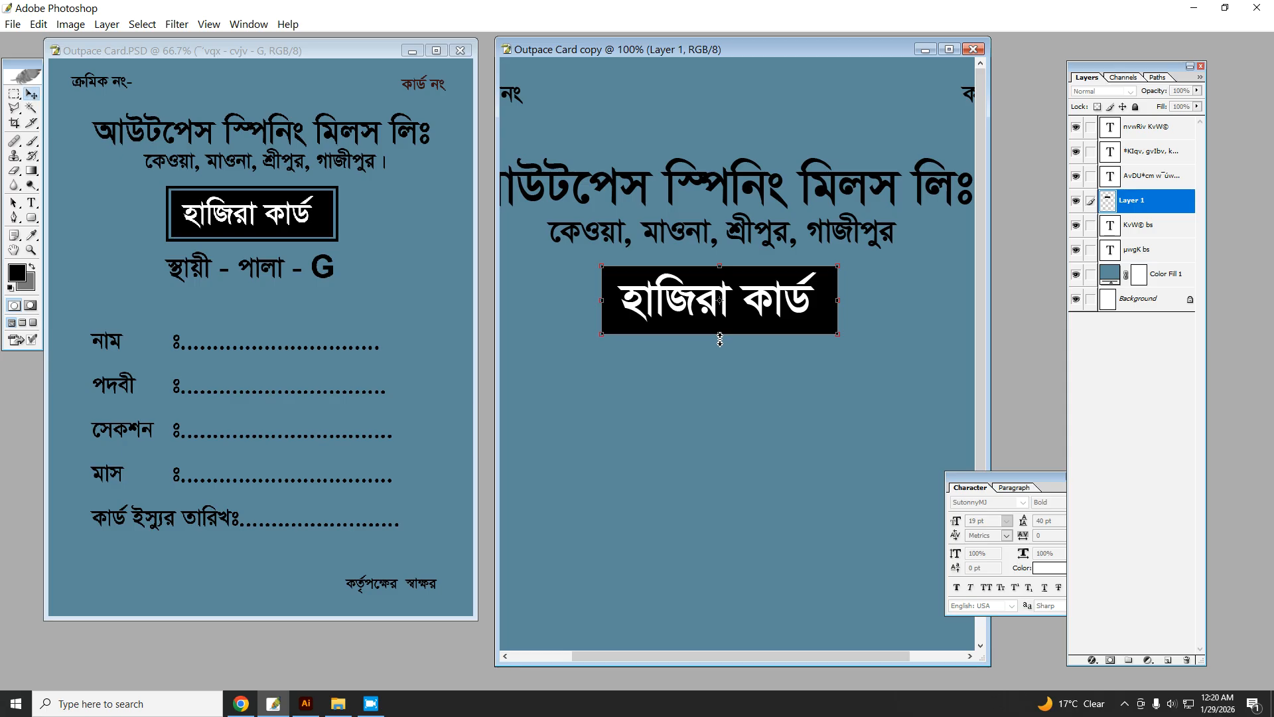
key(Return)
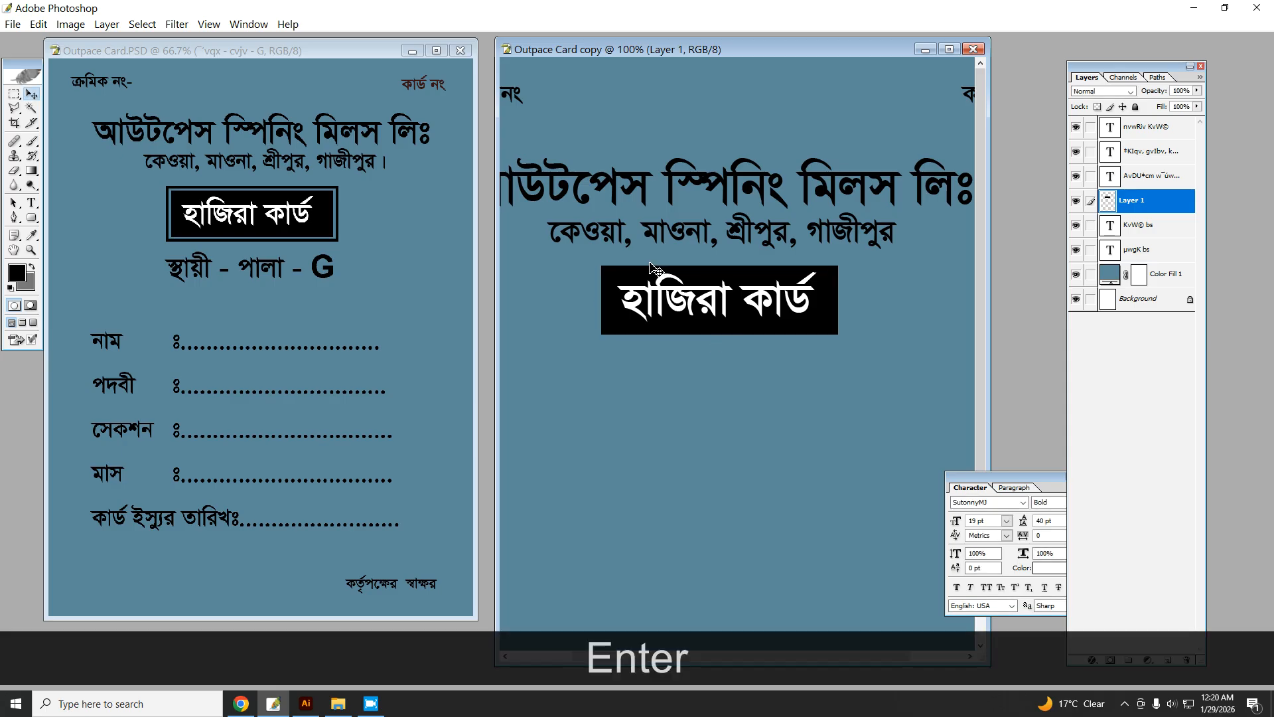
Step: Add a 5 px black inside stroke on a new layer as a rectangular frame slightly outside the black box, and deselect it
click(1168, 661)
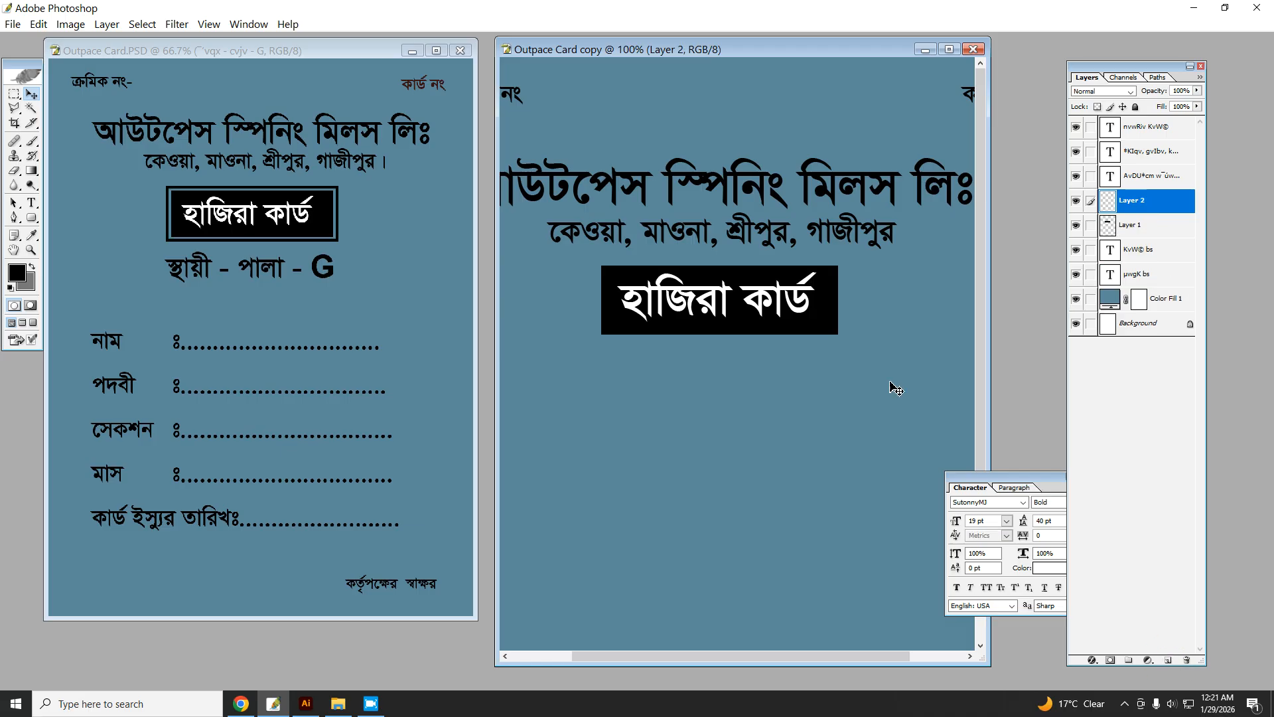
click(14, 94)
drag(848, 344, 847, 344)
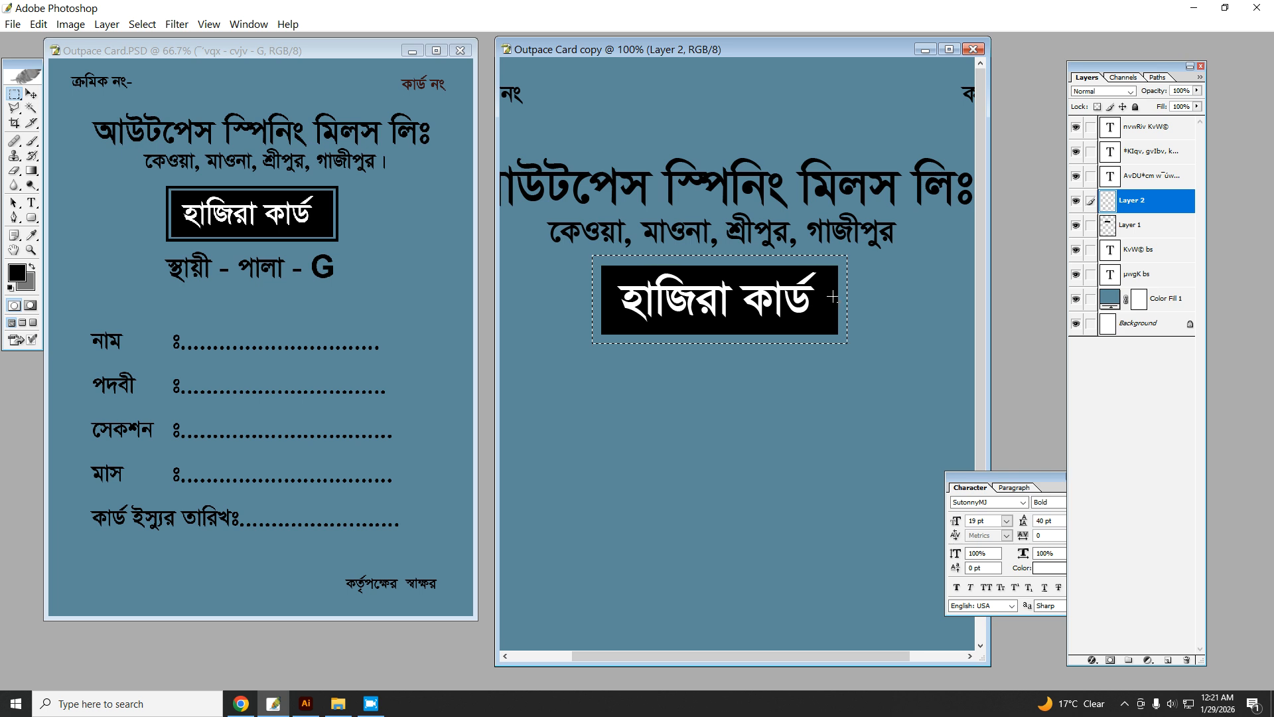
right_click(801, 330)
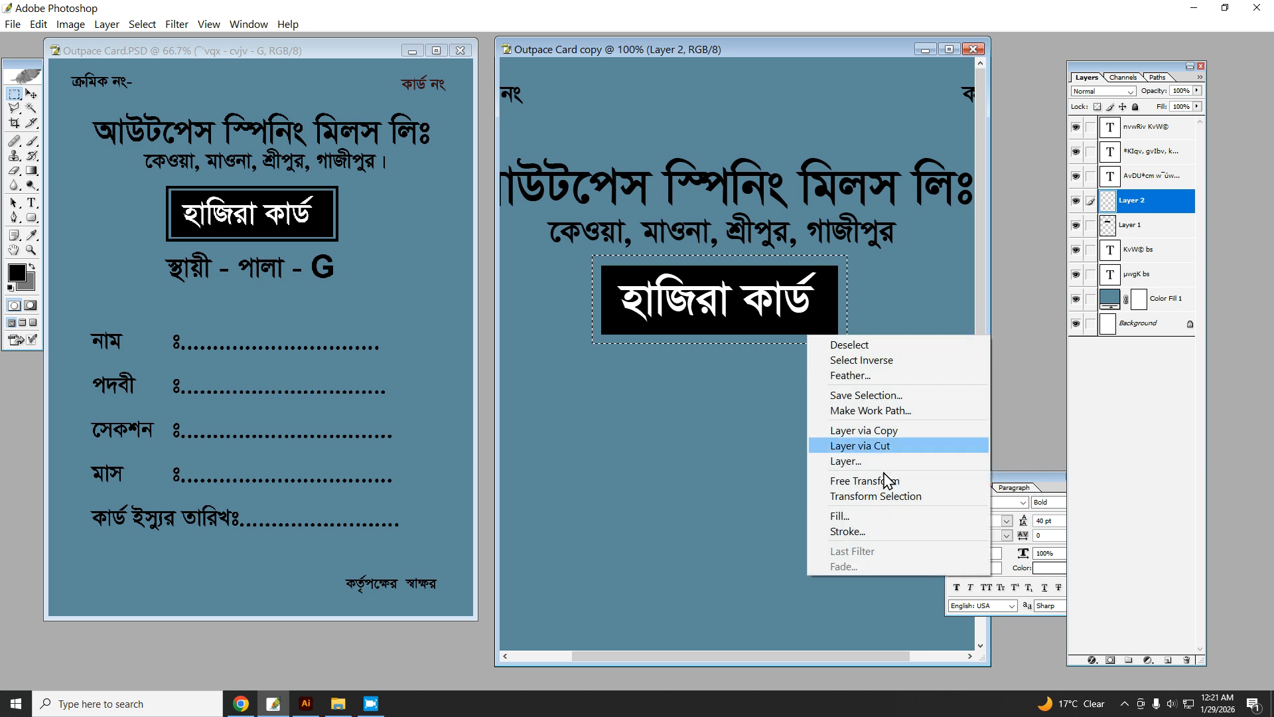
click(868, 526)
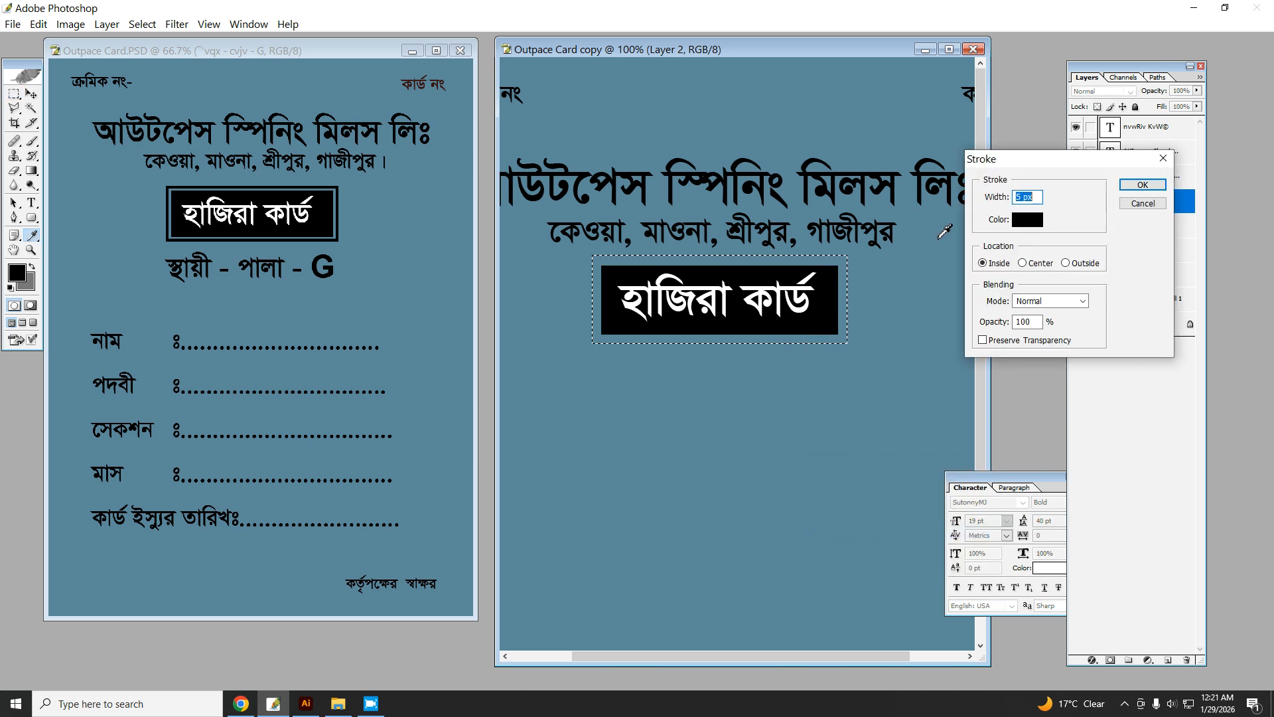
click(1142, 184)
key(ctrl)
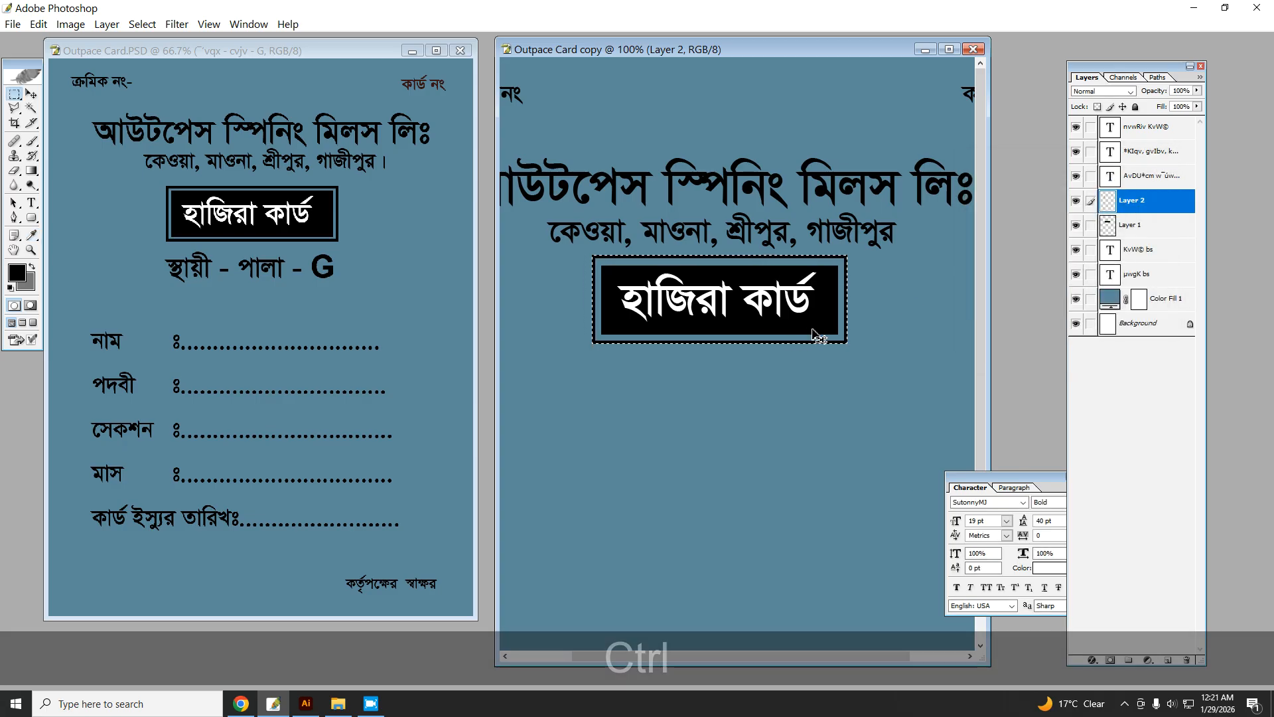
key(ctrl+d)
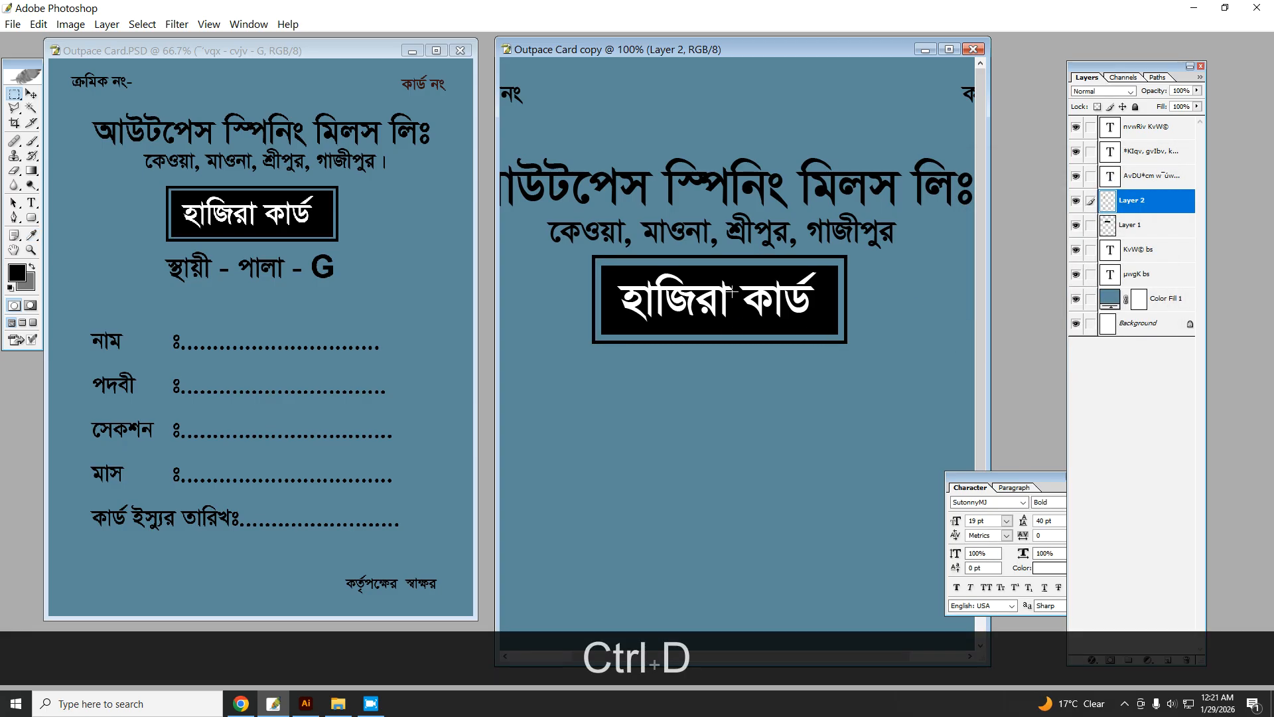
Step: Add a separate text layer reading "স্থায়ী - পালা -" below the framed "হাজিরা কার্ড" box
ctrl+alt+click(705, 238)
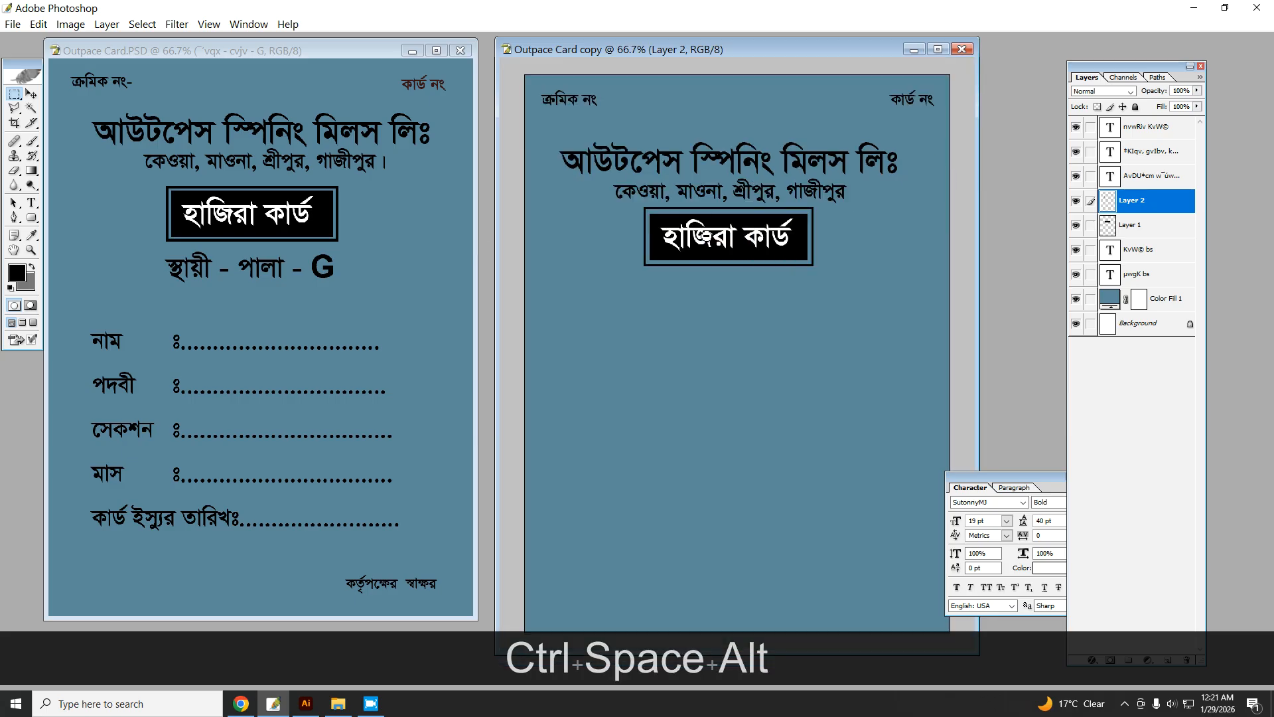
ctrl+alt+click(707, 237)
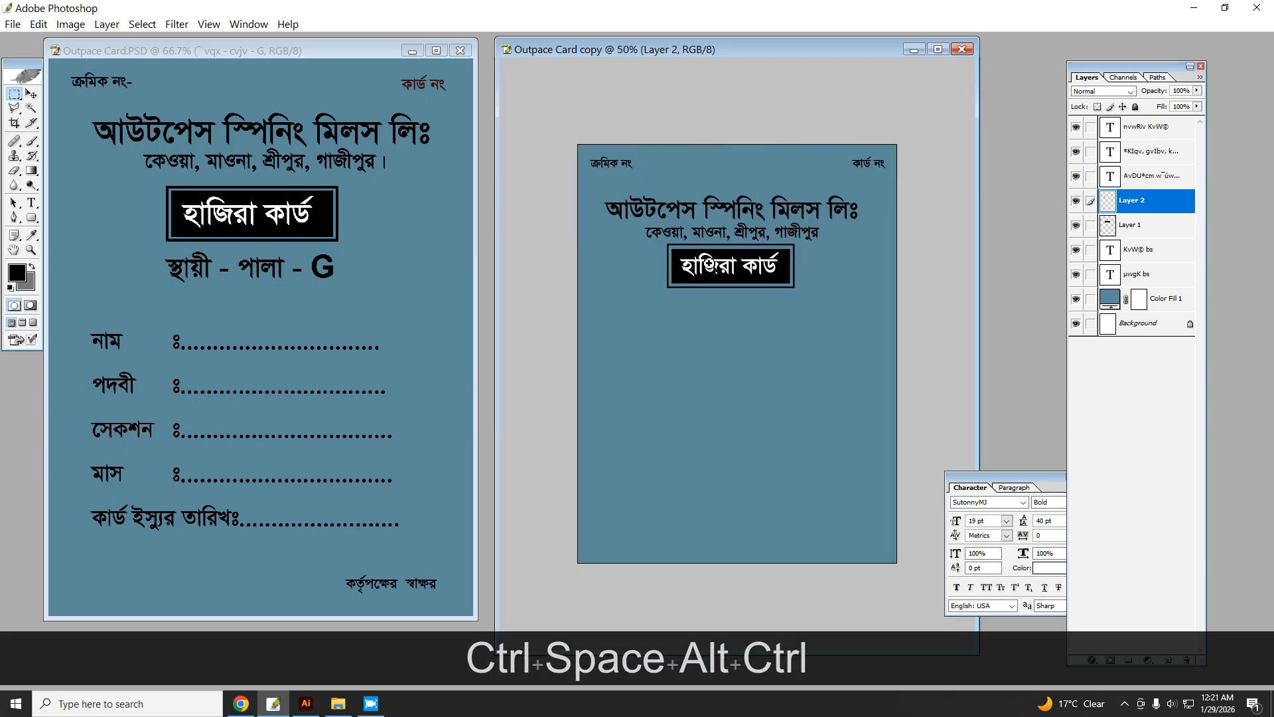
ctrl+click(710, 262)
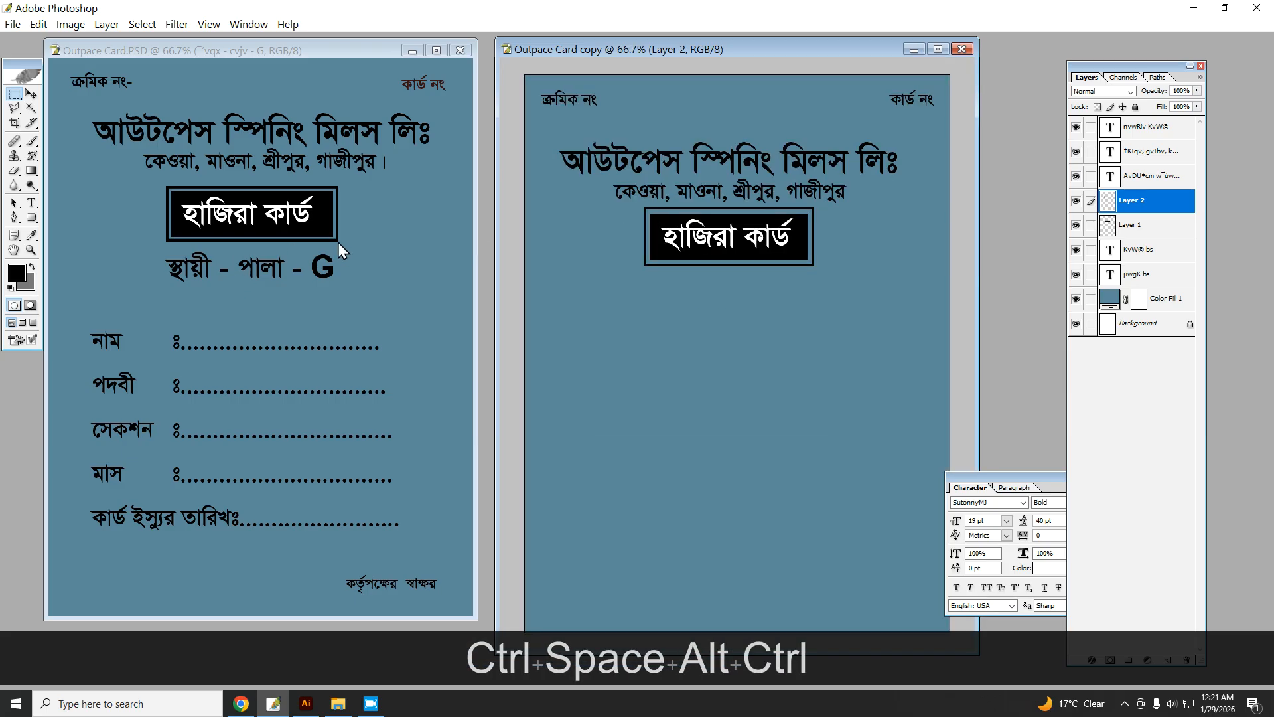
click(32, 94)
click(31, 203)
click(617, 337)
text(ngK)
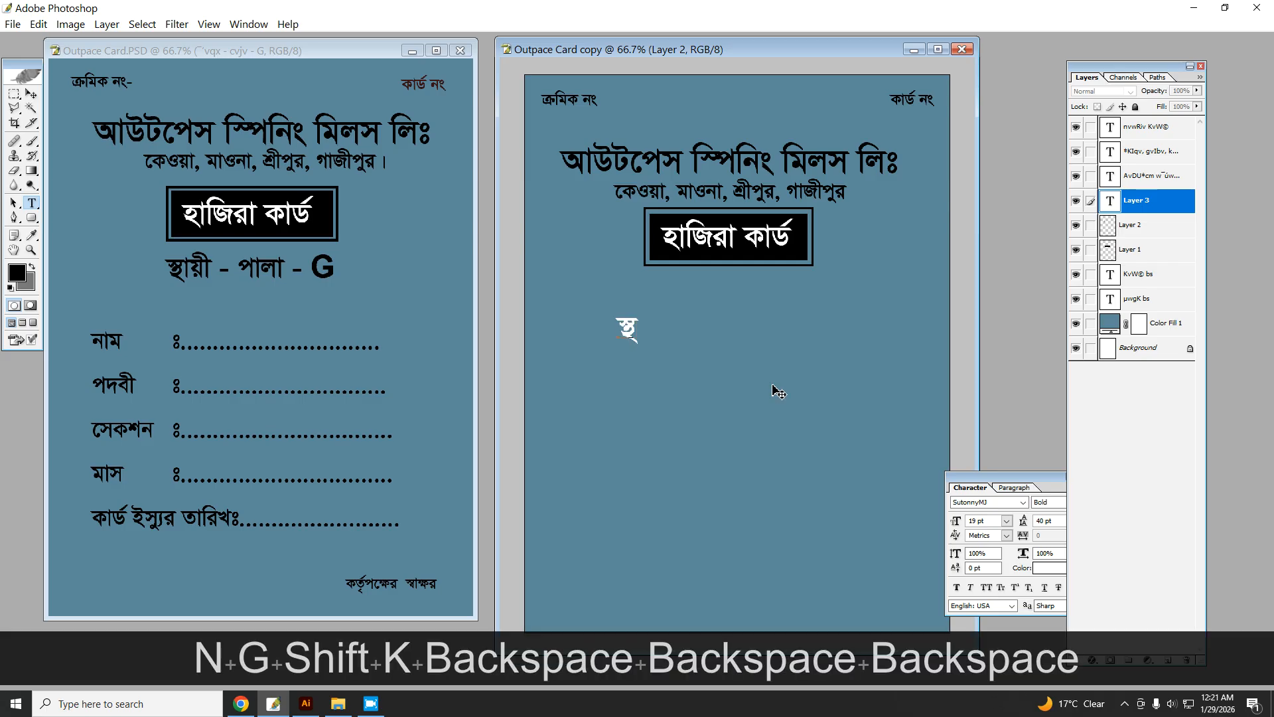
text(fWD)
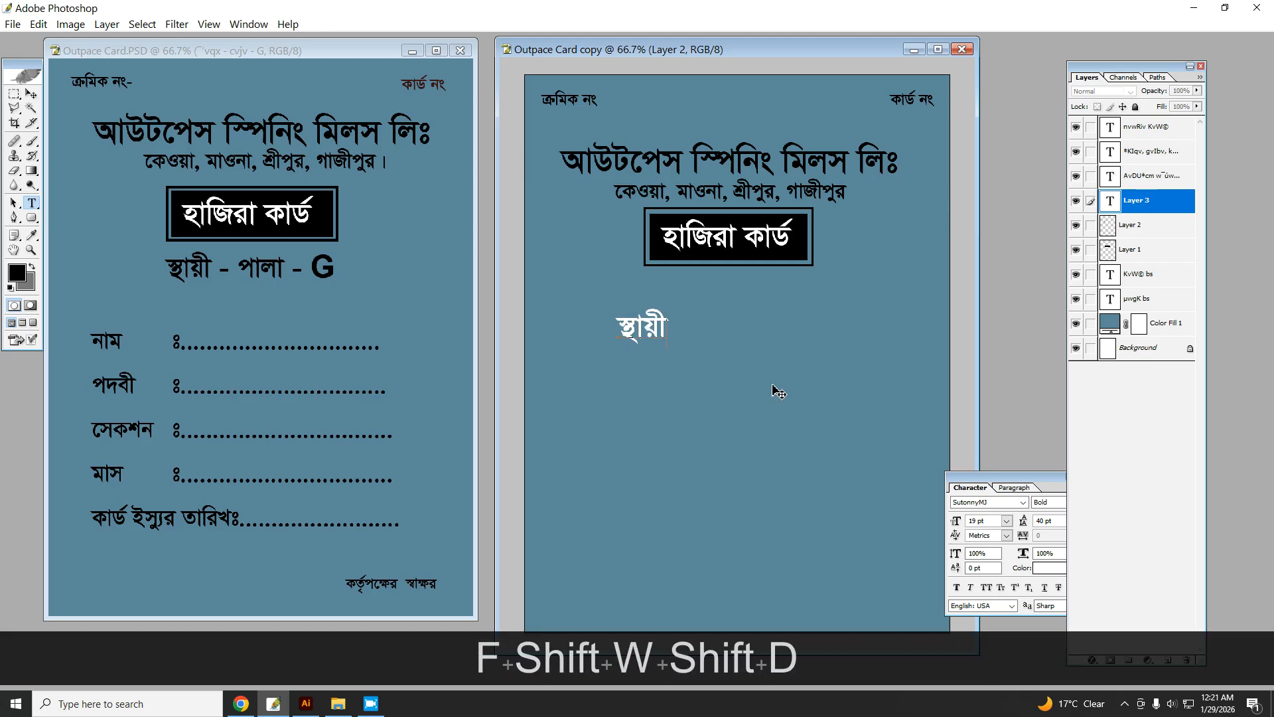
text( - )
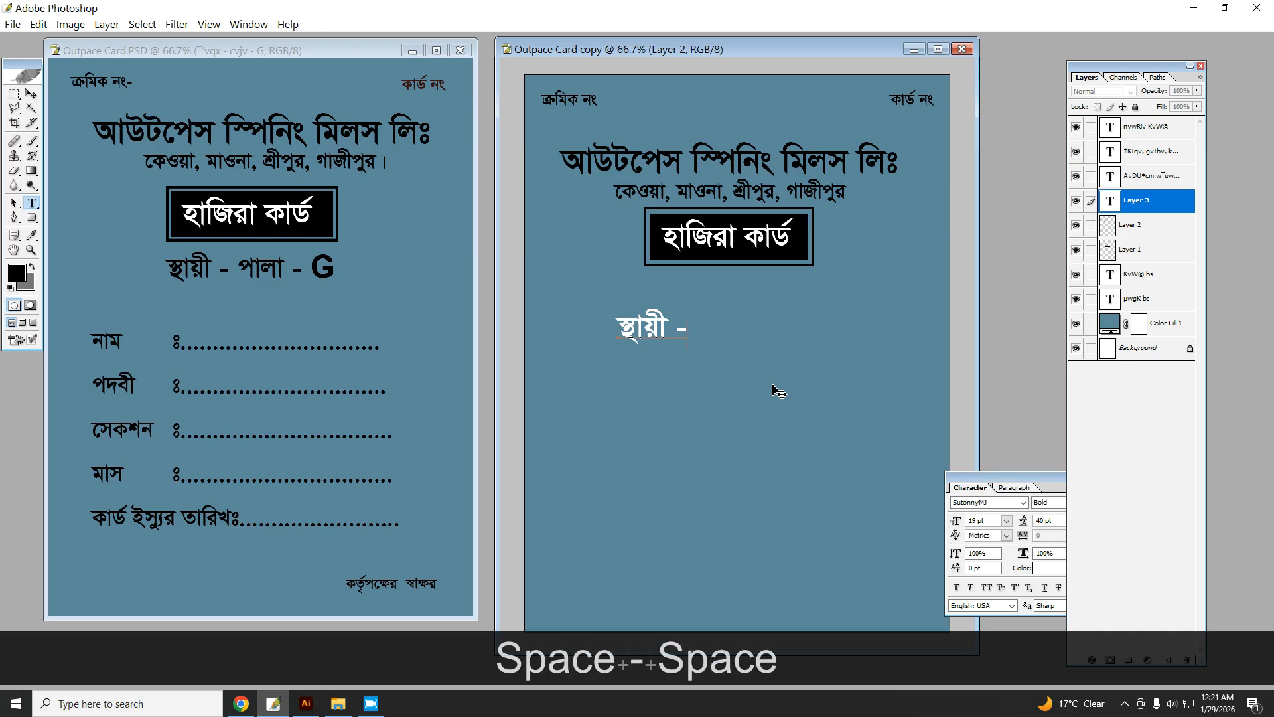
text(rfVf)
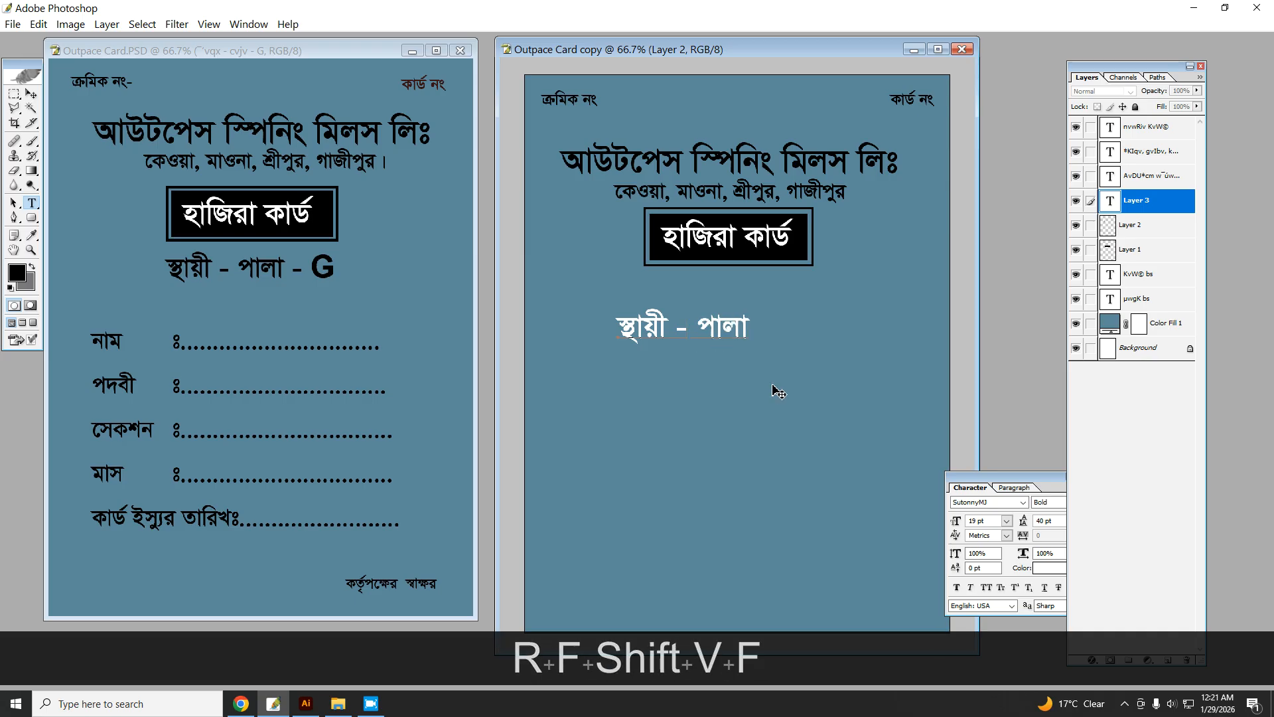
text( -)
key(KP_Enter)
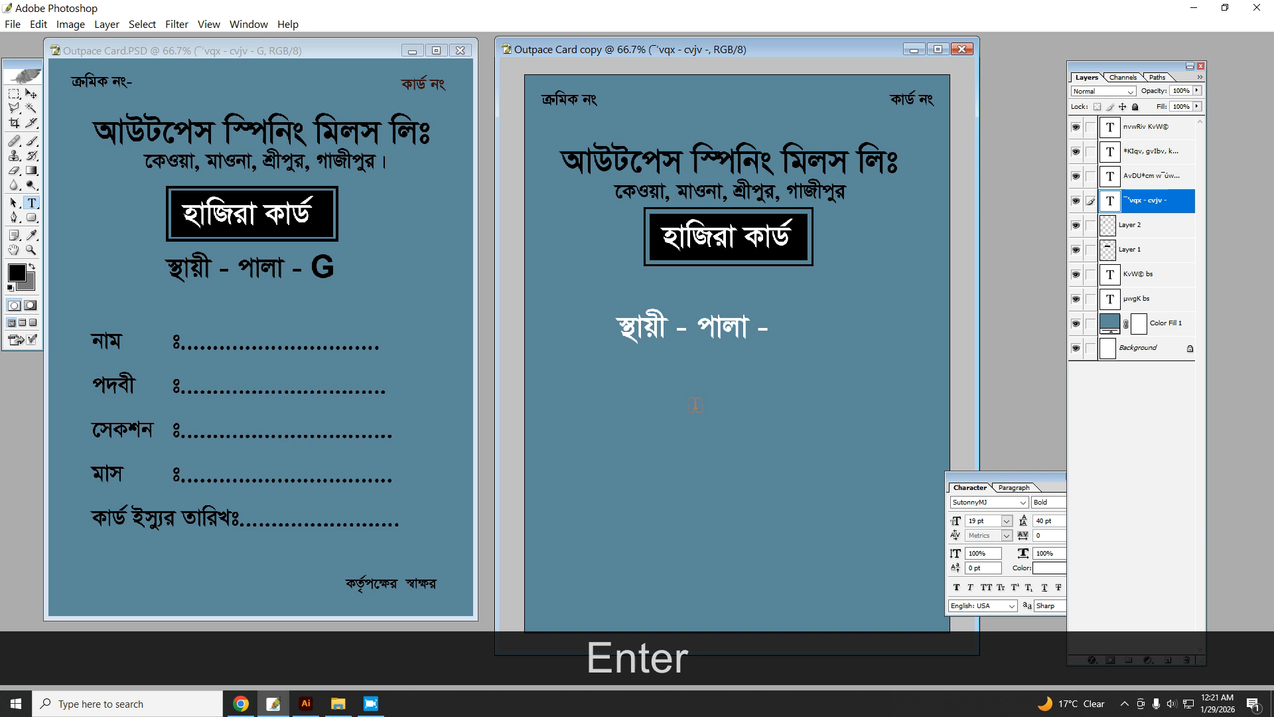
Step: Add a separate text layer in the card copy's empty lower area reading "G" in Arial
click(623, 473)
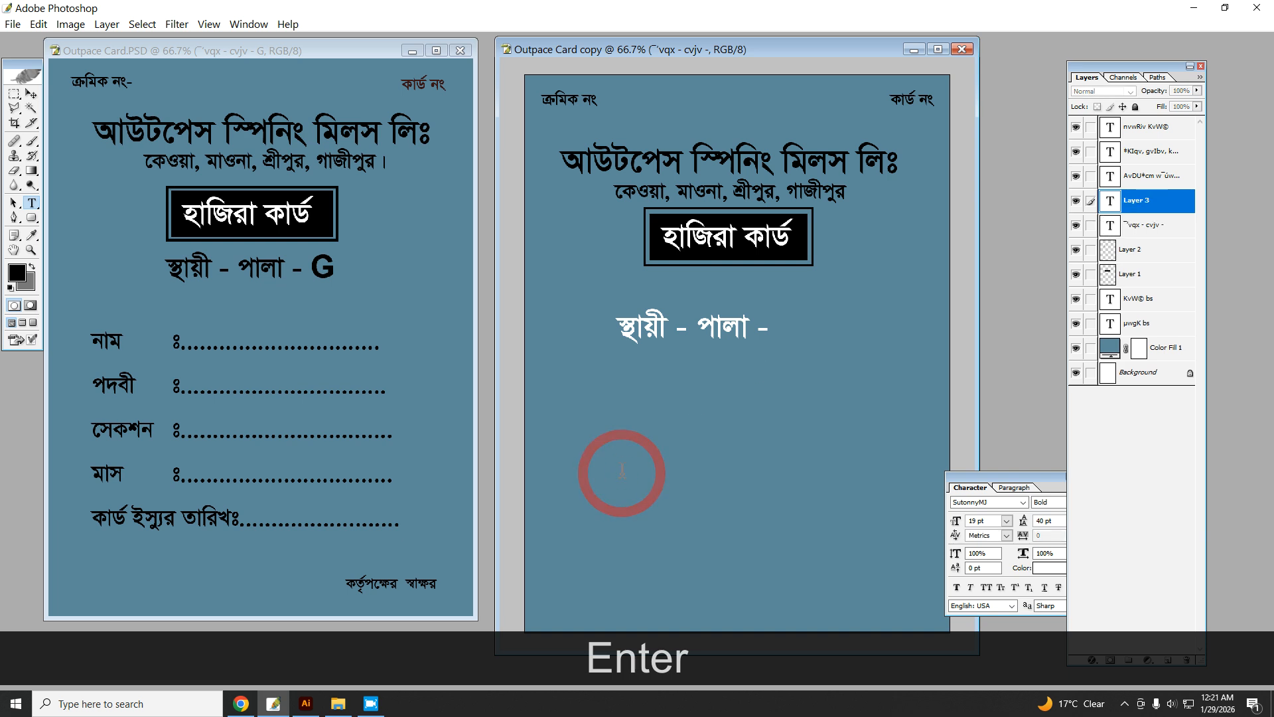
click(1023, 502)
drag(1067, 449, 1066, 270)
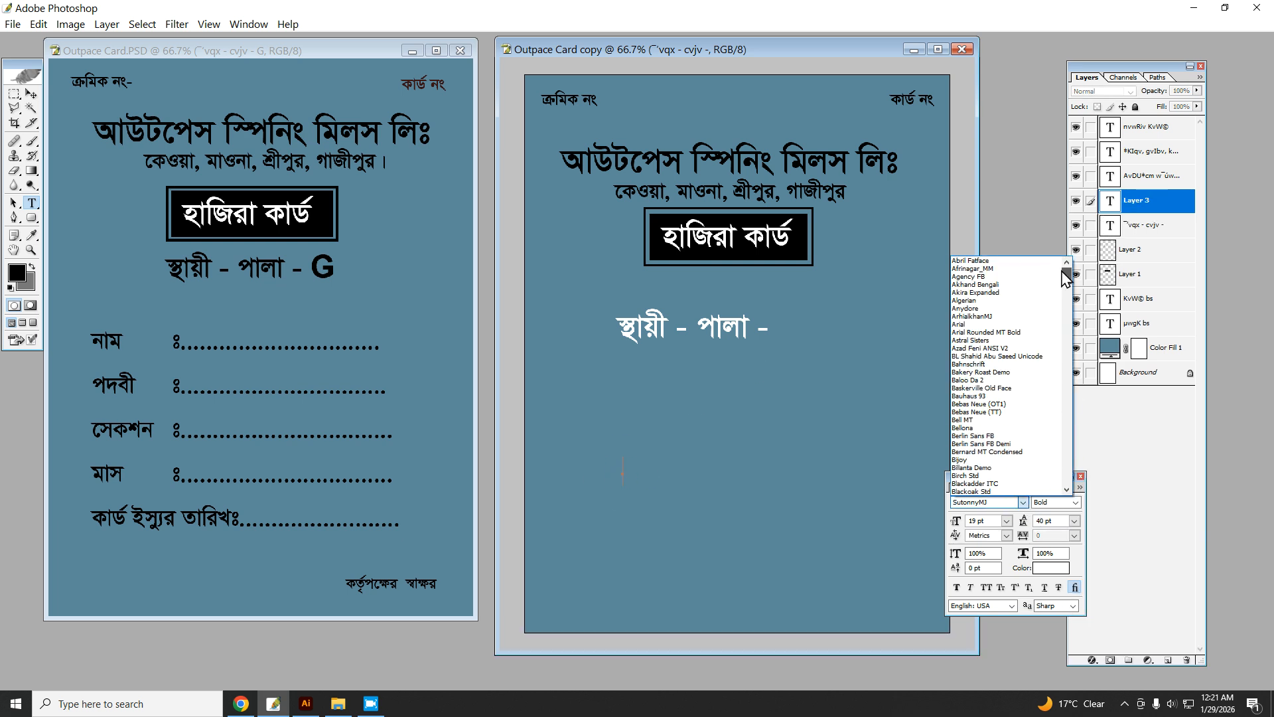
click(989, 325)
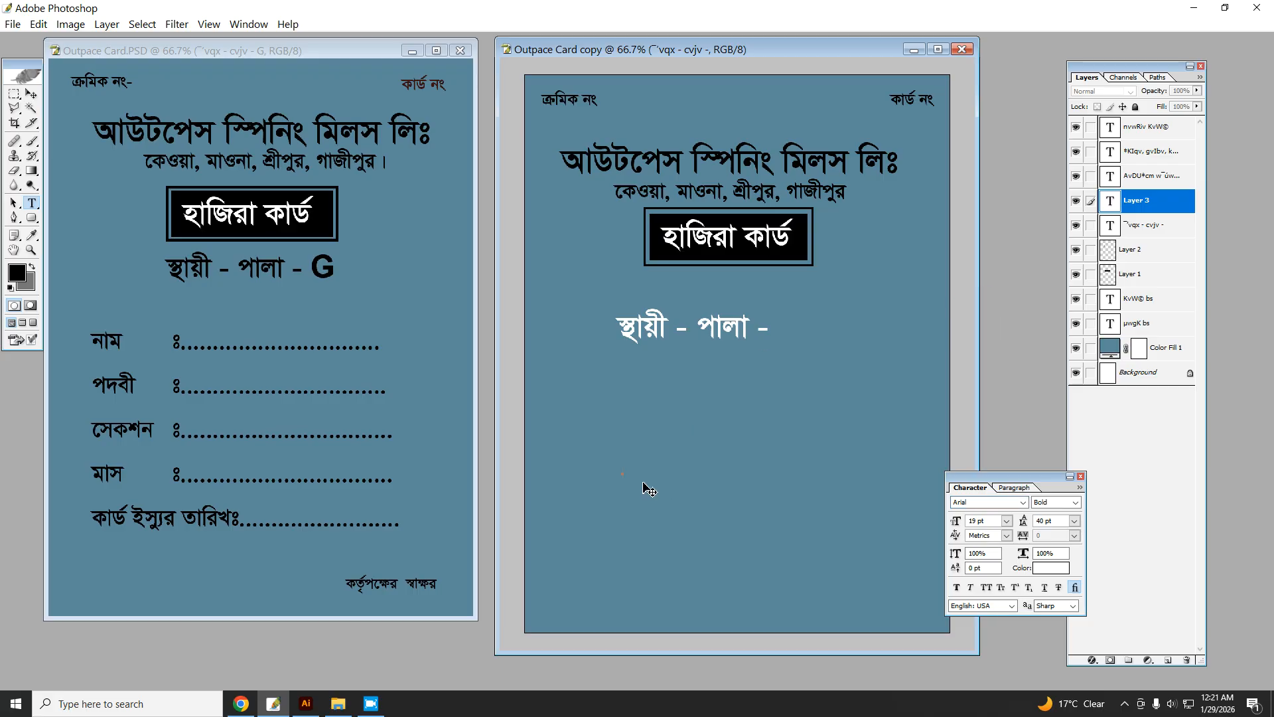
text(G)
key(BackSpace)
key(ctrl+alt+b)
text(G)
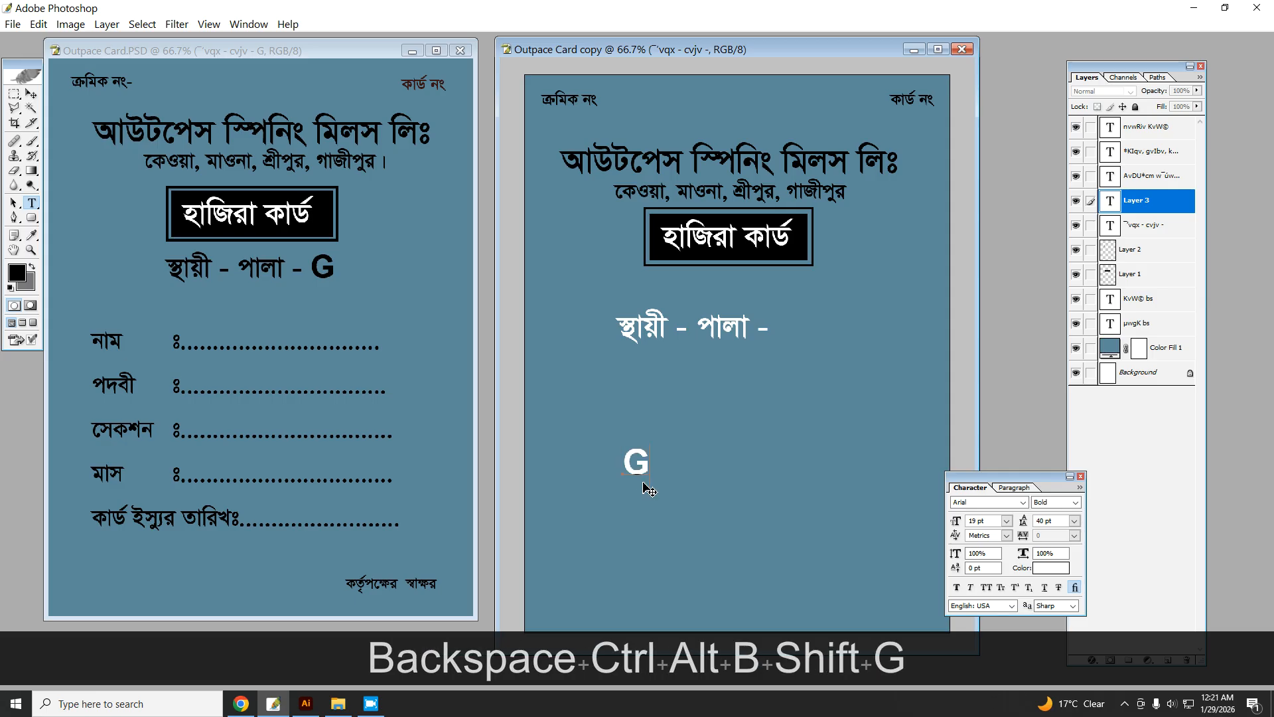
key(Return)
Step: Cut the "G" from its own text layer and paste it at the end of the "স্থায়ী - পালা -" text
drag(651, 468, 590, 471)
key(ctrl+x)
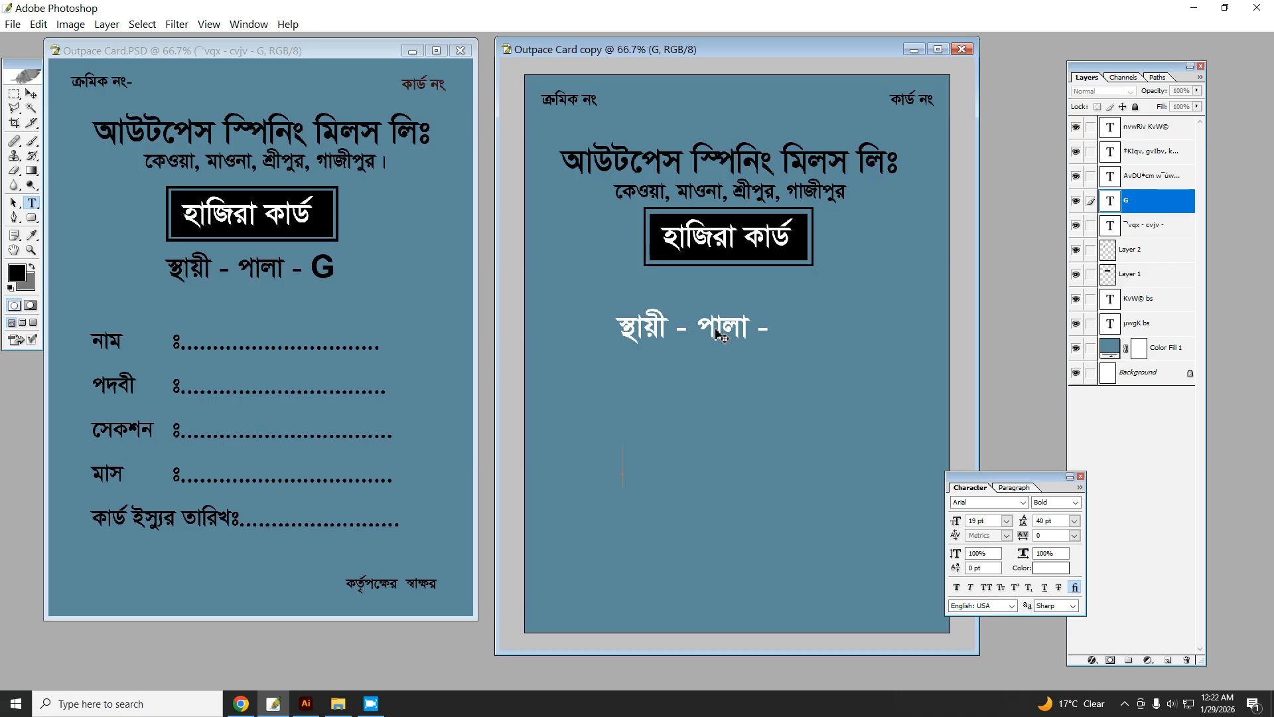
key(Return)
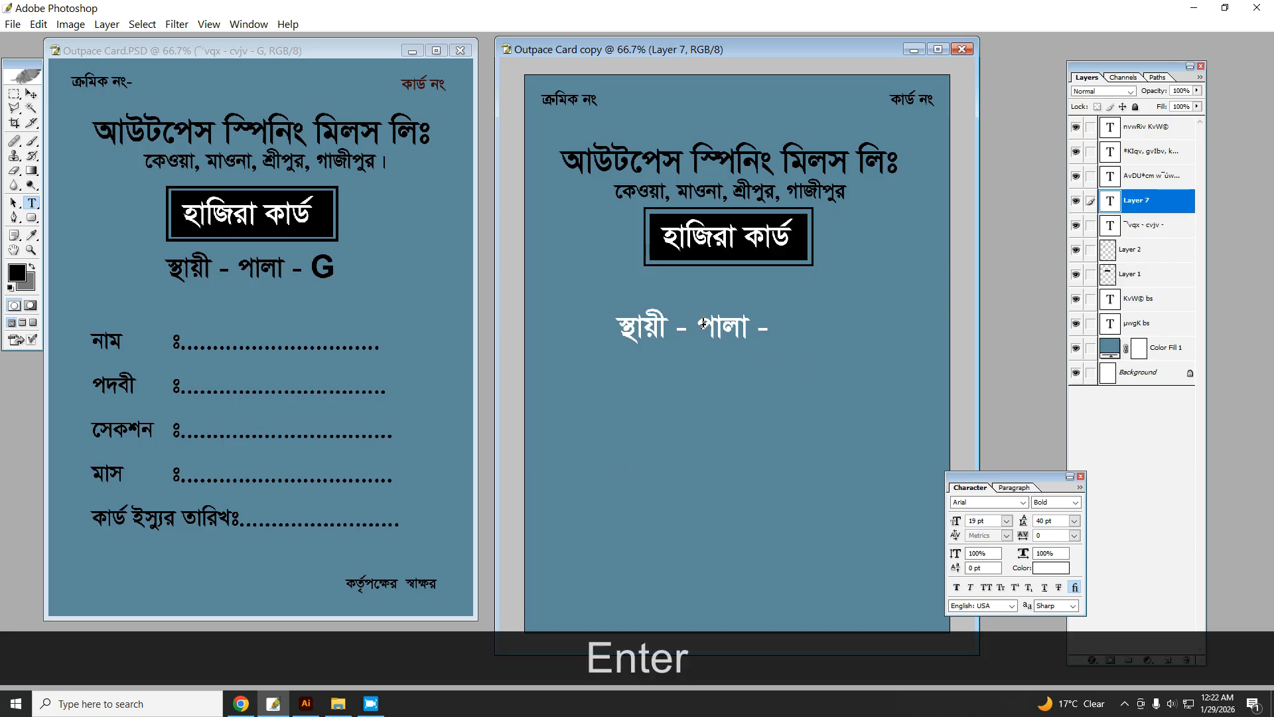
click(769, 330)
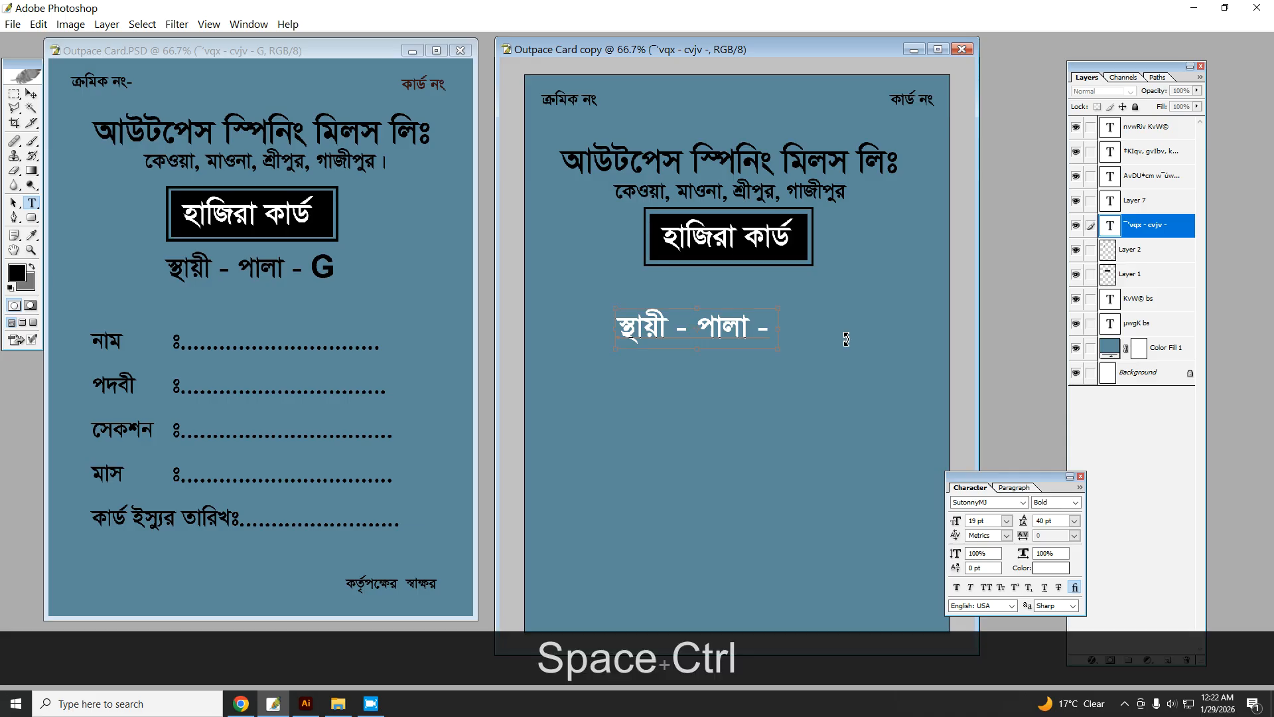
key(ctrl+v)
Step: Move the "স্থায়ী - পালা - G" line up to just below the framed box and colour it black (000000)
click(31, 93)
drag(731, 326, 813, 299)
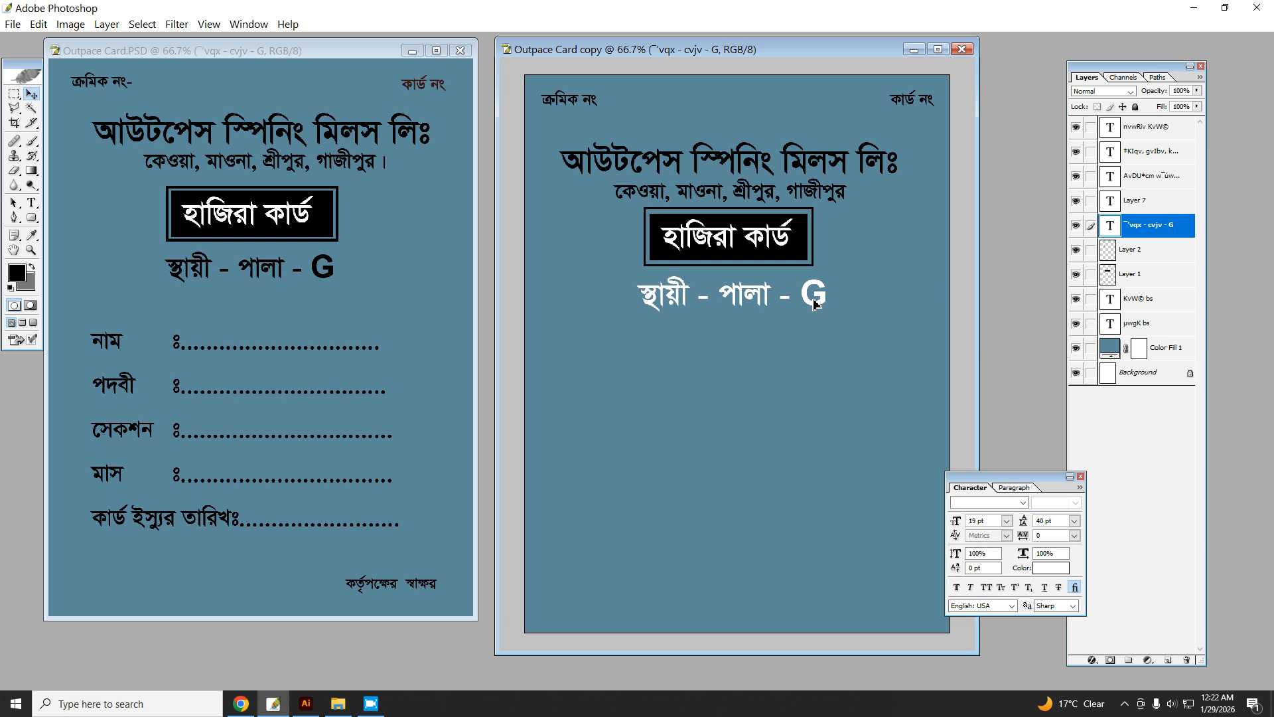
click(1043, 567)
drag(1089, 284, 1216, 470)
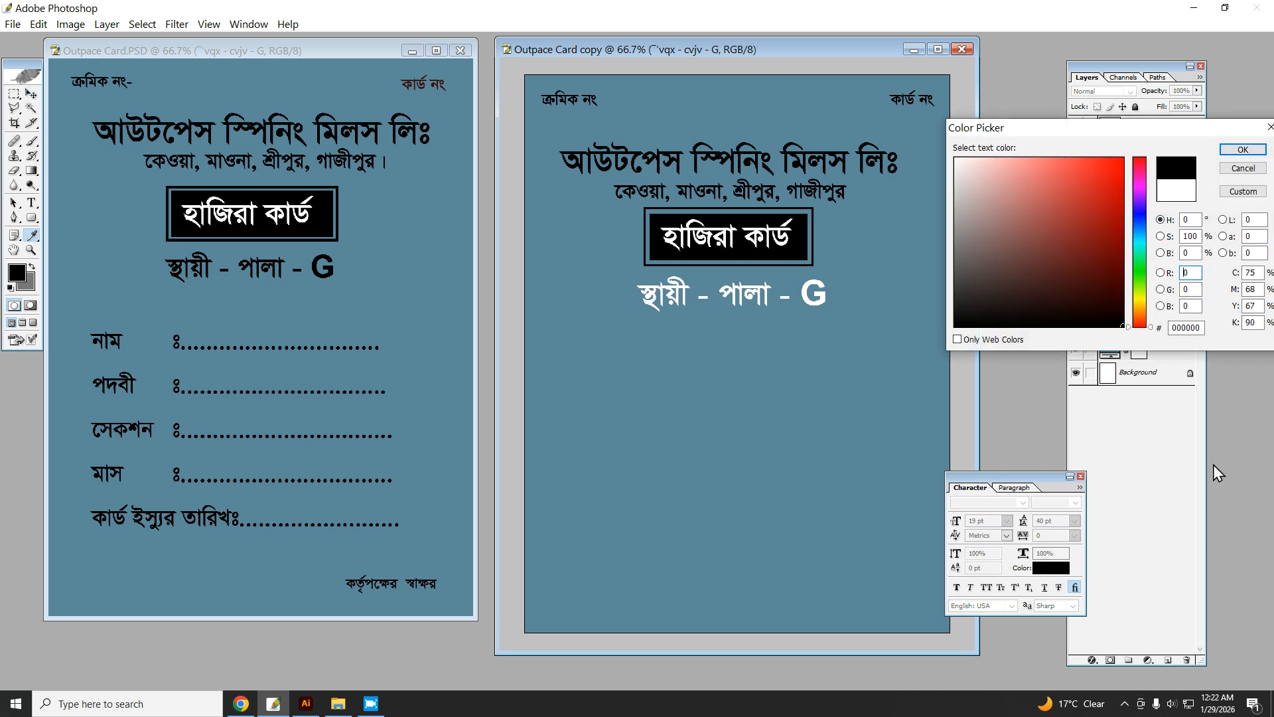
click(1242, 151)
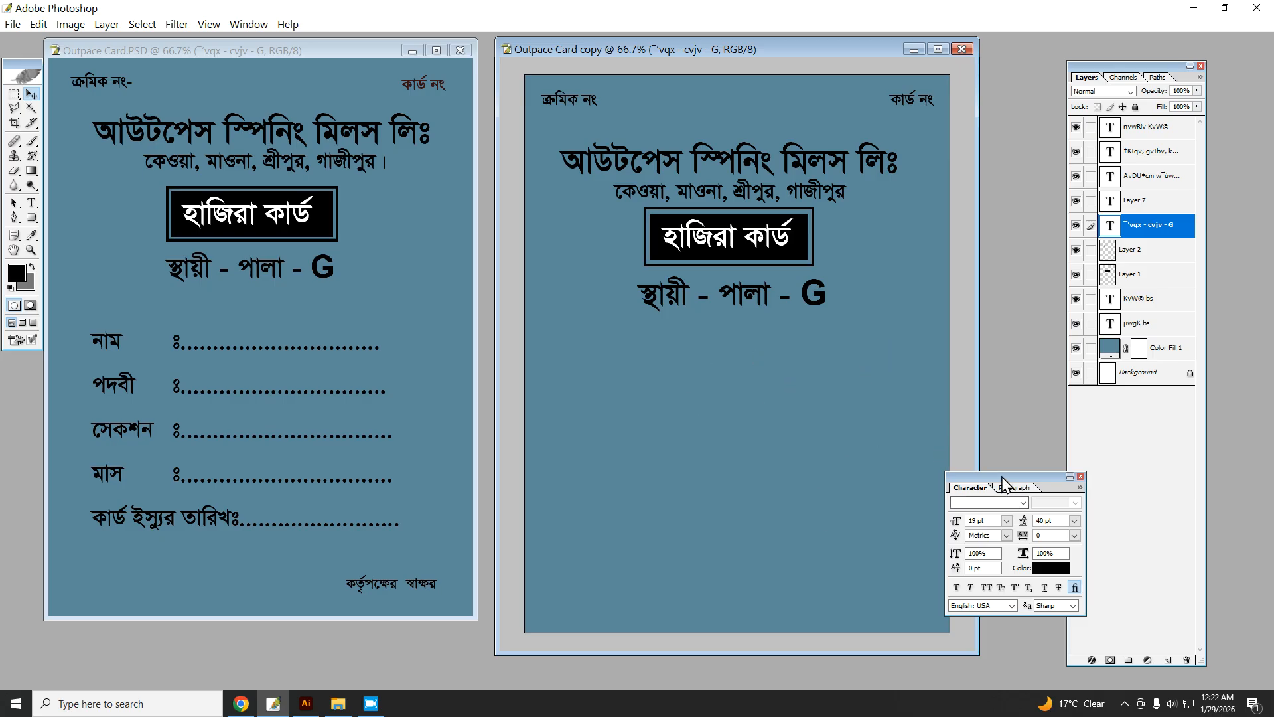
drag(1037, 475, 1073, 461)
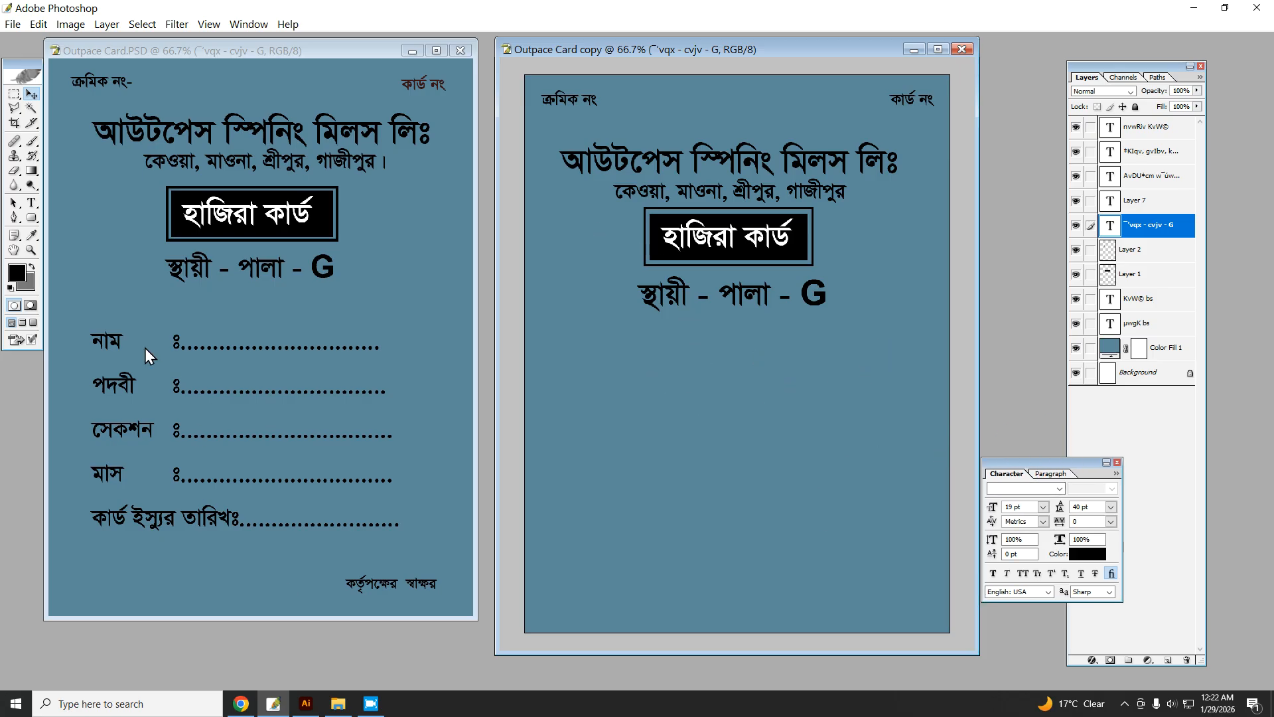
click(31, 202)
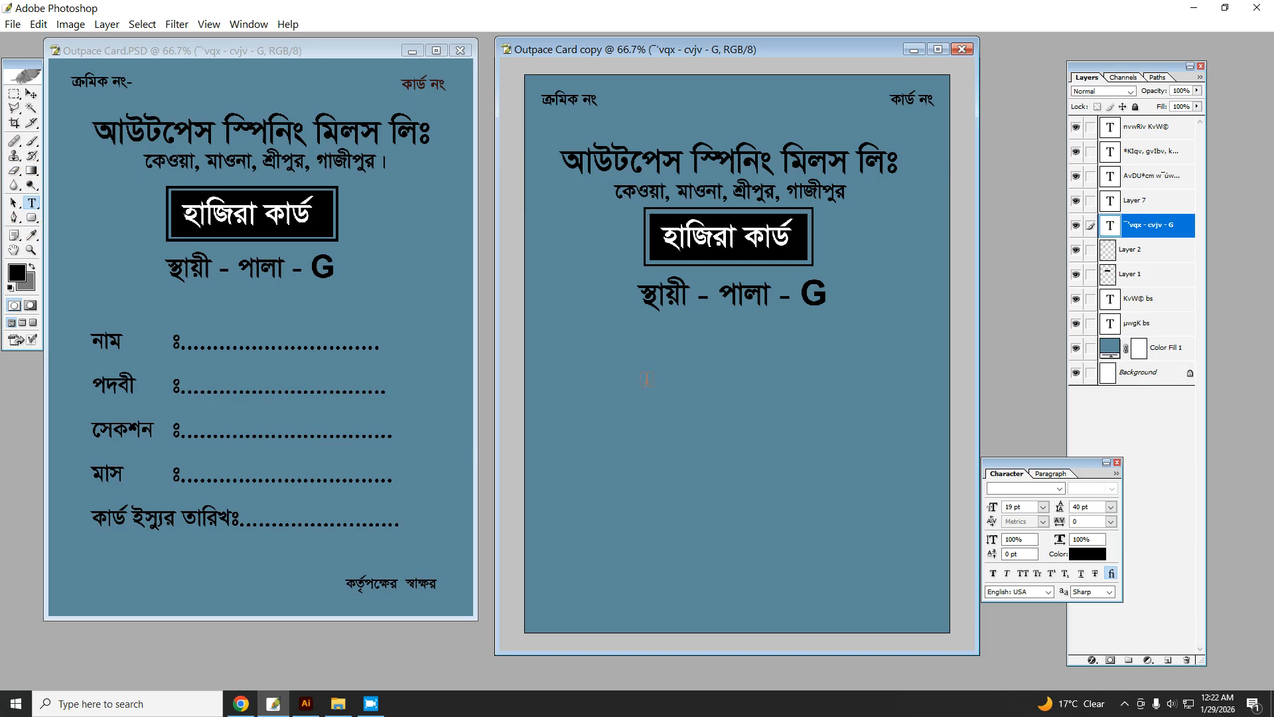
click(600, 376)
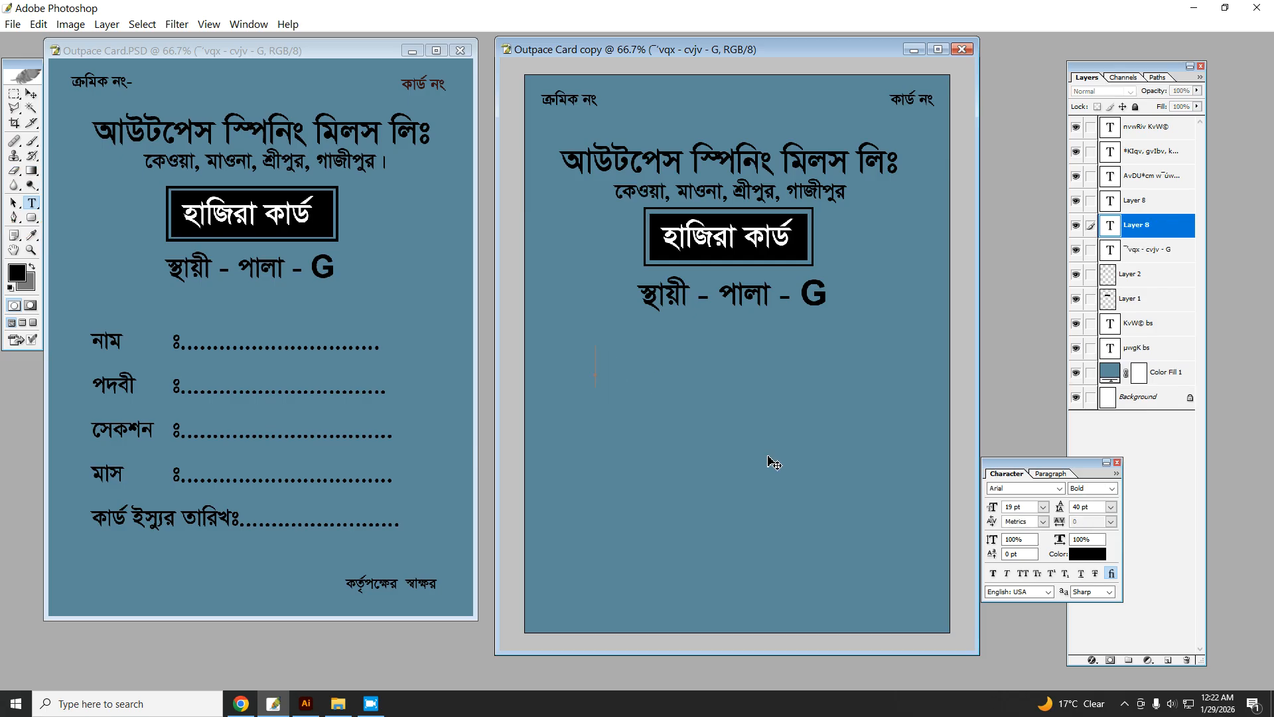
text(bfm)
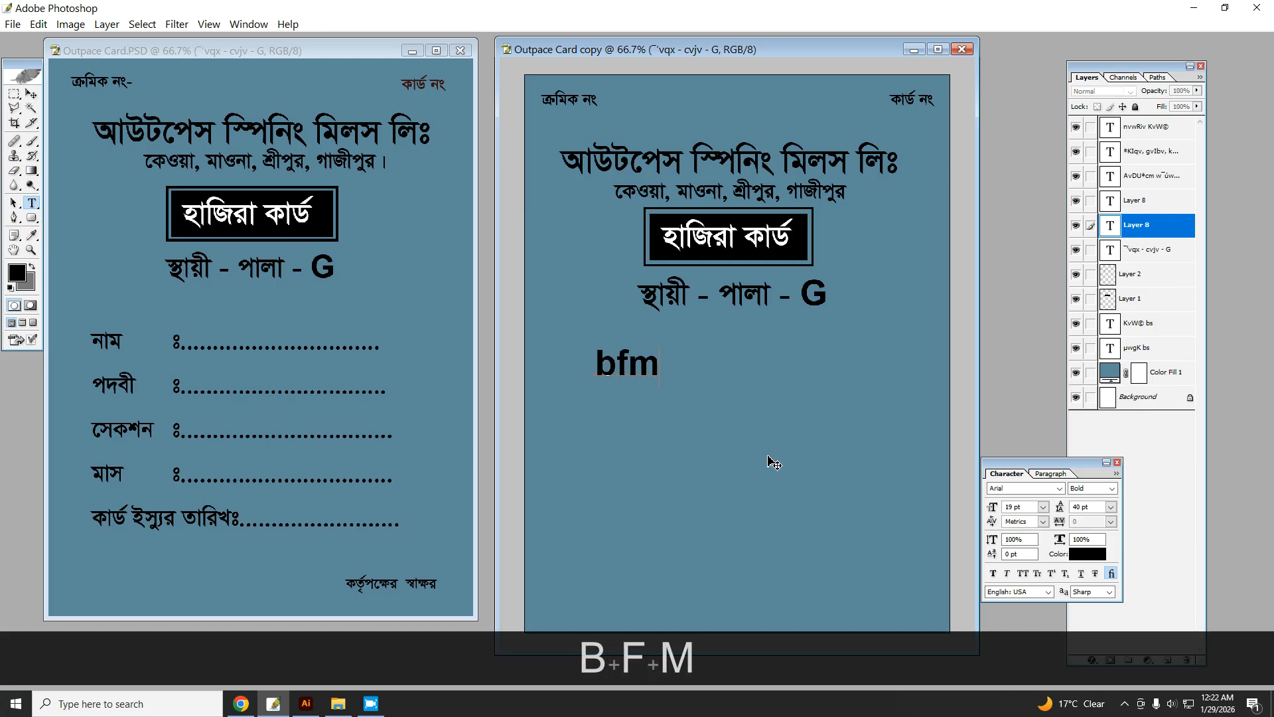
key(BackSpace)
key(BackSpace)
key(BackSpace)
key(Return)
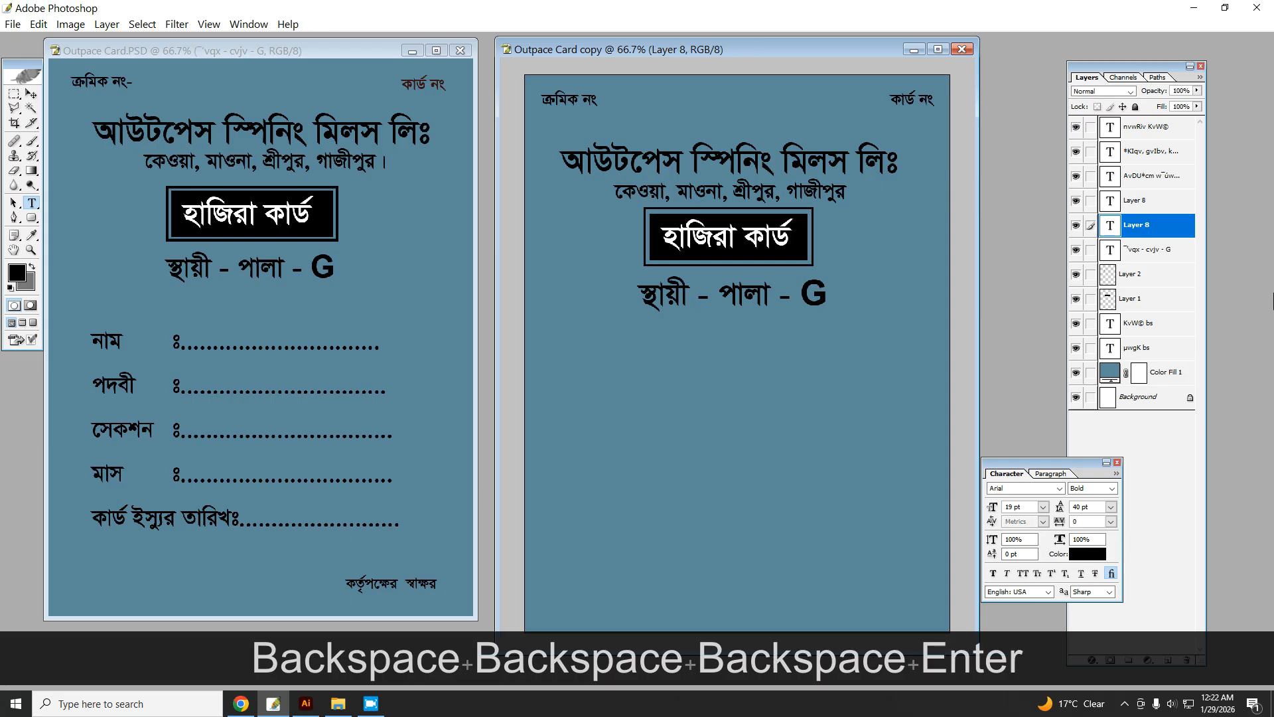
Step: Delete the two leftover empty text layers, Layer 8 and Layer 7
right_click(1169, 230)
click(1128, 284)
click(597, 264)
click(1136, 200)
right_click(1132, 207)
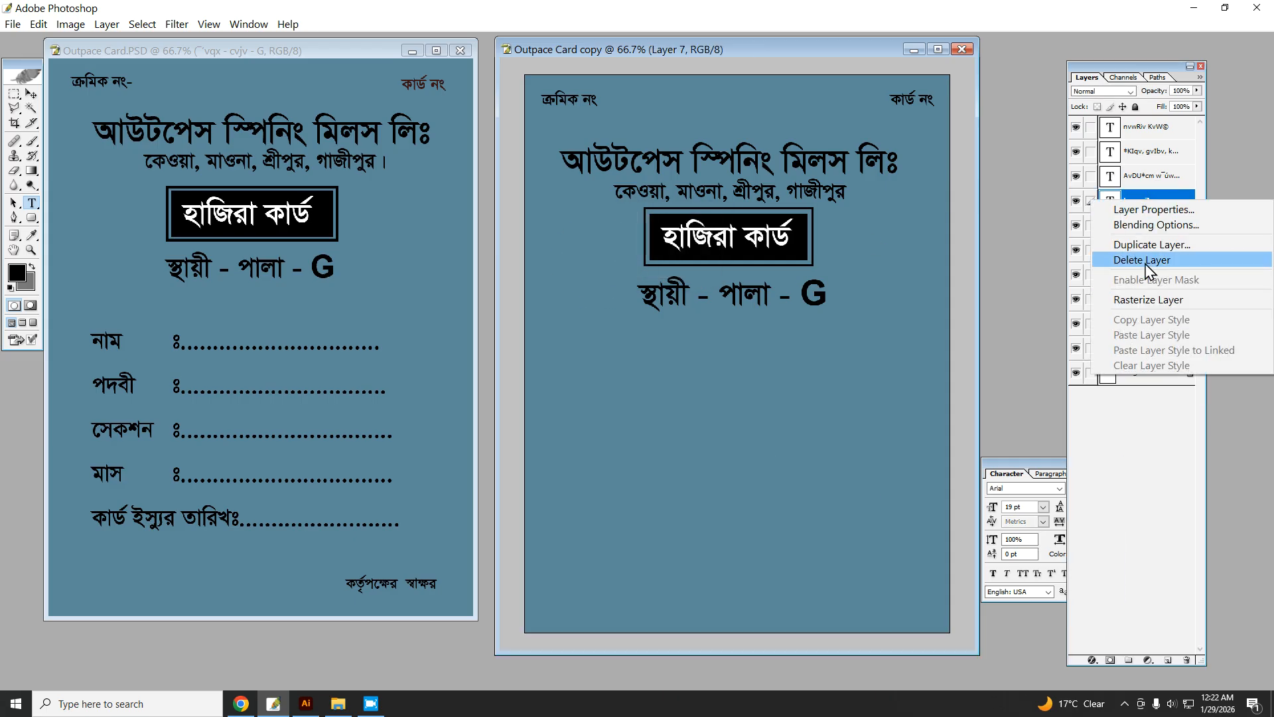
click(1137, 261)
click(608, 268)
Step: Duplicate the "স্থায়ী - পালা - G" text layer, placing the copy below the original and shifted toward the card's left edge
click(30, 99)
right_click(656, 302)
click(658, 303)
right_click(657, 302)
click(652, 296)
right_click(649, 294)
click(656, 299)
drag(651, 298, 591, 371)
Step: Try to replace the duplicated line's text with "নাম", three tabs, "ঃ" and a row of dots
key(t)
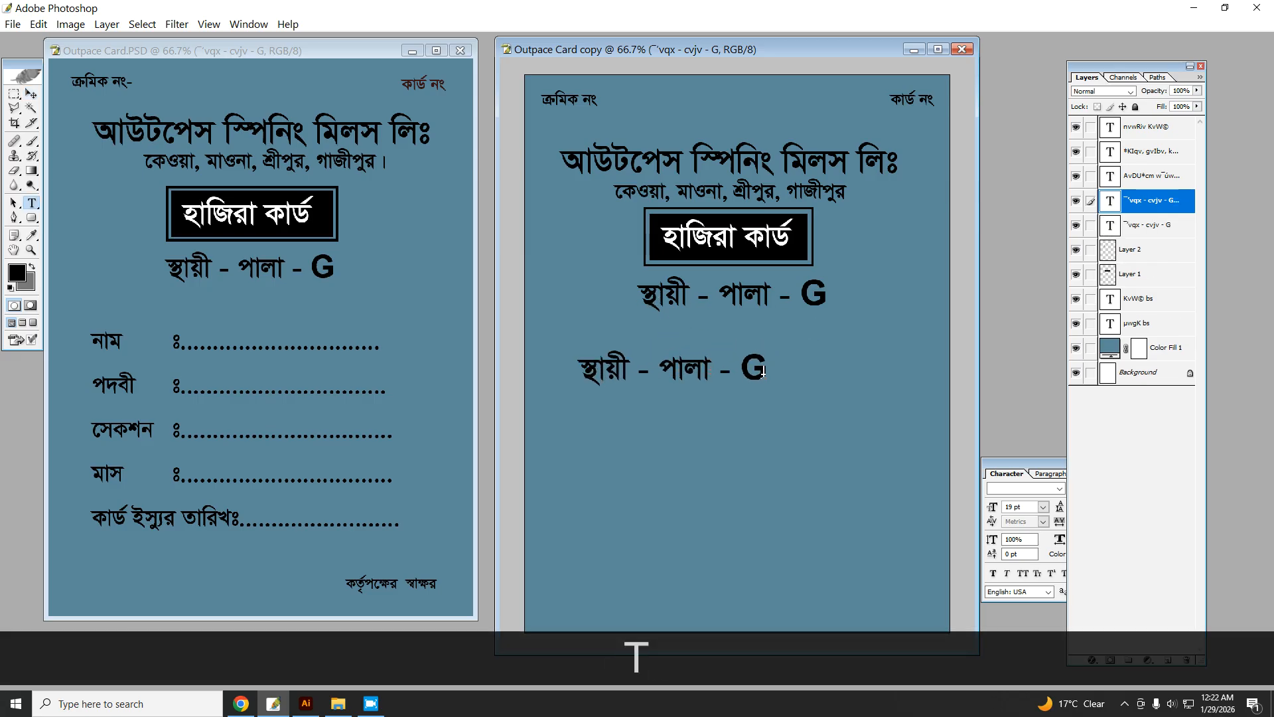
drag(757, 372, 575, 371)
key(BackSpace)
key(ctrl+alt+b)
text(bf)
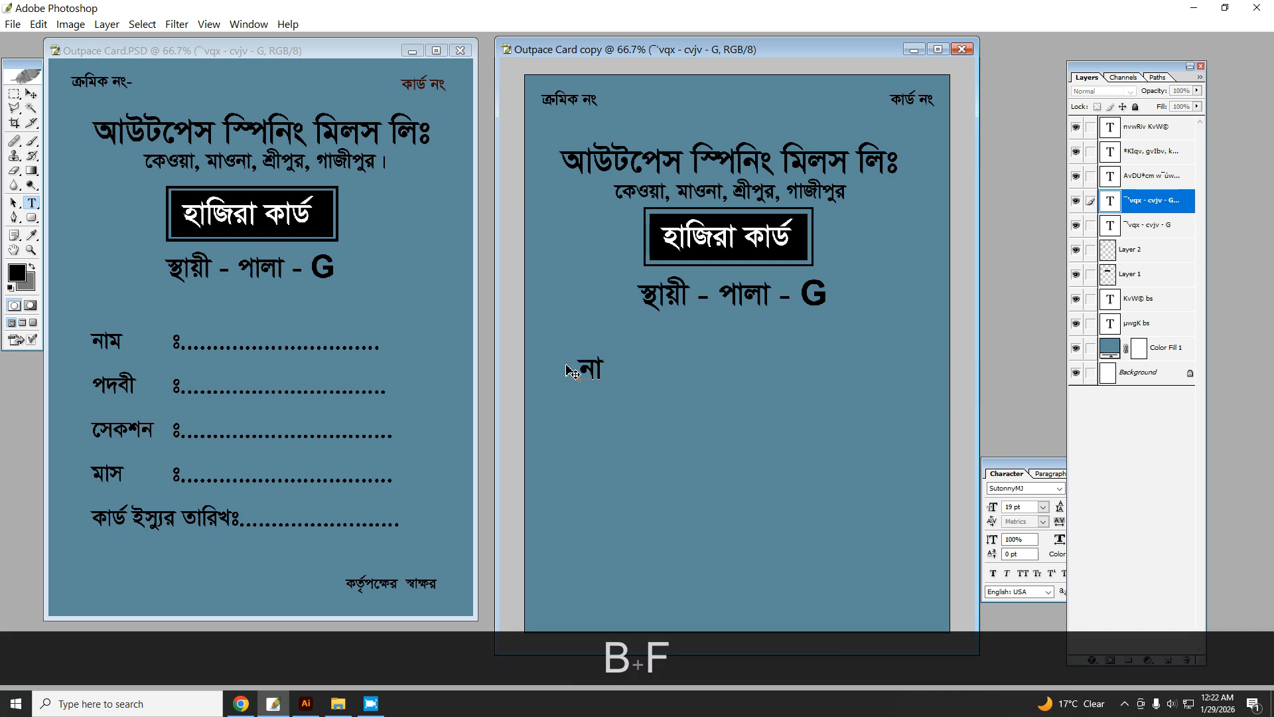
text(m)
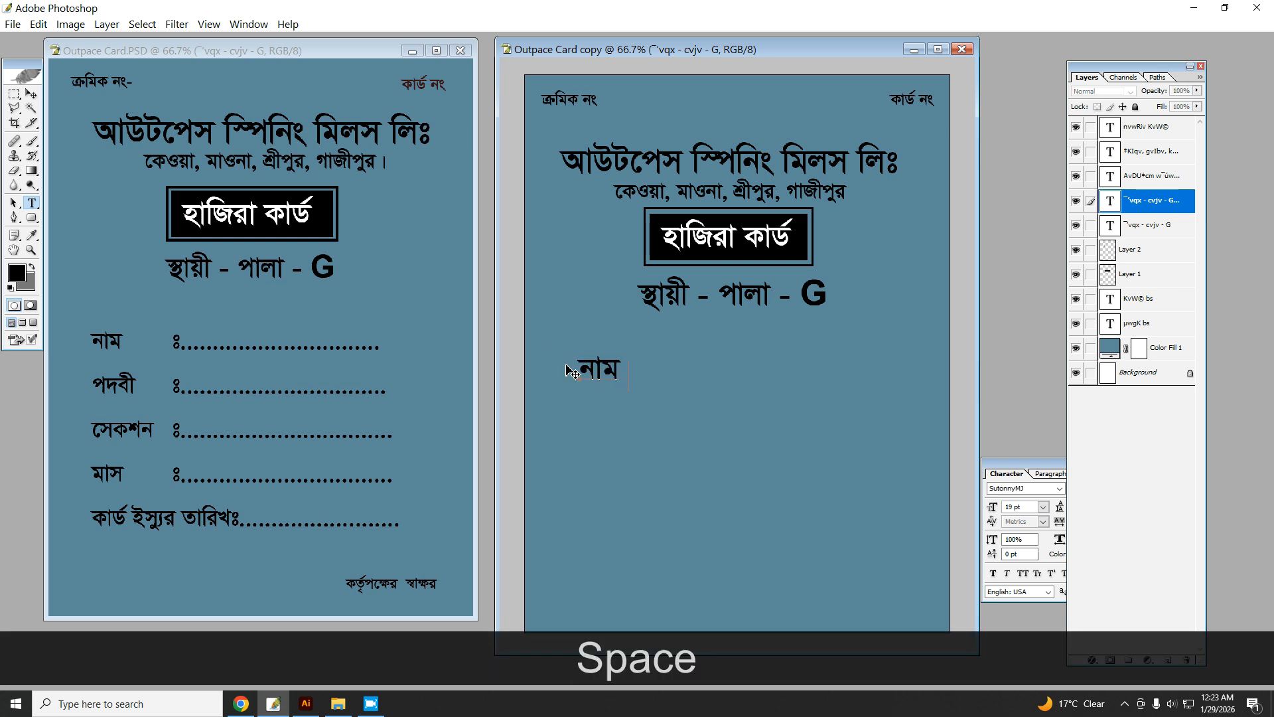
key(Tab)
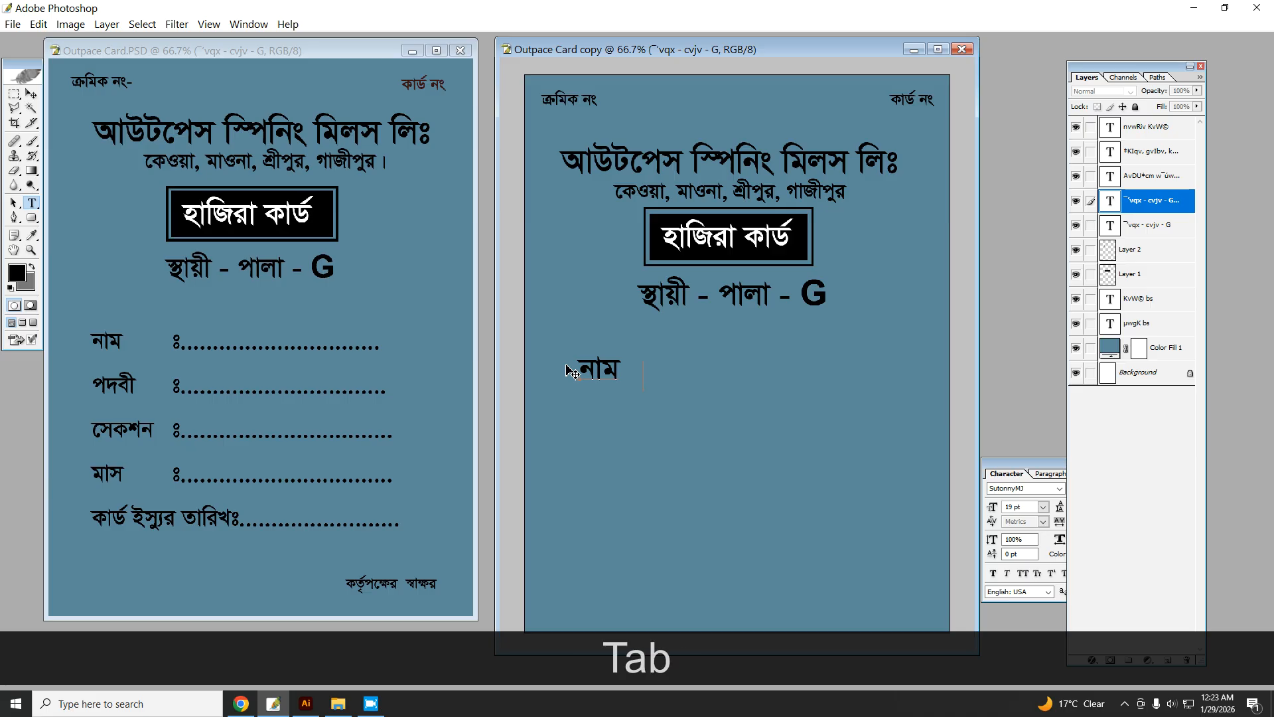
key(Tab)
key(Tab)
key(shift)
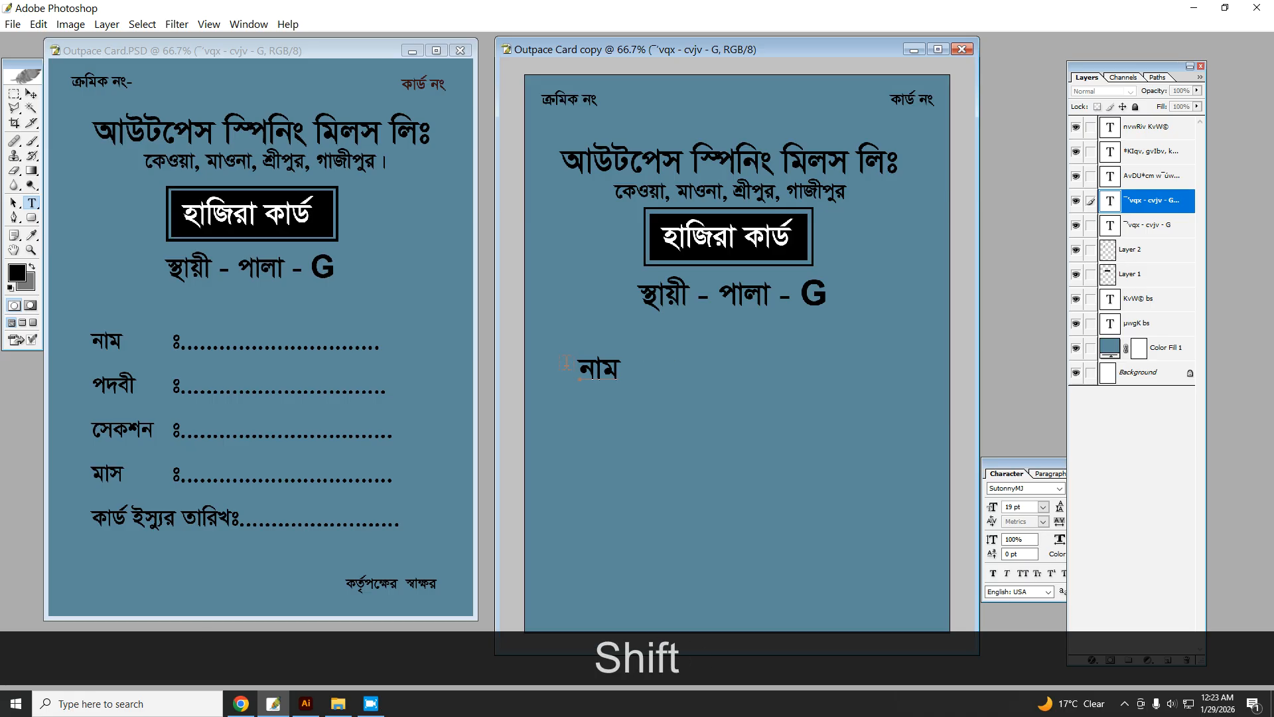
text(|)
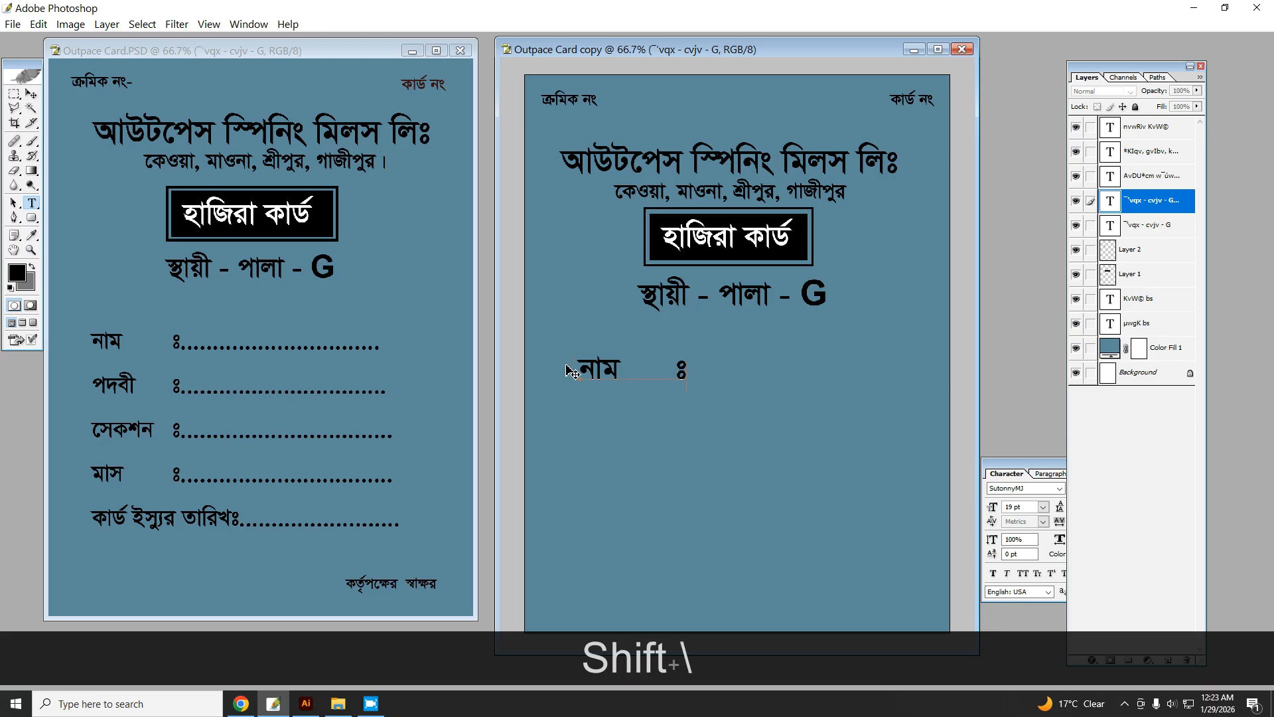
text(.....)
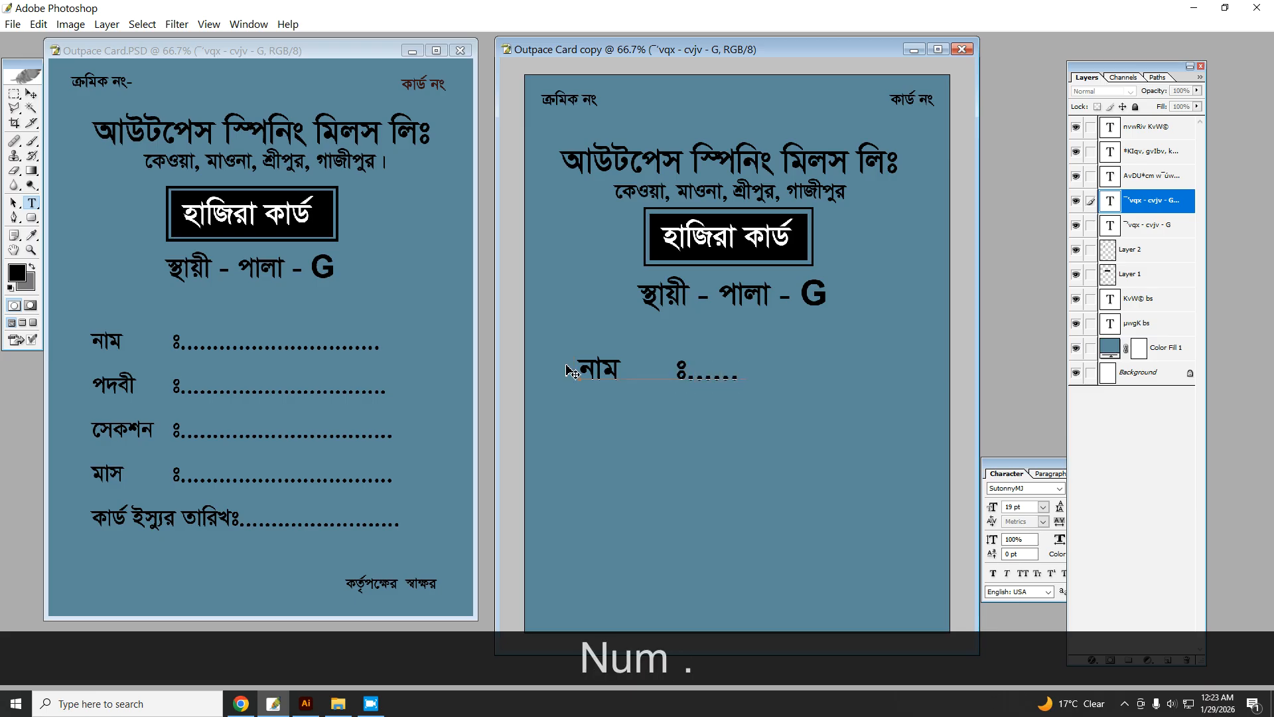
text(..)
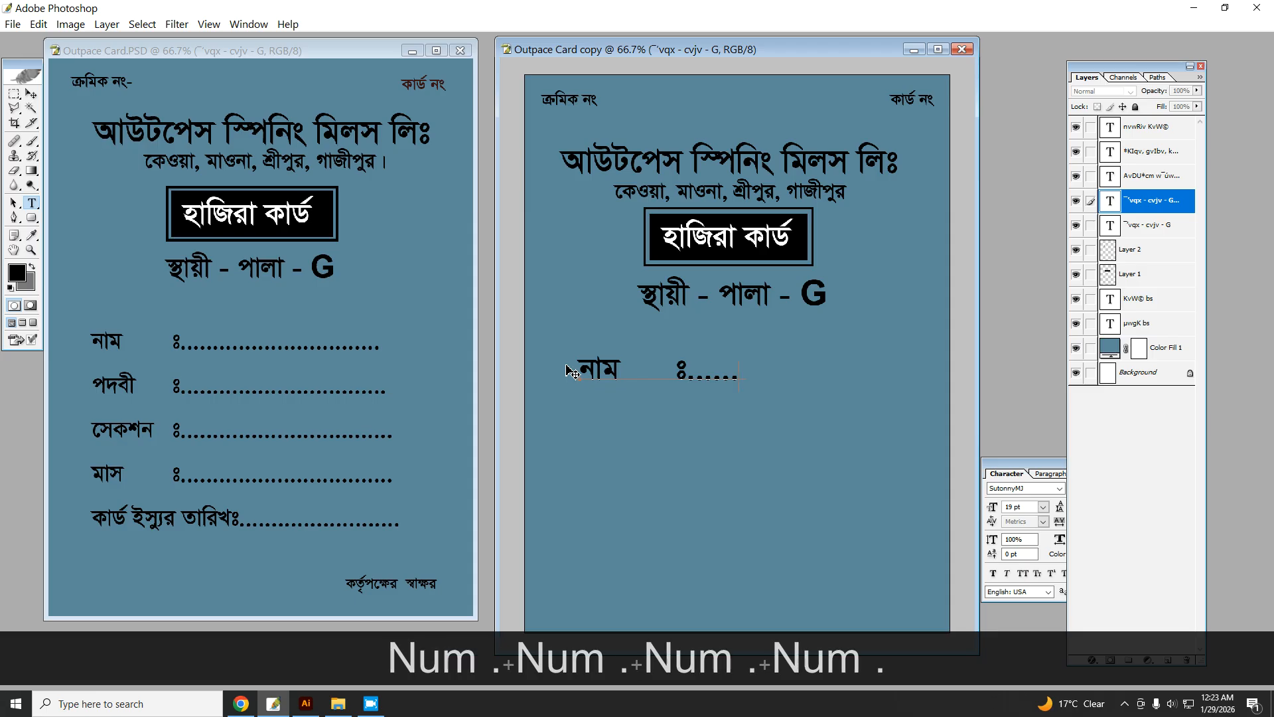
key(Return)
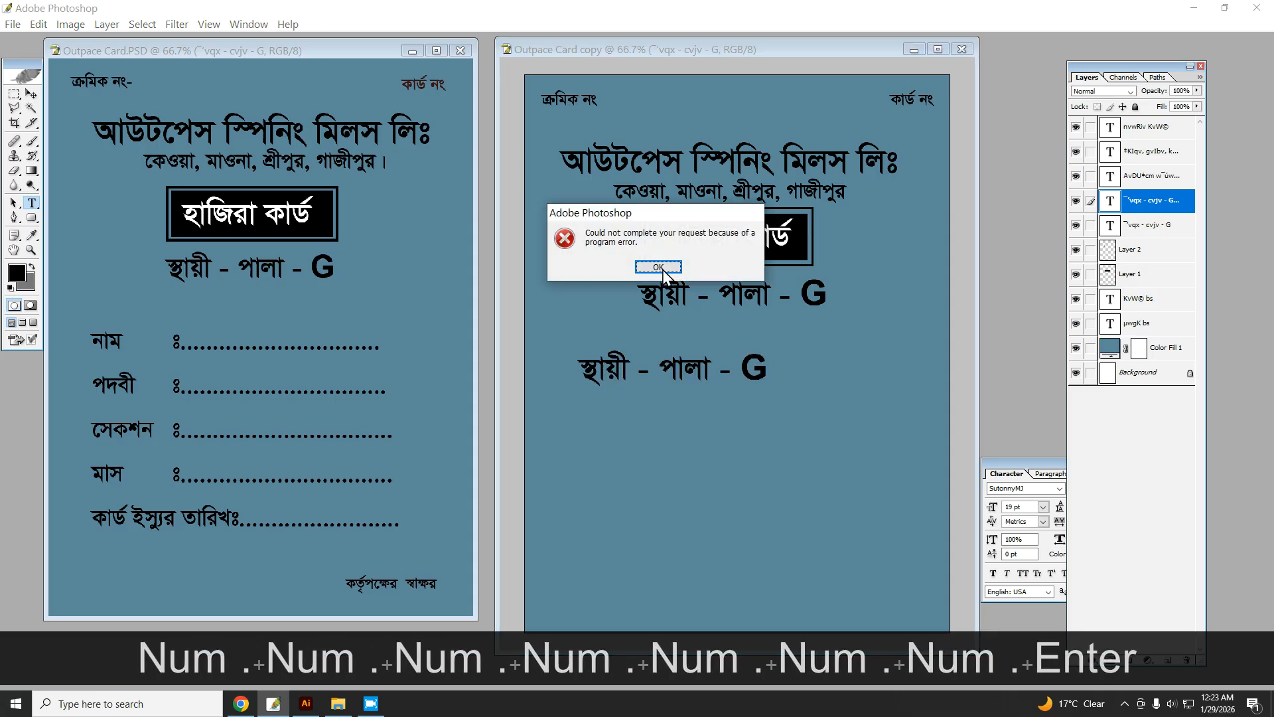
click(658, 267)
Step: Replace the duplicated line's text with "নাম", three tabs, "ঃ" and a long row of dots, and commit it
drag(661, 368, 770, 369)
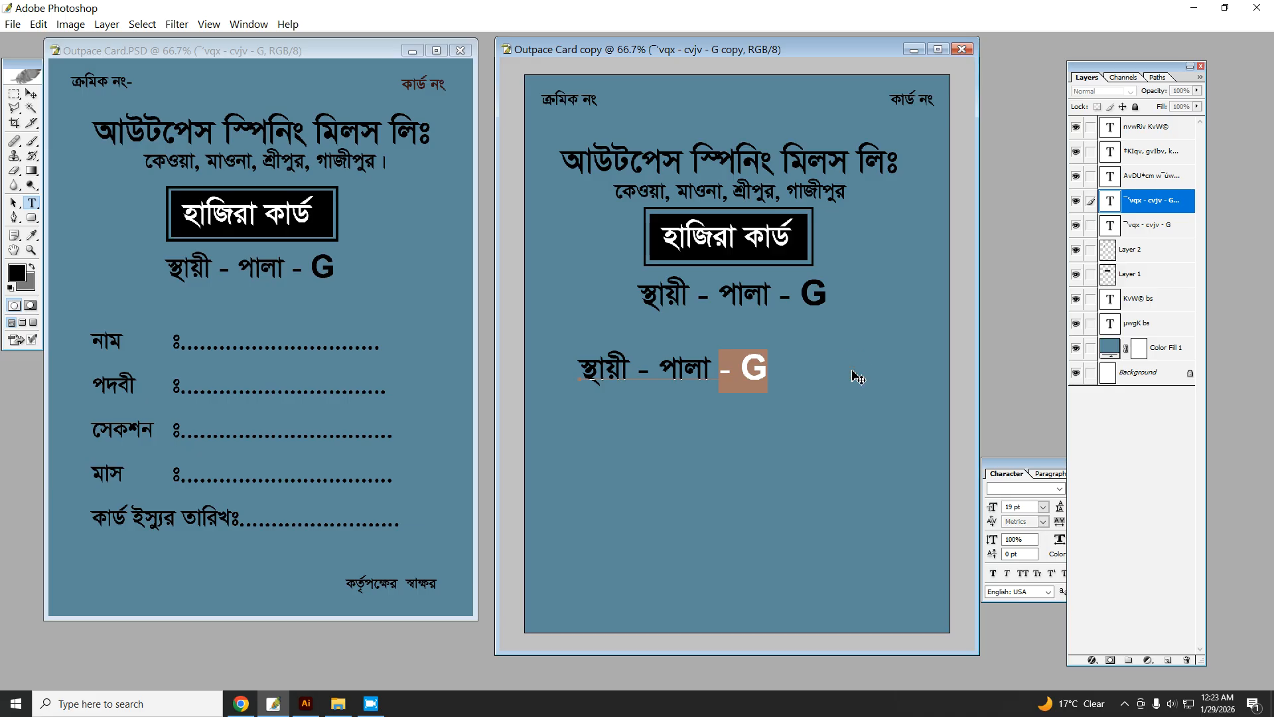
key(Delete)
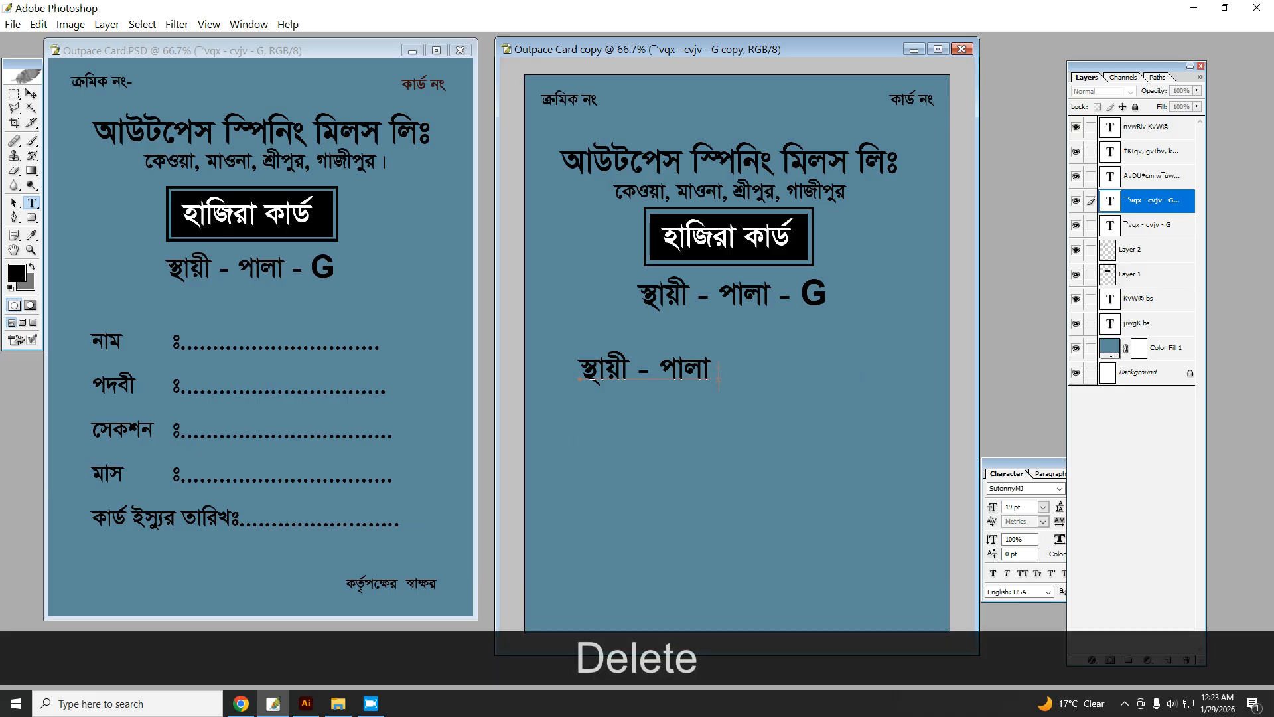
drag(718, 369, 579, 370)
key(BackSpace)
text(bfm)
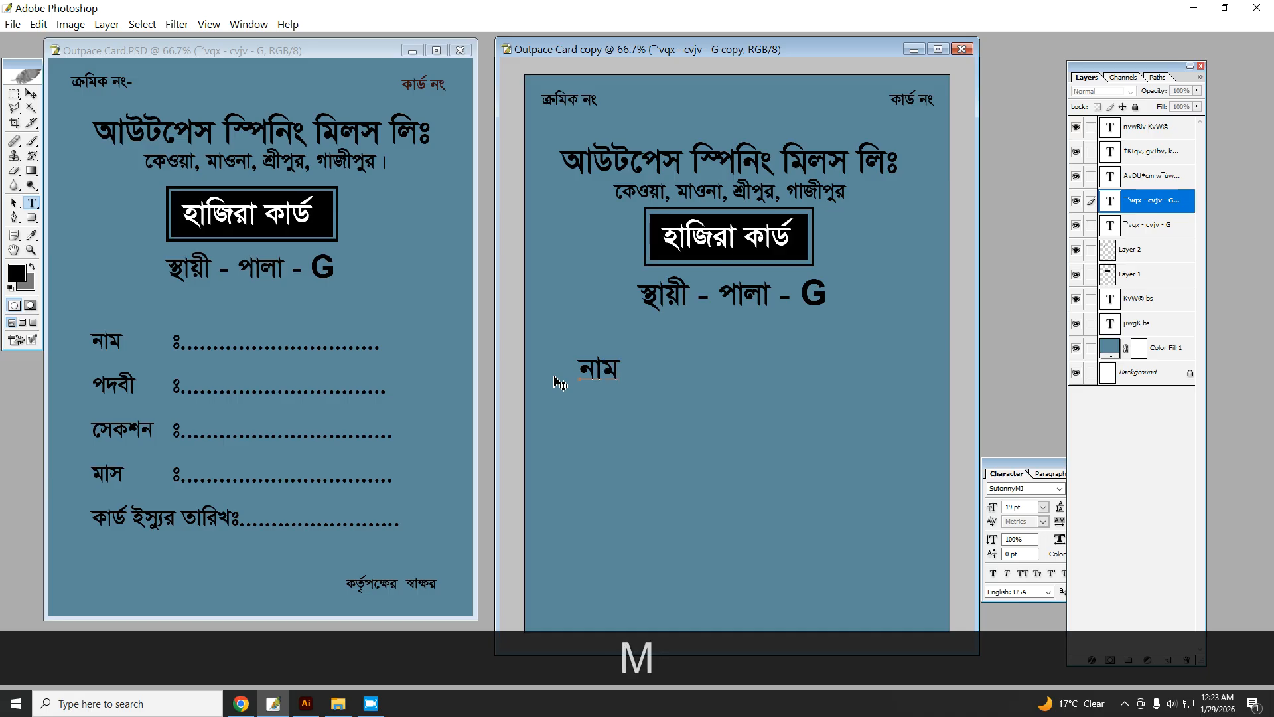
key(Tab)
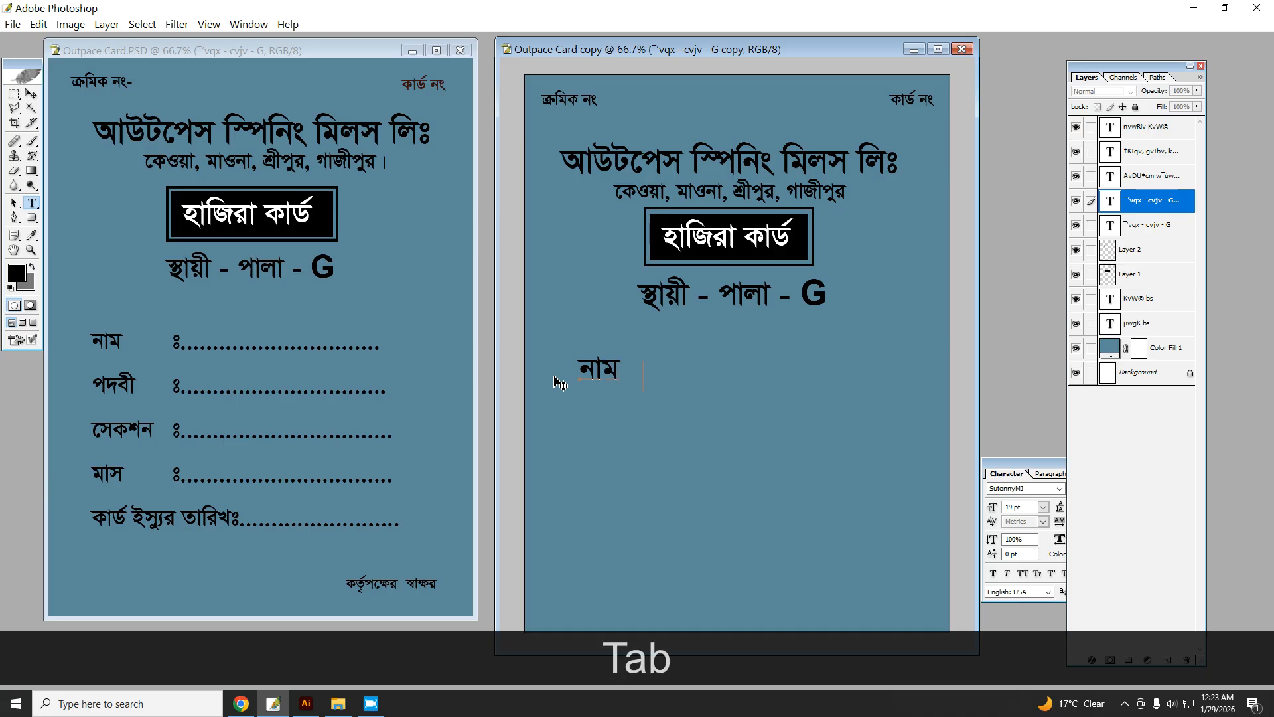
key(Tab)
key(Tab)
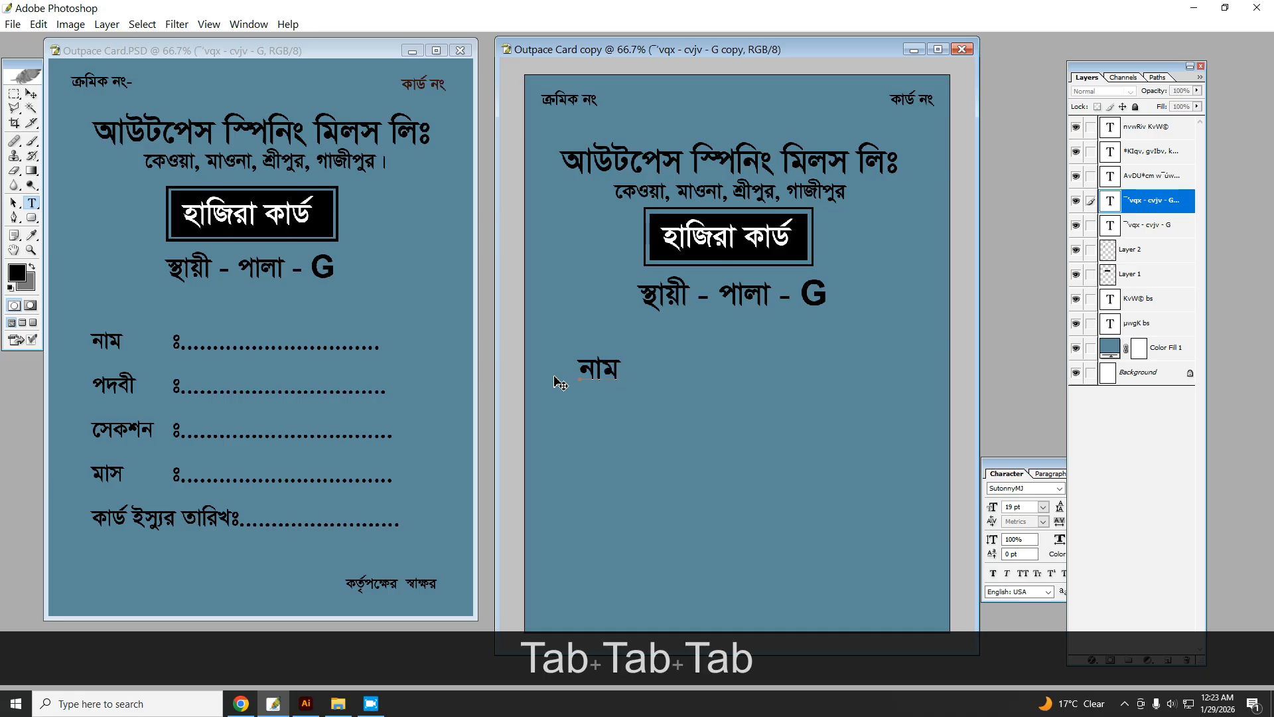
text(|)
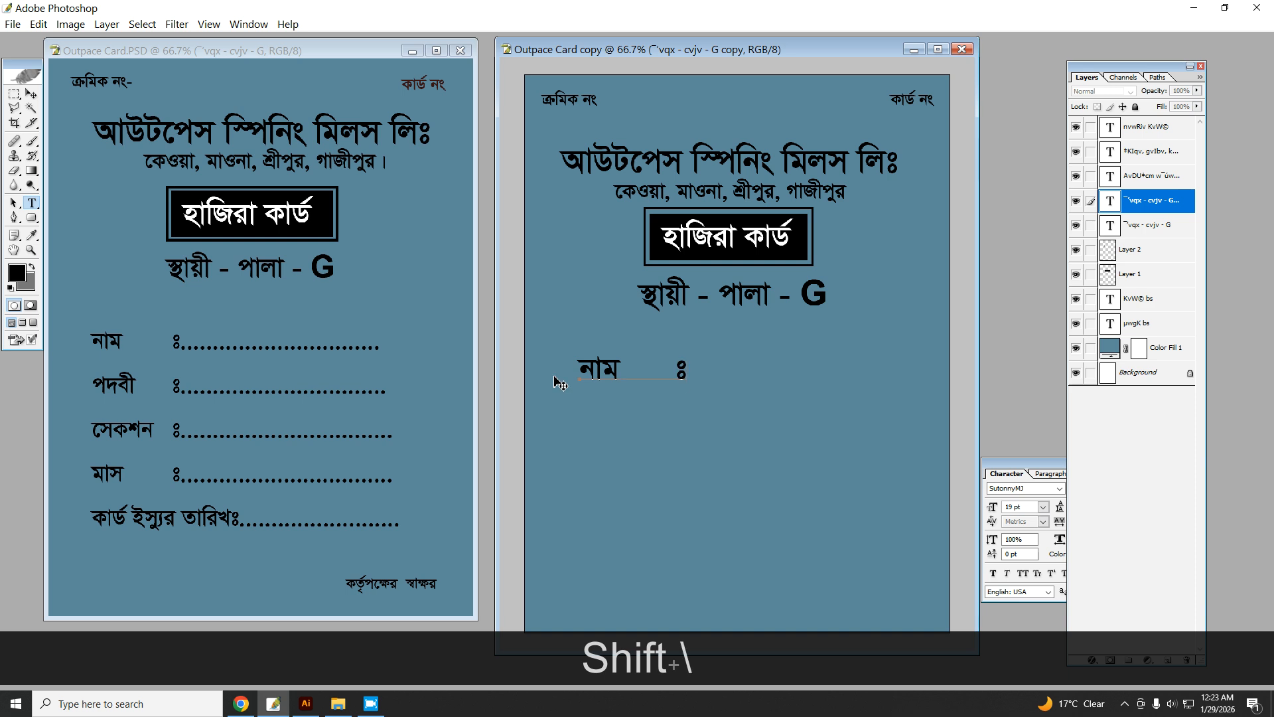
text(............)
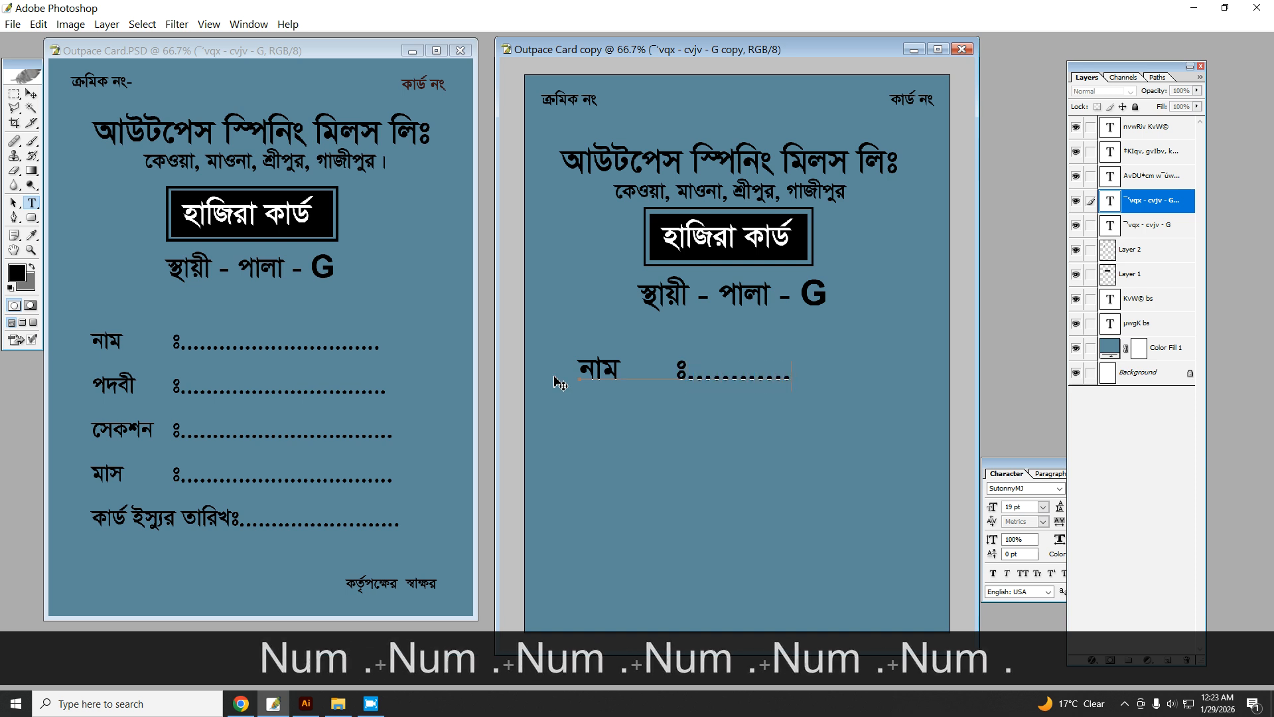
text(.........)
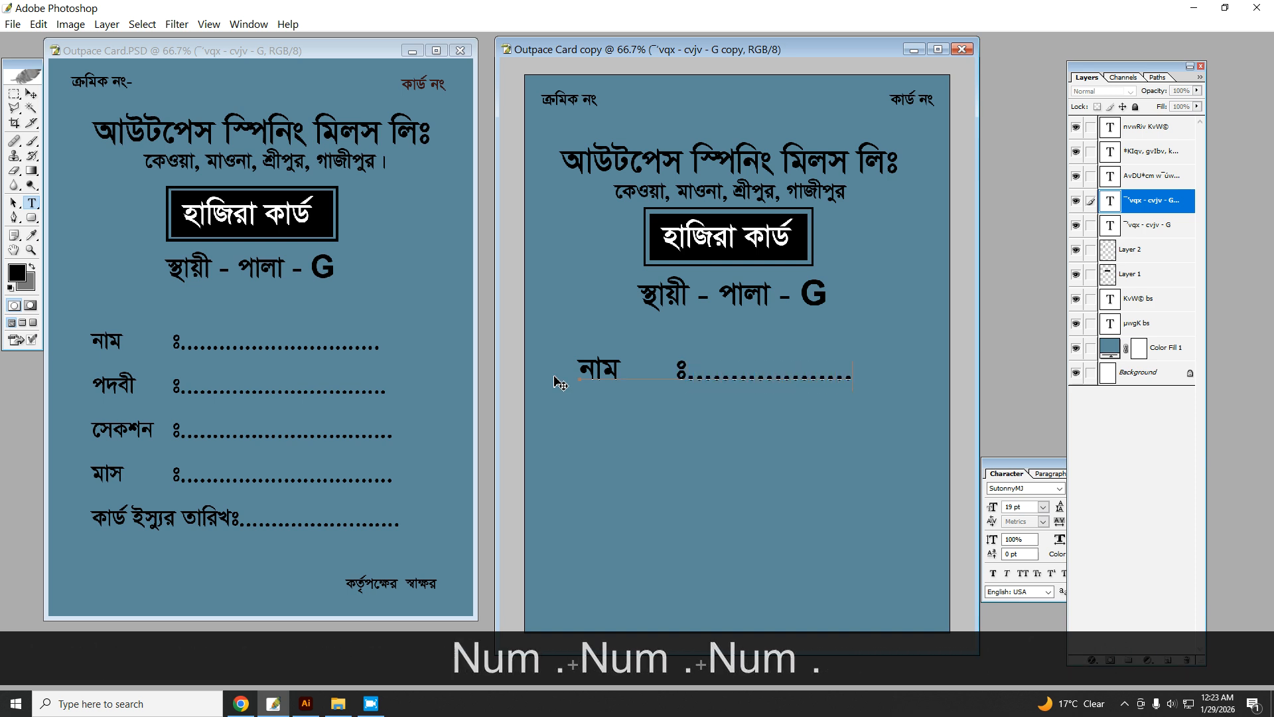
key(KP_Enter)
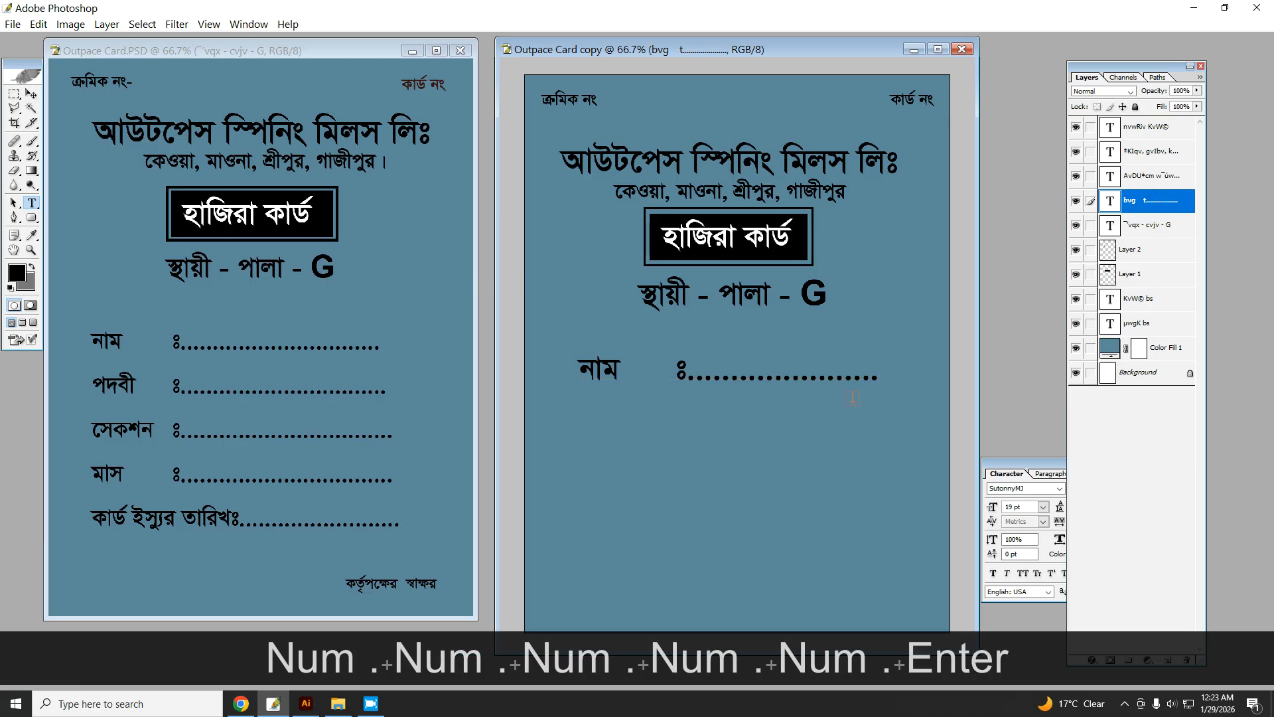
Step: Add a second line to the field text reading "পদবী", three tabs, "ঃ" and a long row of dots, and commit it
click(875, 382)
key(Return)
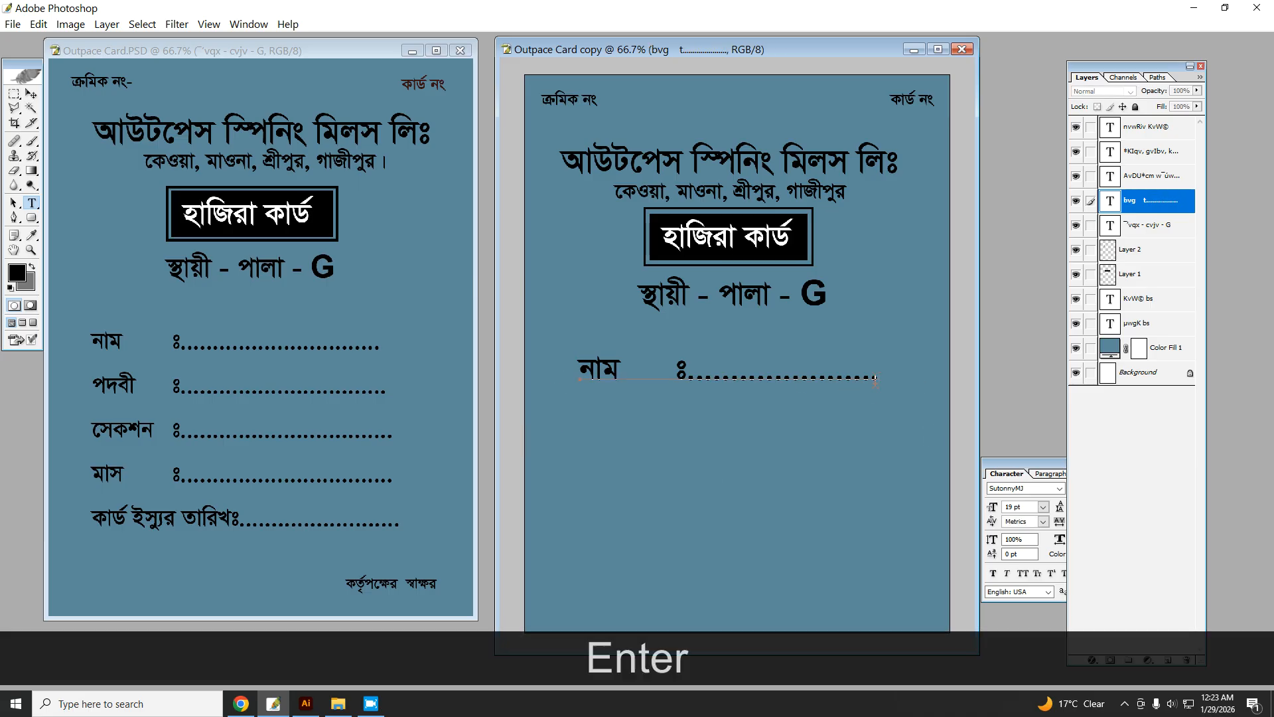
text(r)
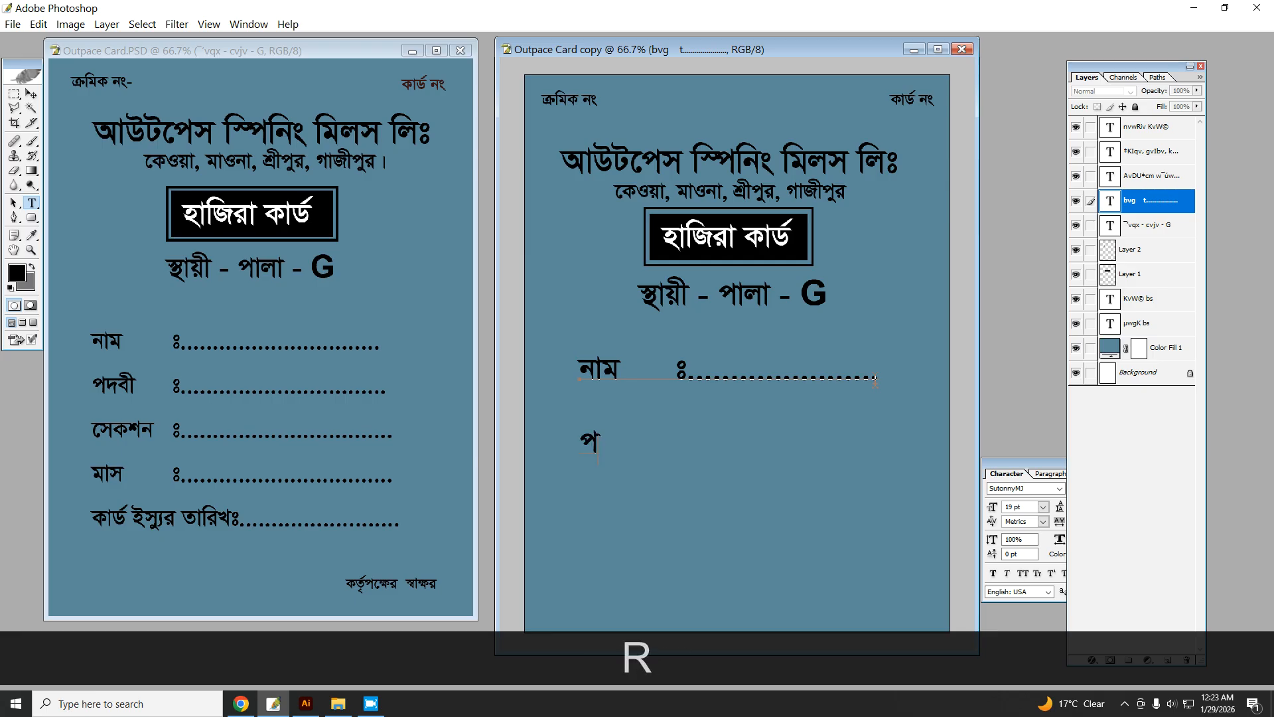
text(lhD)
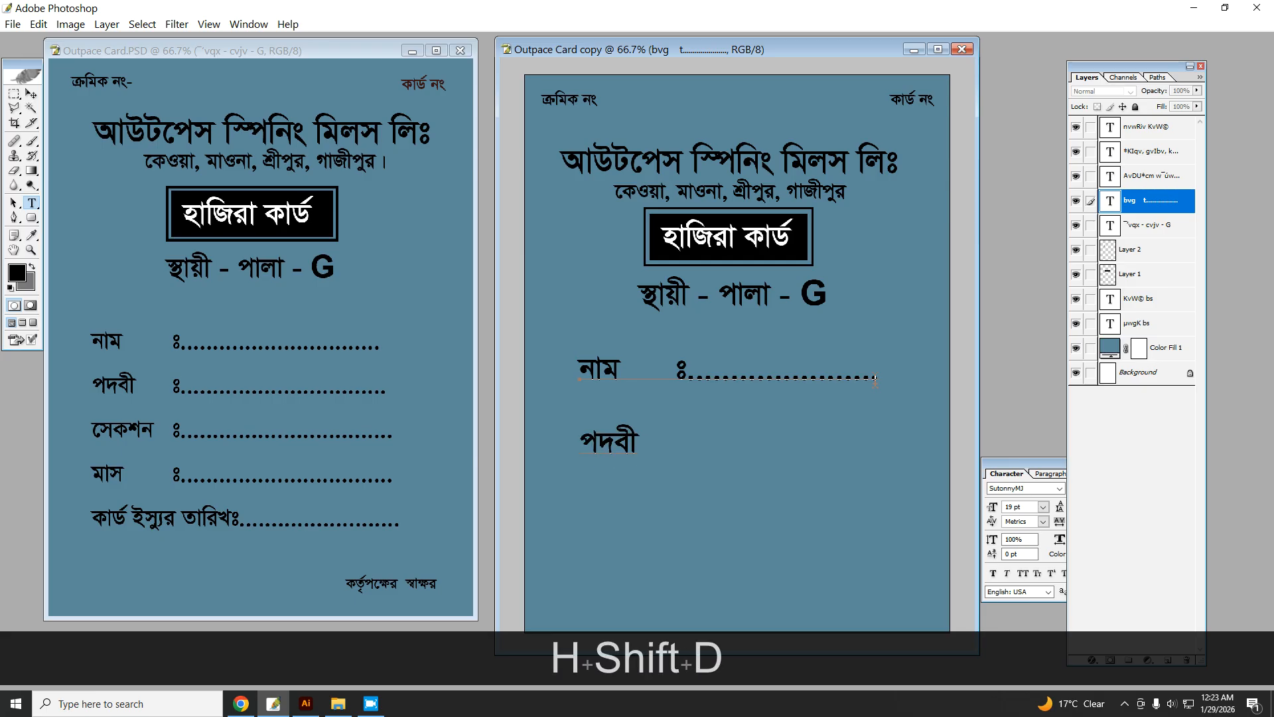
key(Tab)
key(Tab)
key(Tab)
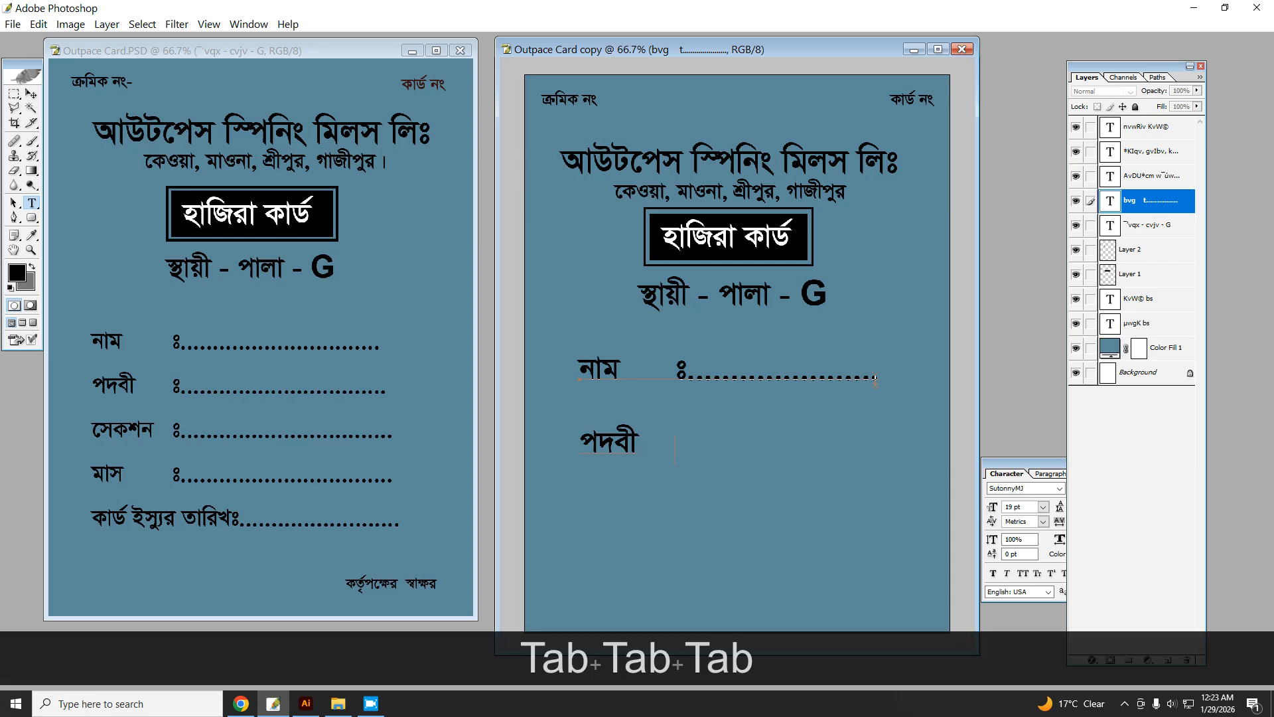
text(|)
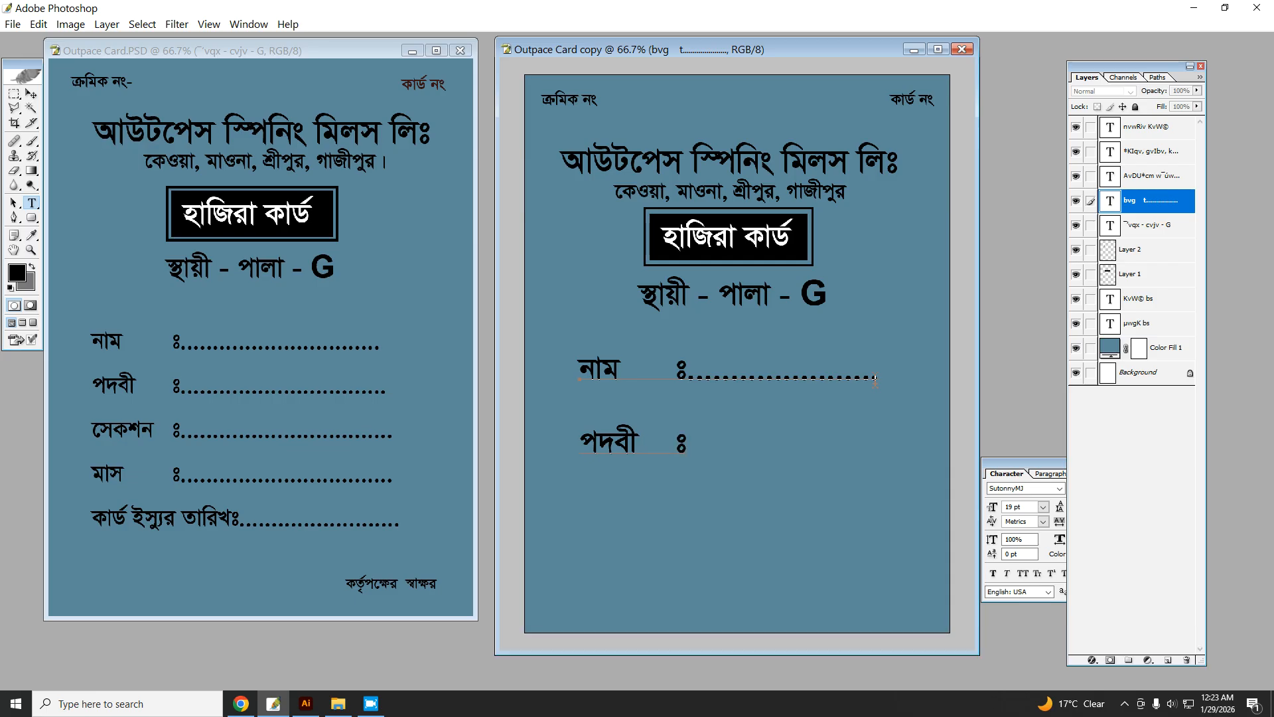
text(......................)
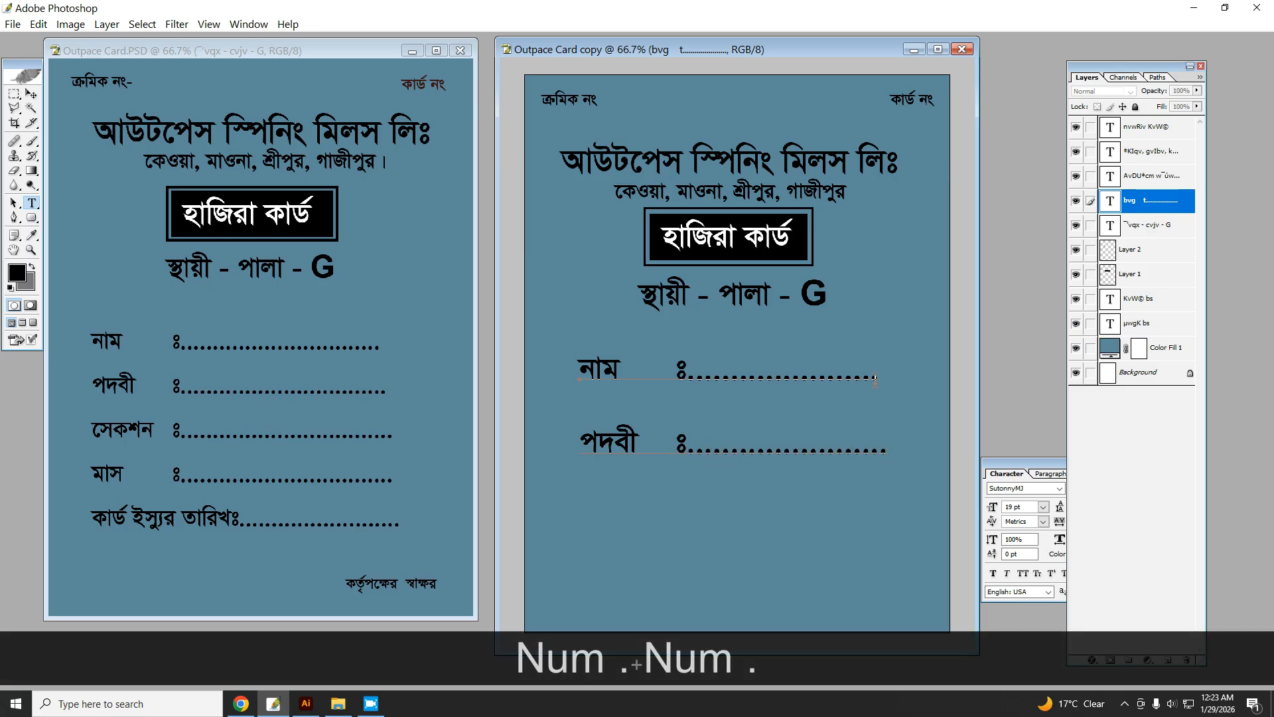
key(KP_Enter)
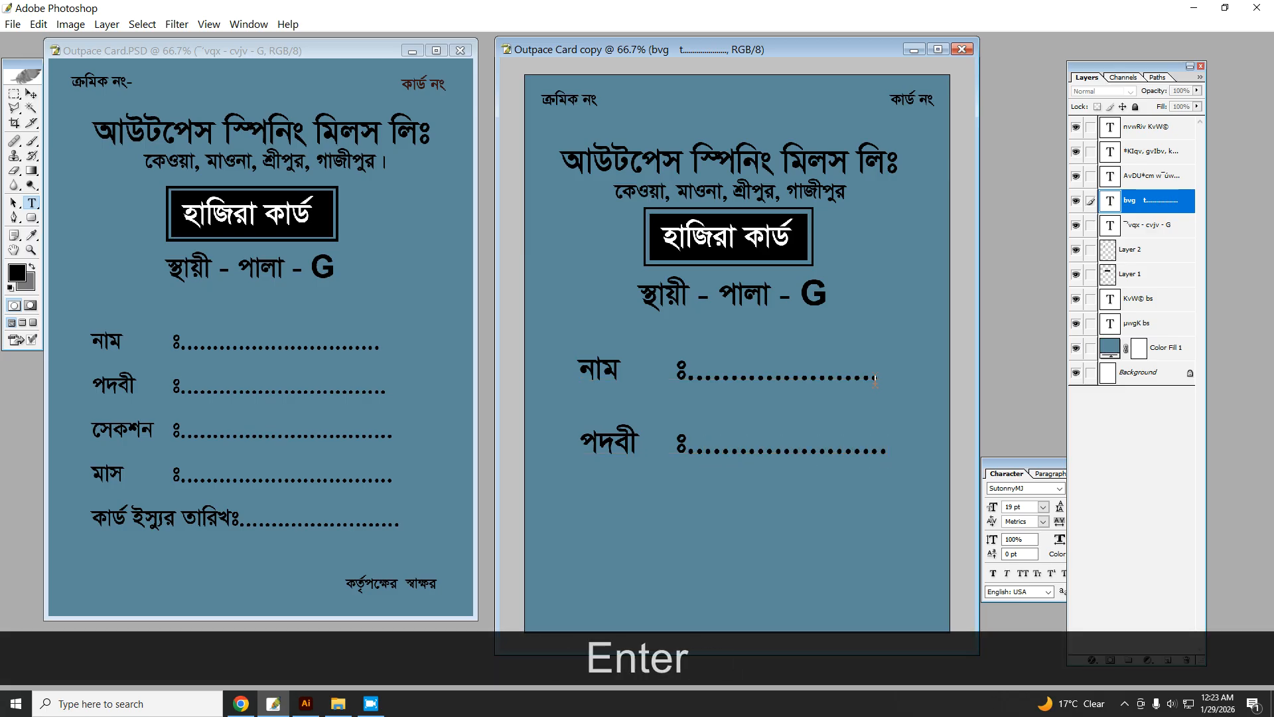
Step: Add a third field line below "পদবী" reading "সেকশন", one tab, "ঃ" and a long row of dots
click(884, 454)
key(Return)
text(cnjMb)
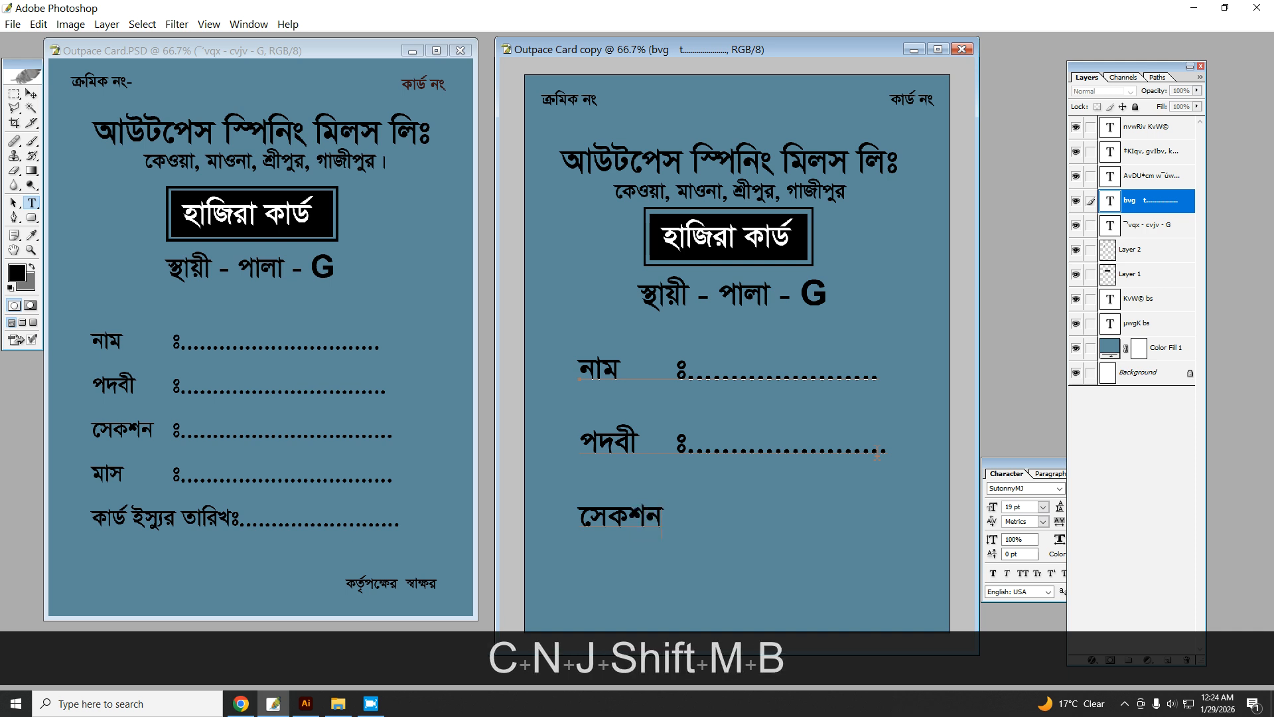
key(Tab)
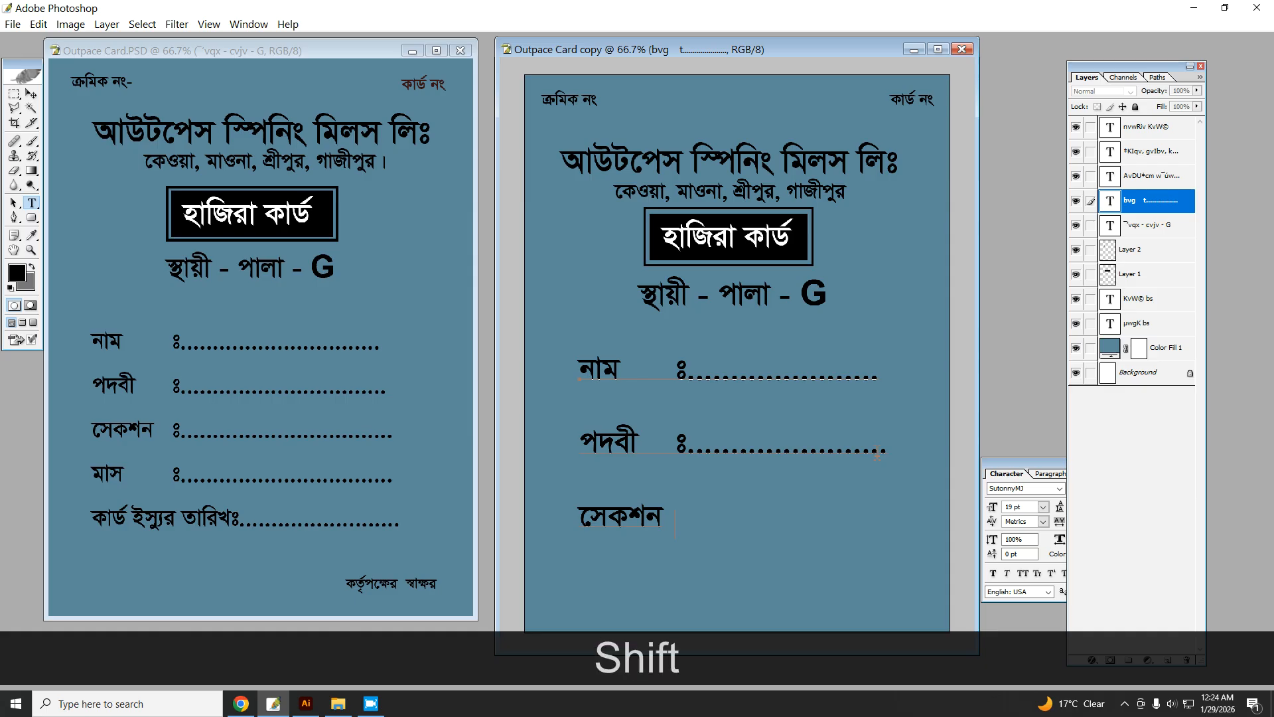
text(|)
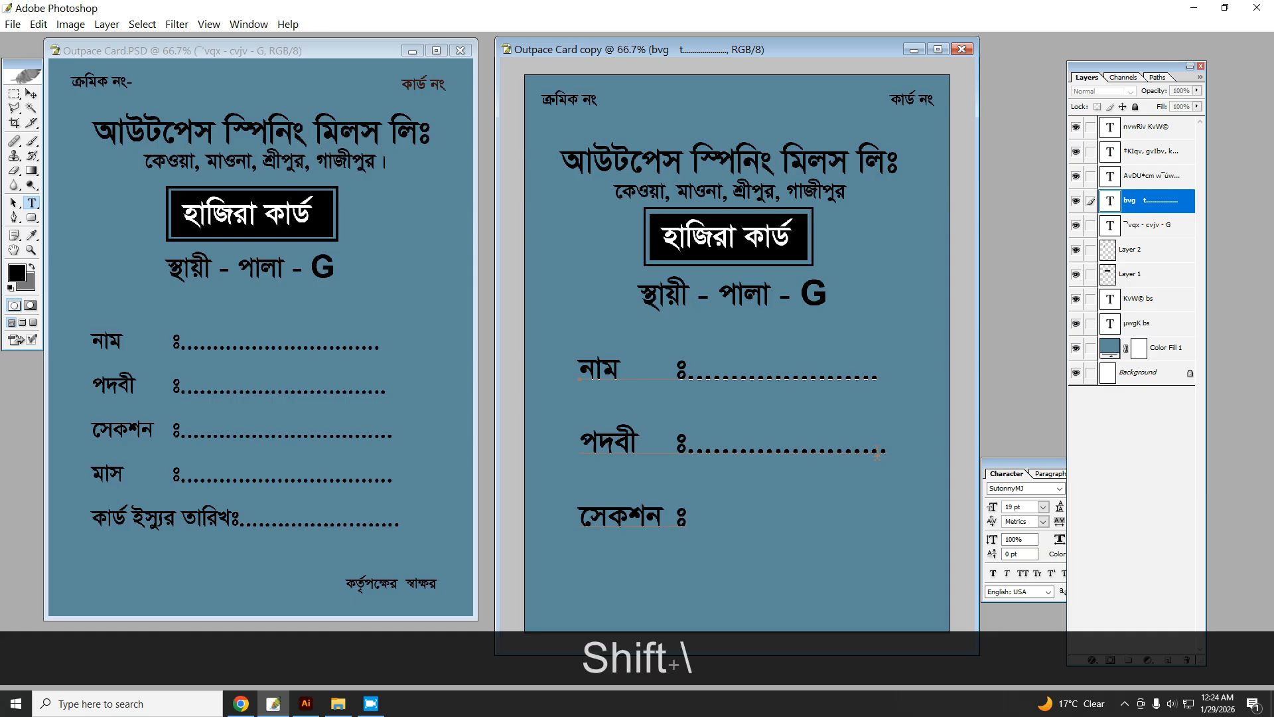
text(.)
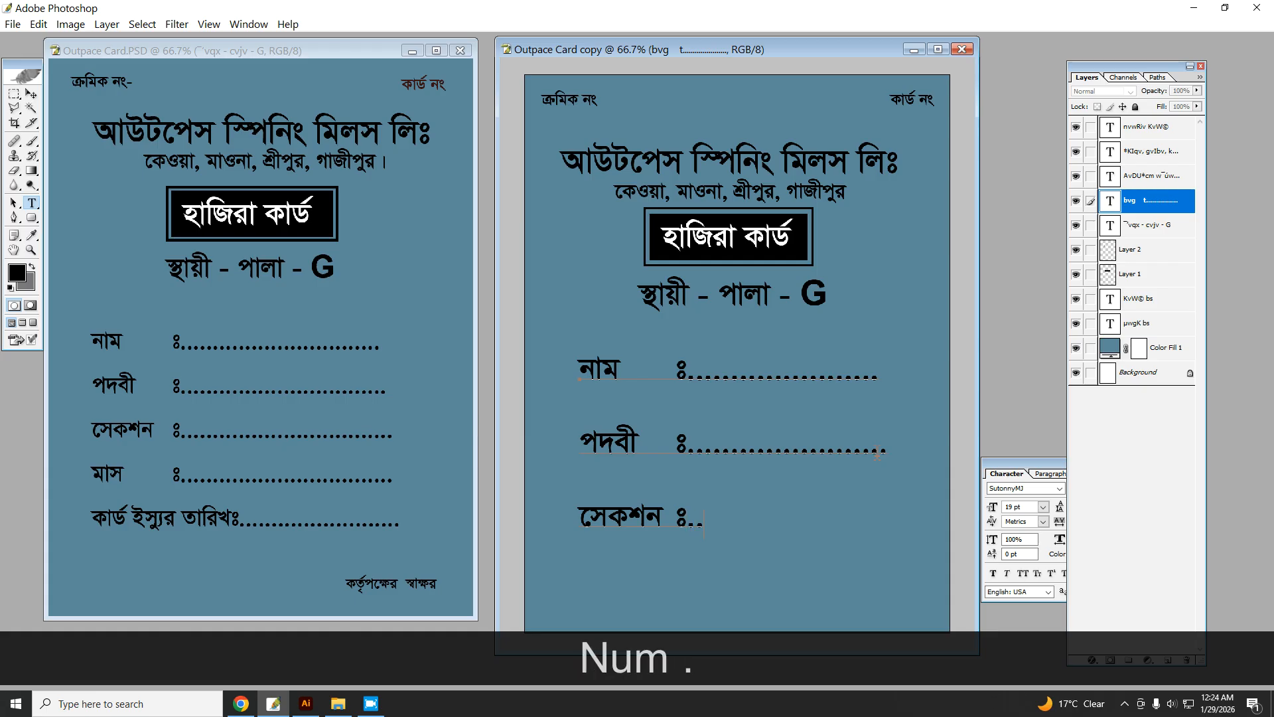
text(.....)
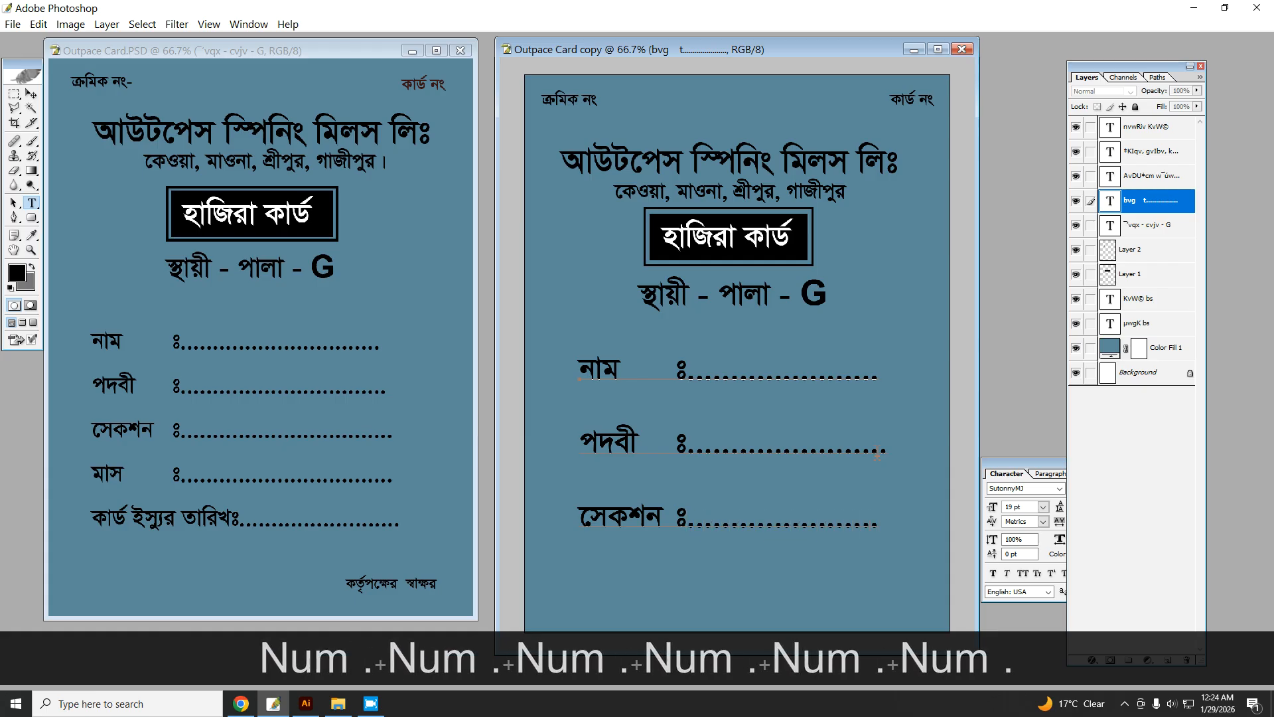
text(..)
Step: Add a fourth field line reading "মাস", four tabs, "ঃ" and a long row of dots, and commit the text
key(Return)
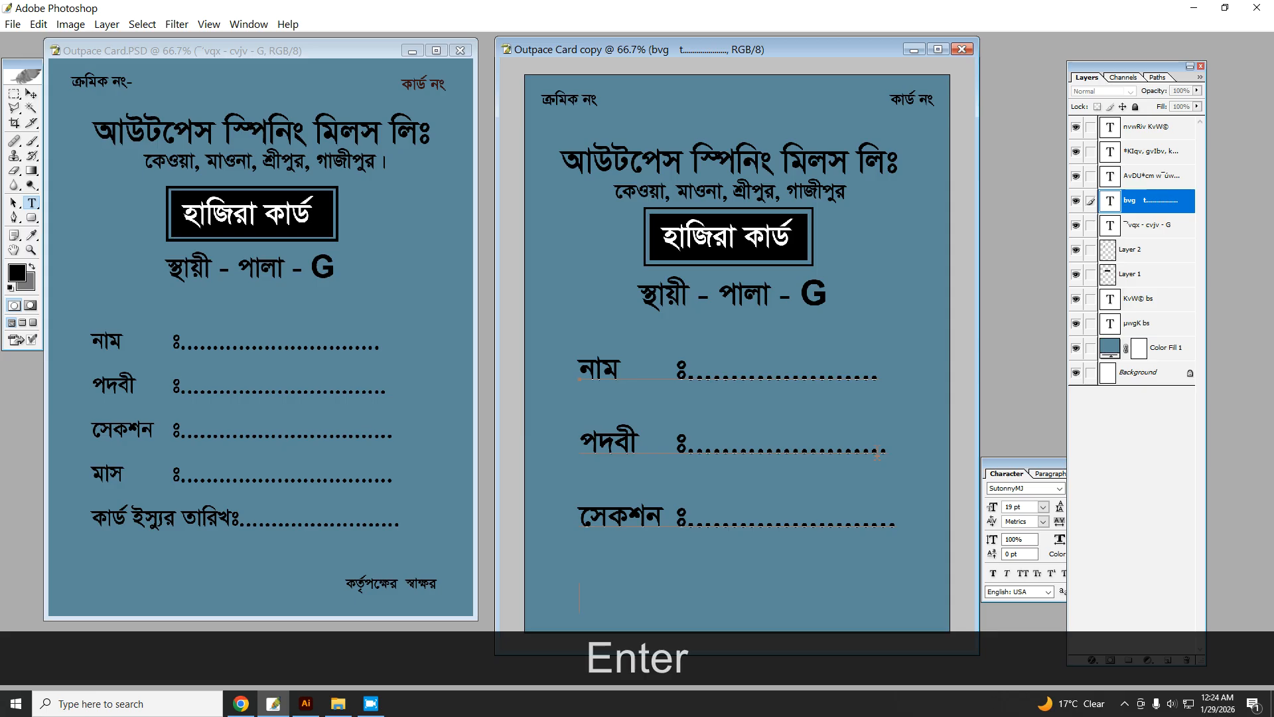
text(mfn)
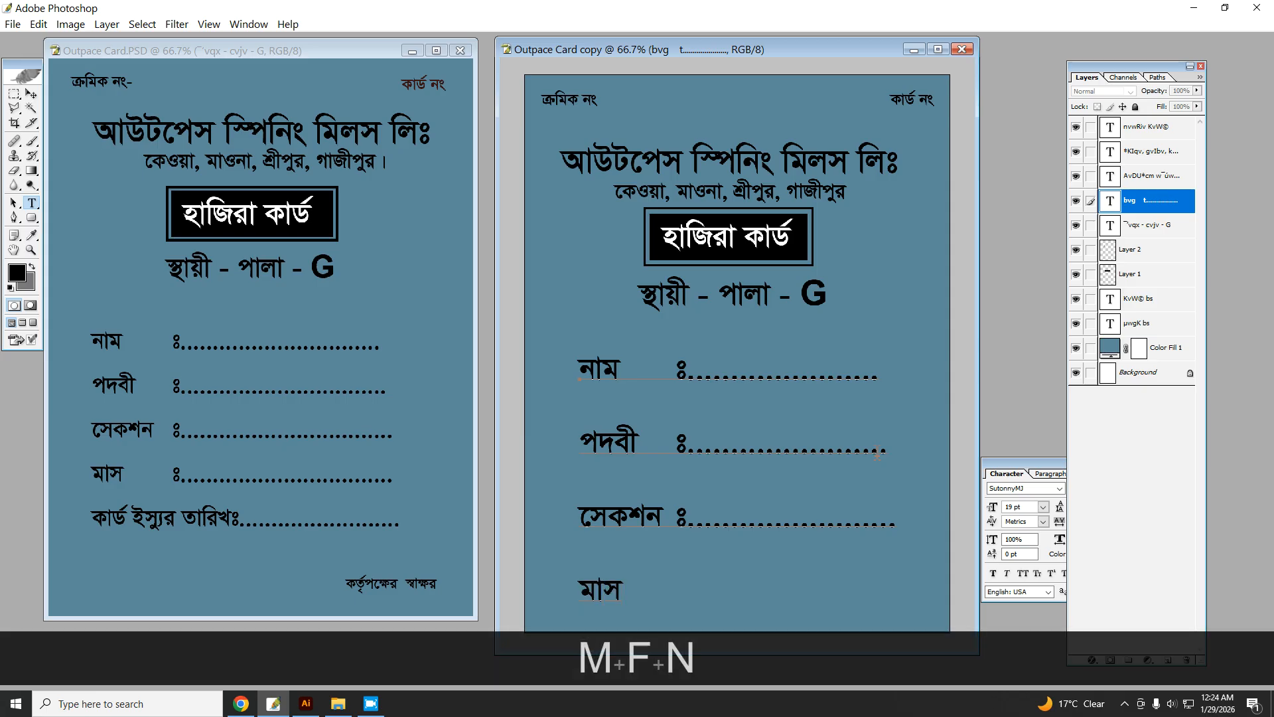
key(Tab)
key(Tab)
key(Tab)
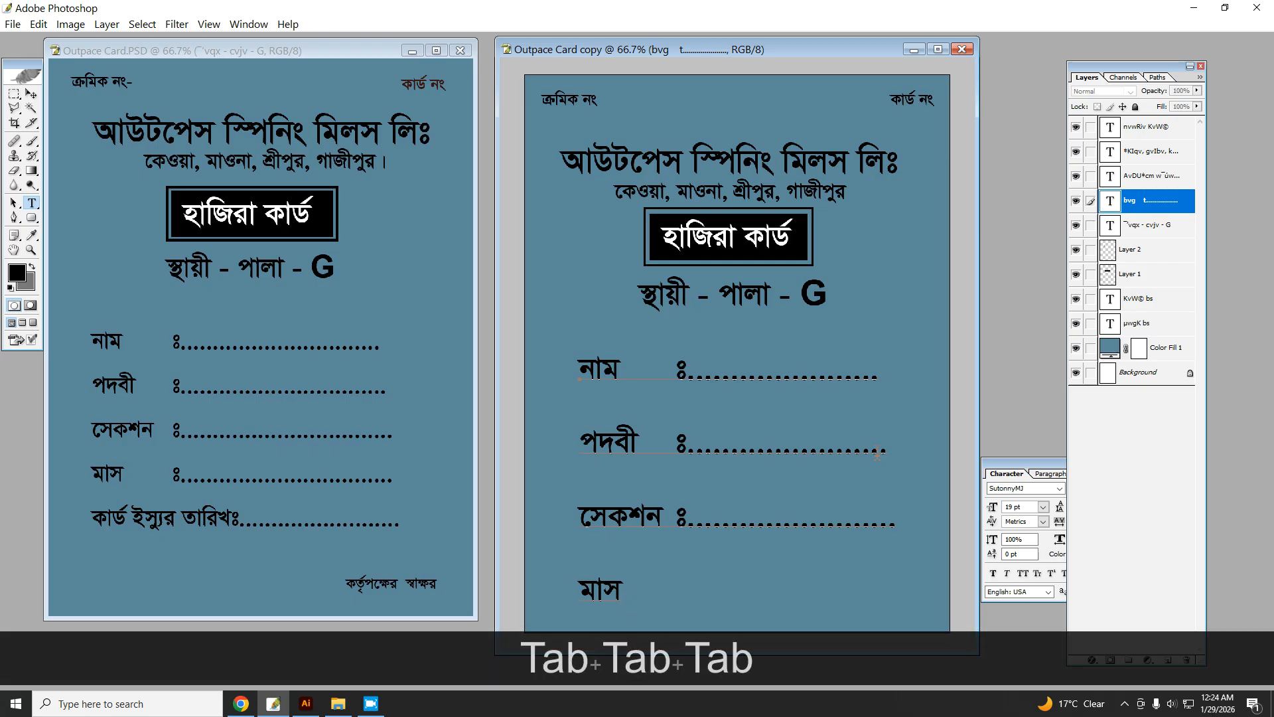
key(Tab)
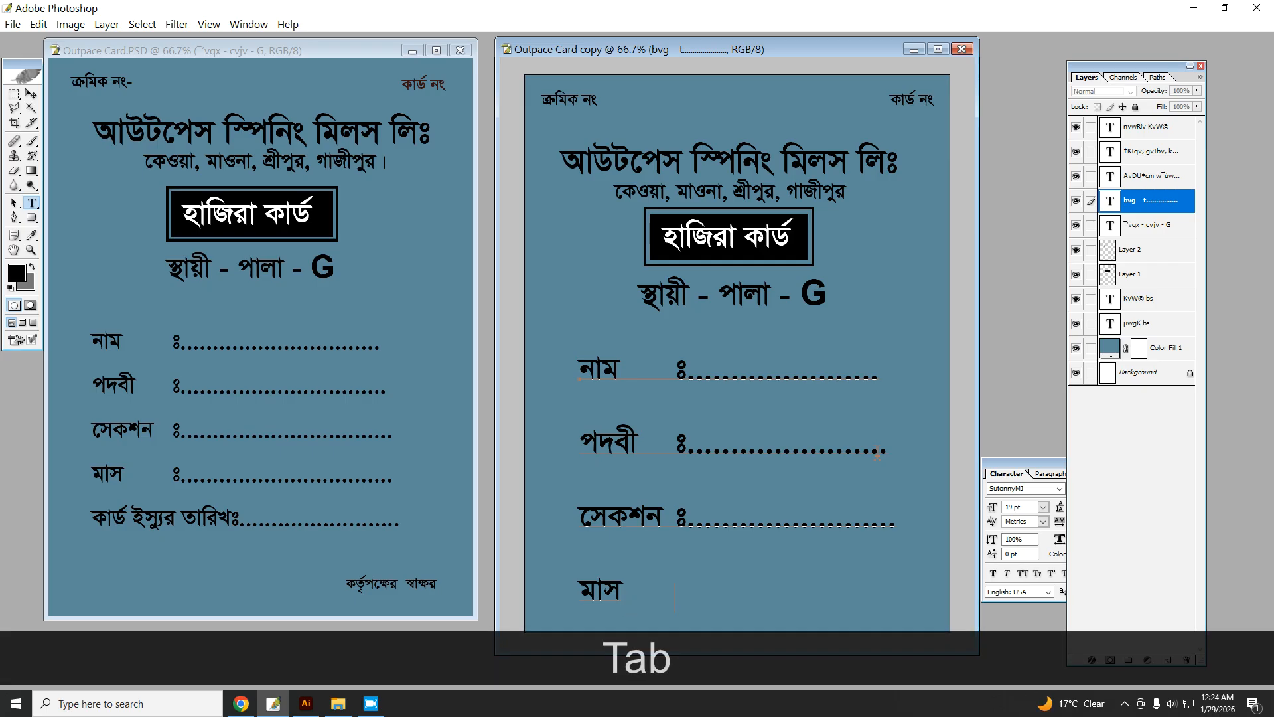
text(|)
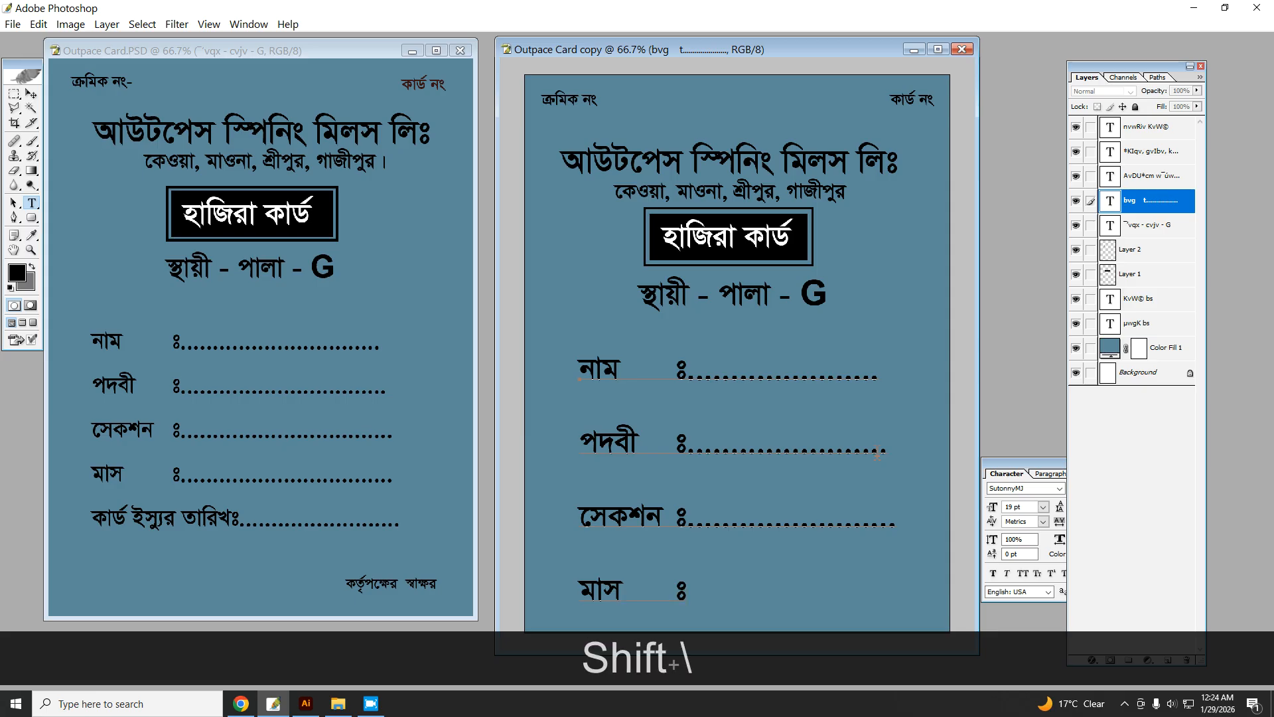
text(.......)
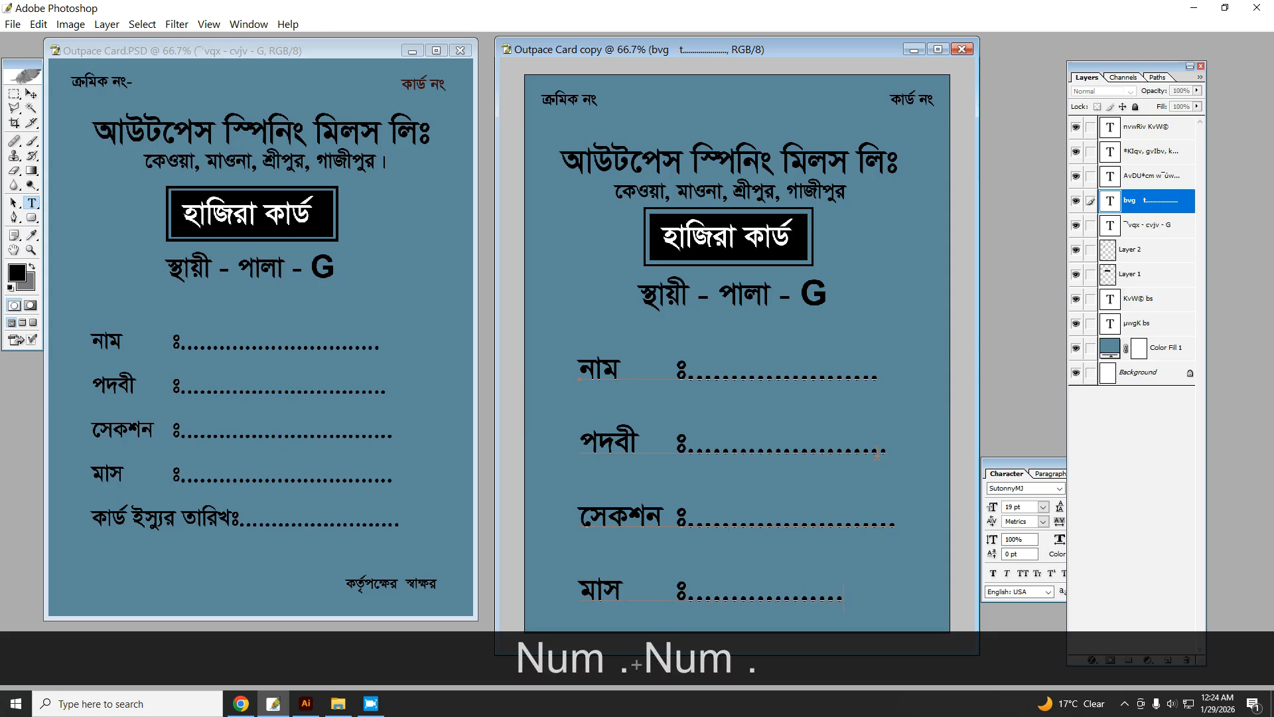
text(........)
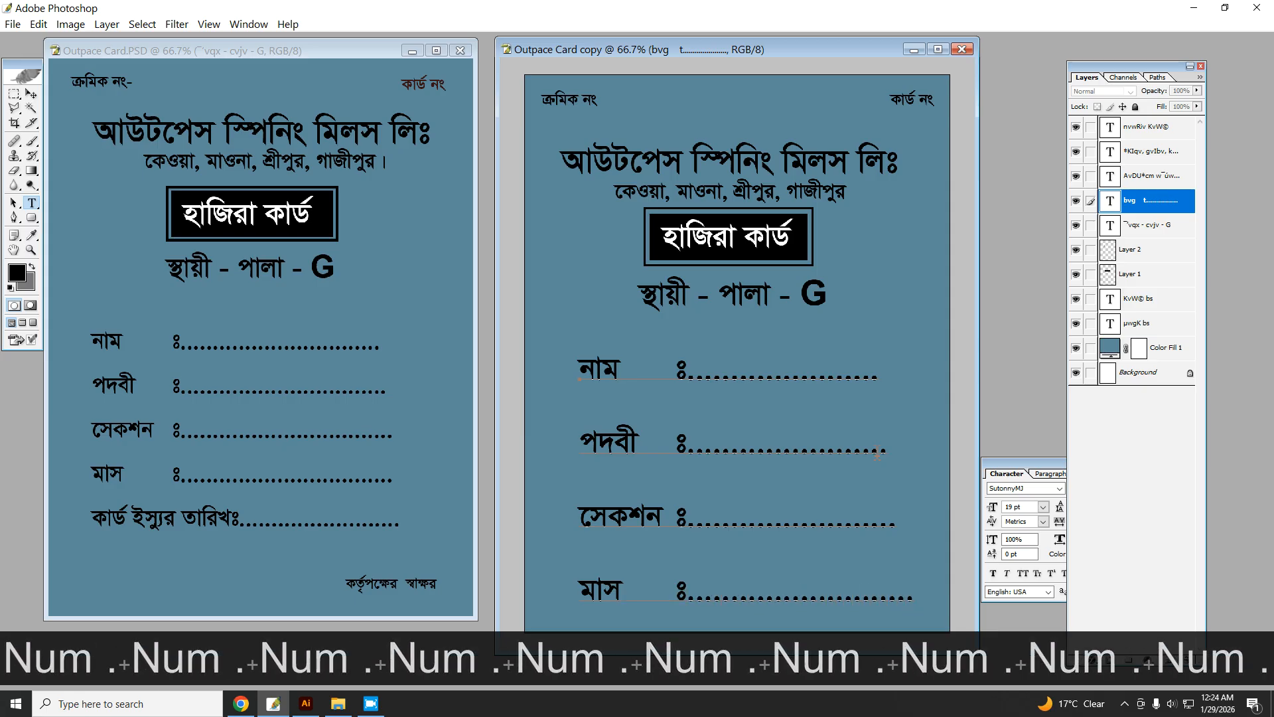
key(Return)
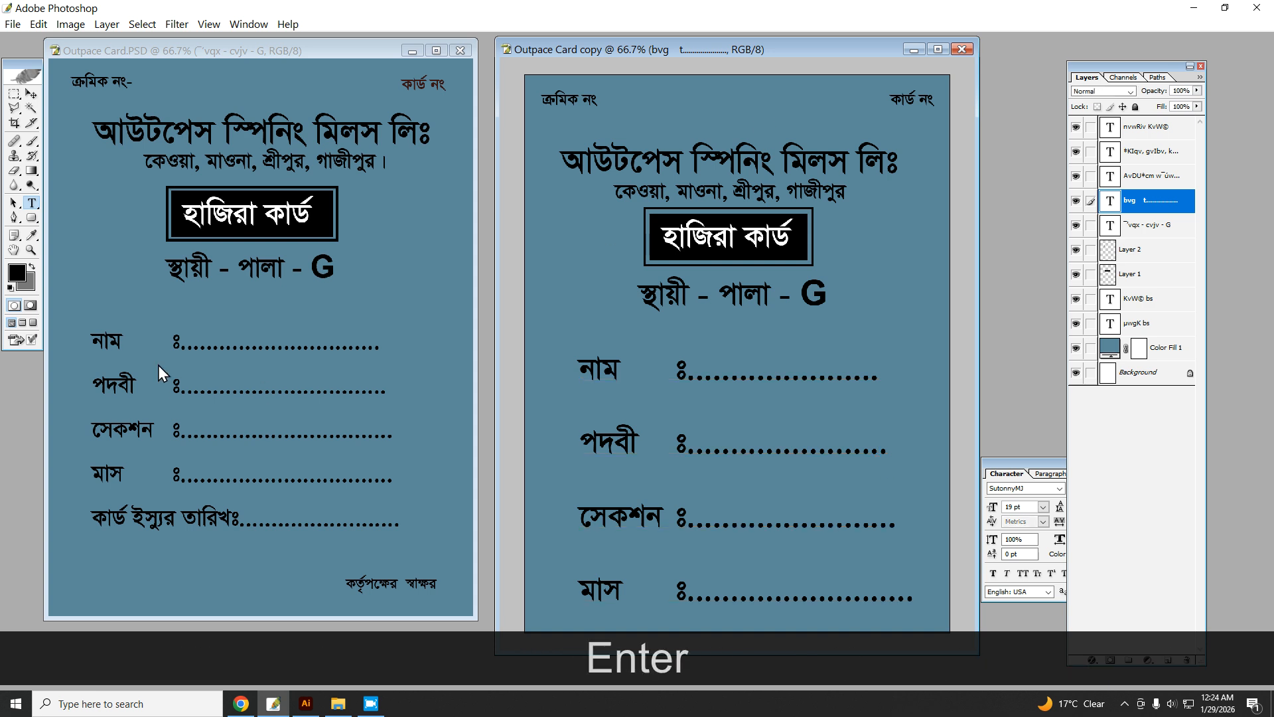
Step: Check the original card's field text, then set the copy's field text layer to a font size of 14 pt
click(193, 341)
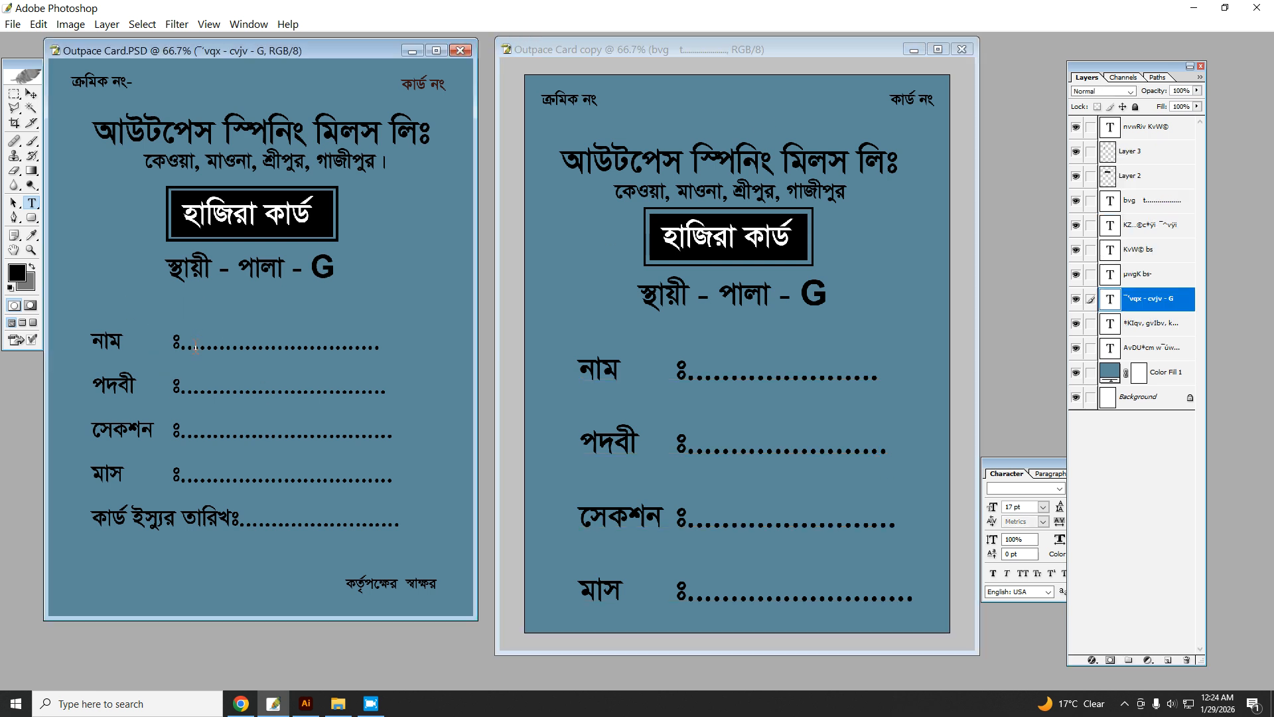
click(31, 94)
click(693, 370)
right_click(688, 373)
click(693, 381)
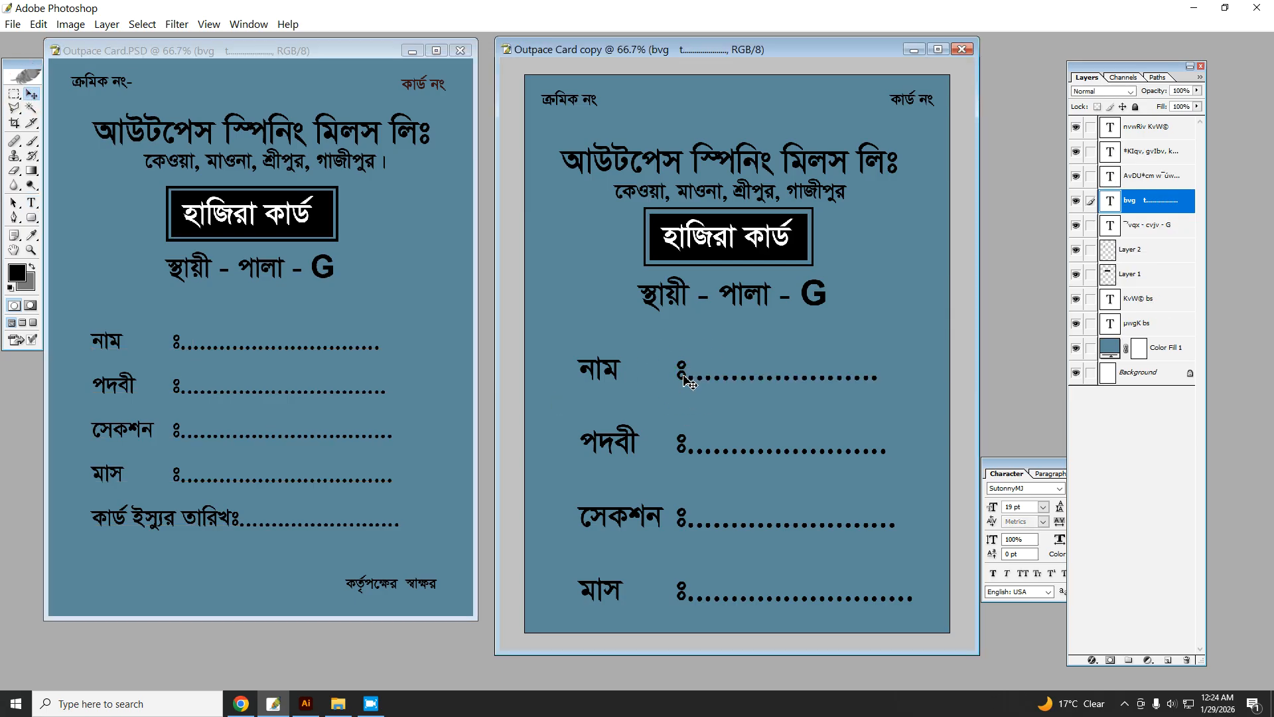
click(1022, 506)
text(147)
key(Return)
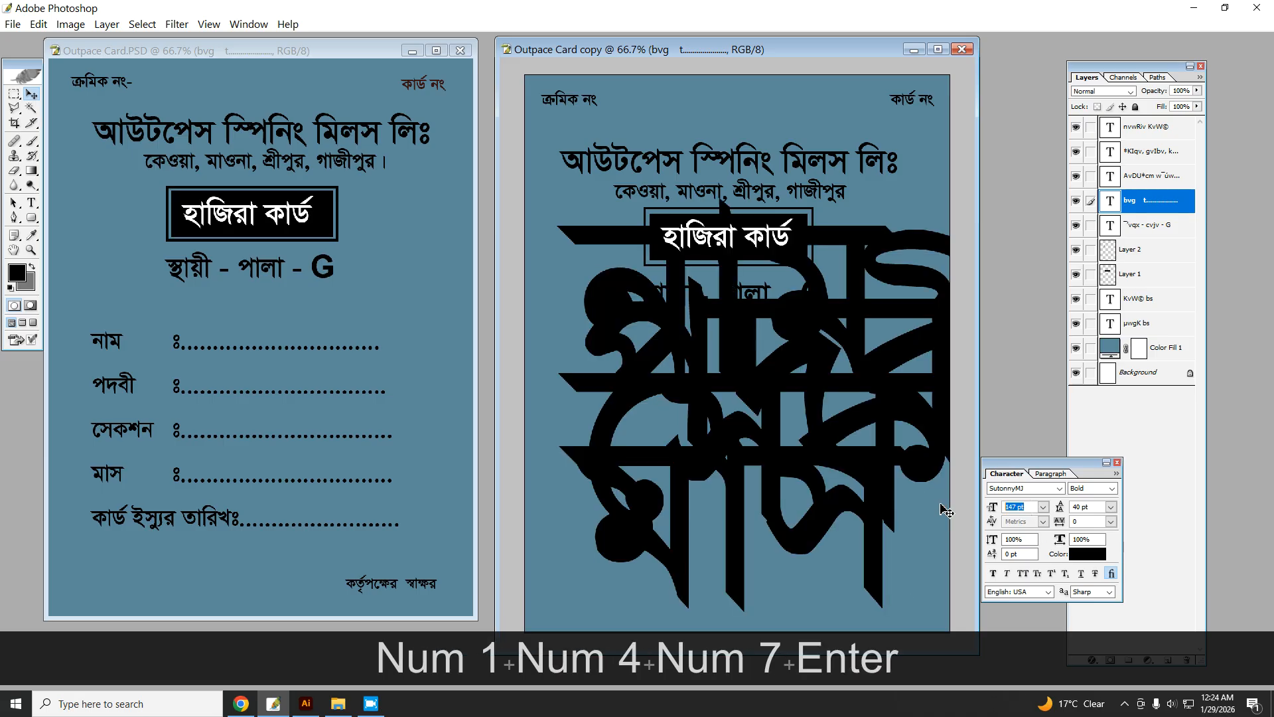
text(14)
key(Return)
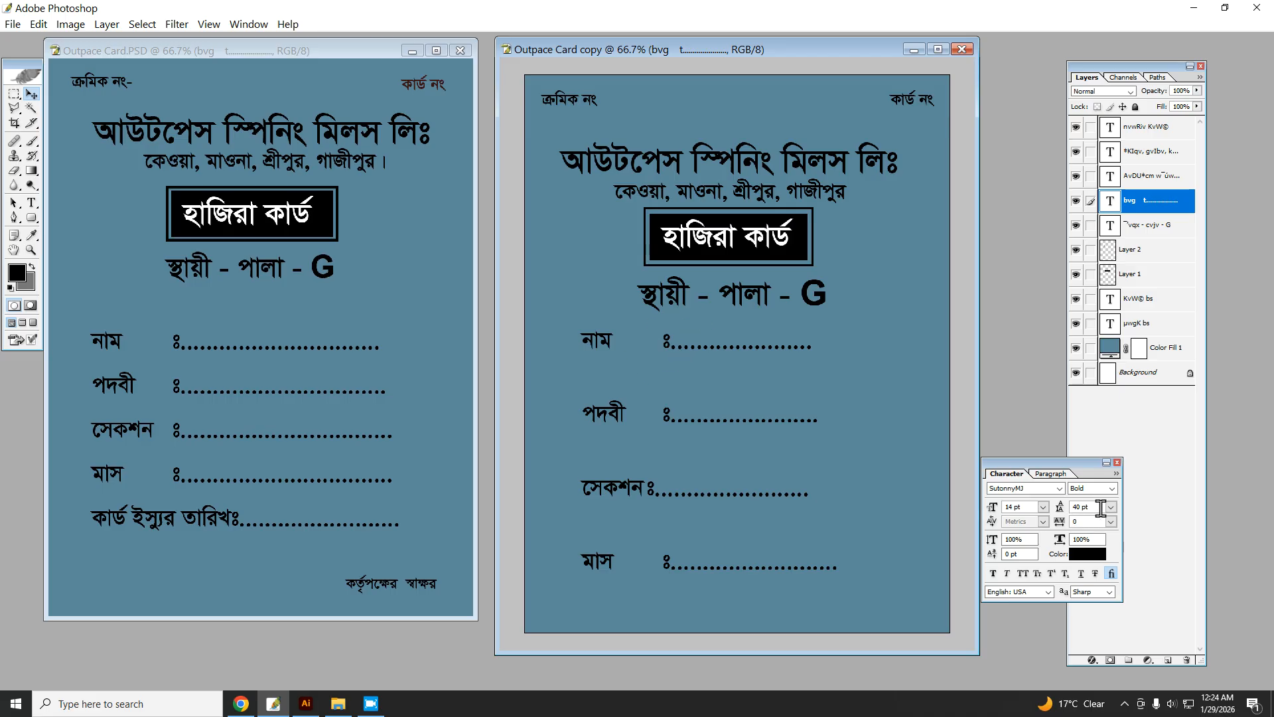
Step: Check the line spacing of the original card's field text and set the copy's field text leading to 24 pt
click(300, 403)
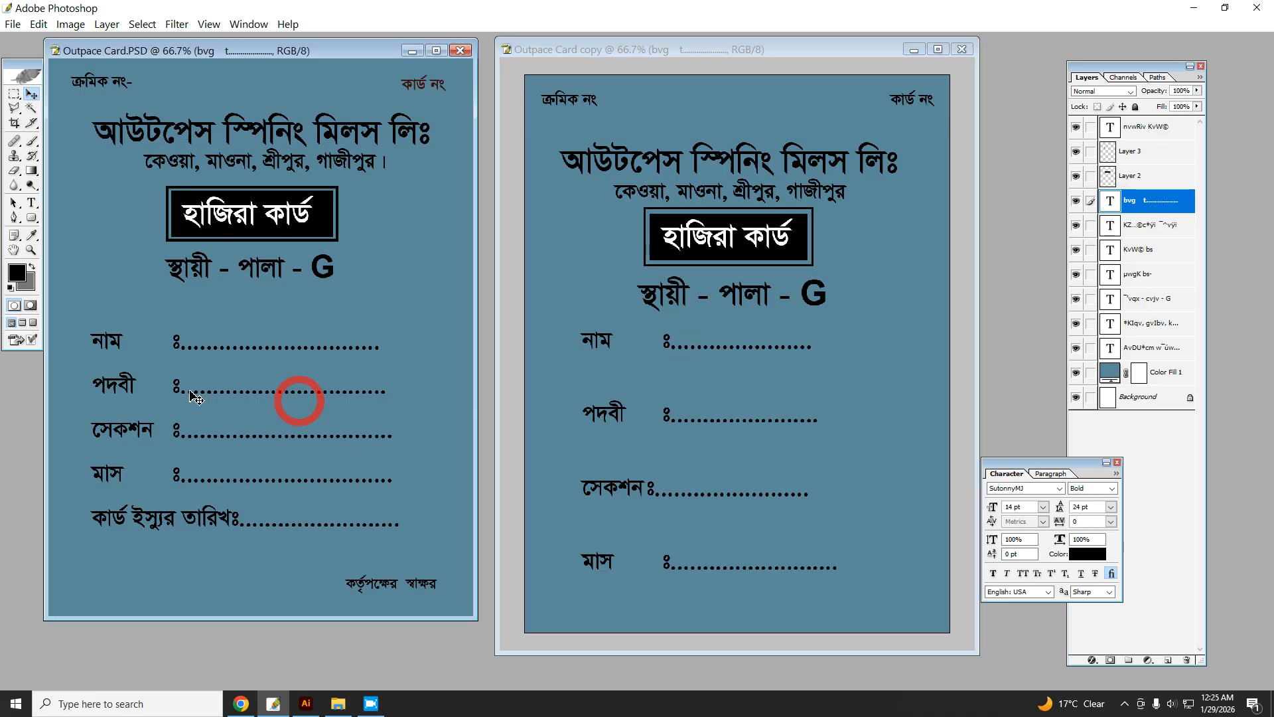
right_click(127, 382)
click(144, 386)
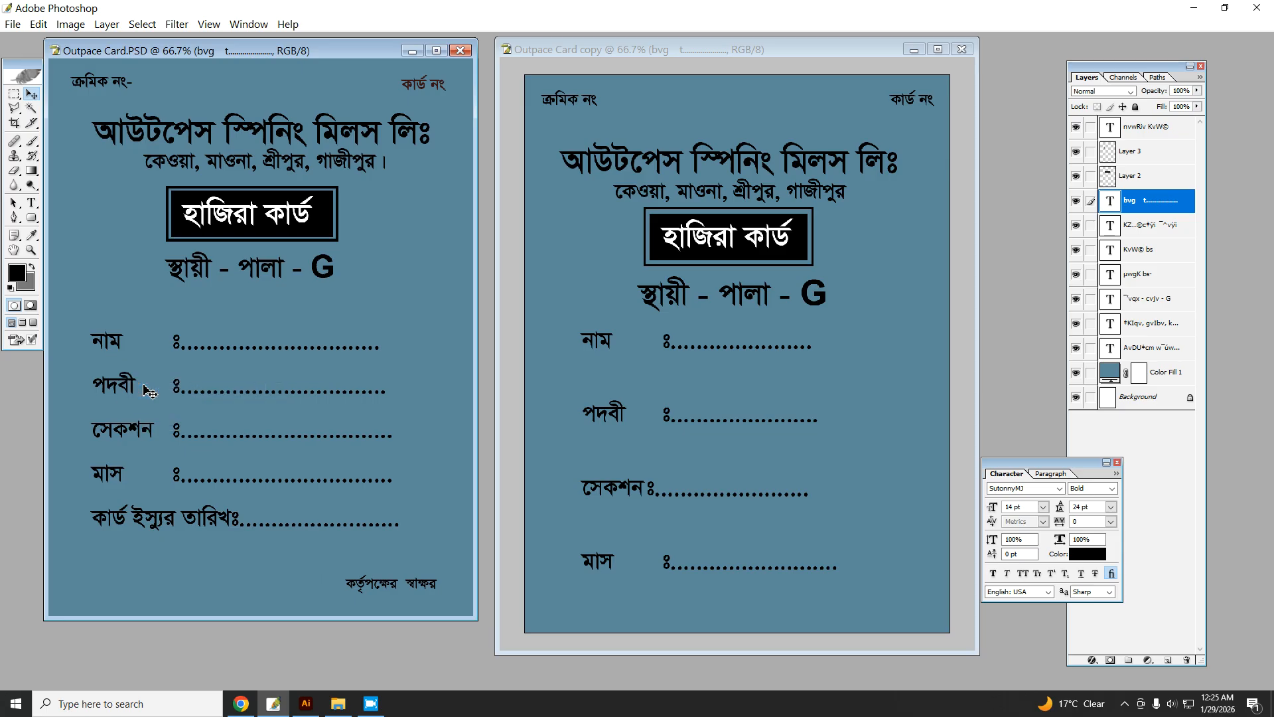
click(595, 413)
right_click(600, 416)
click(621, 422)
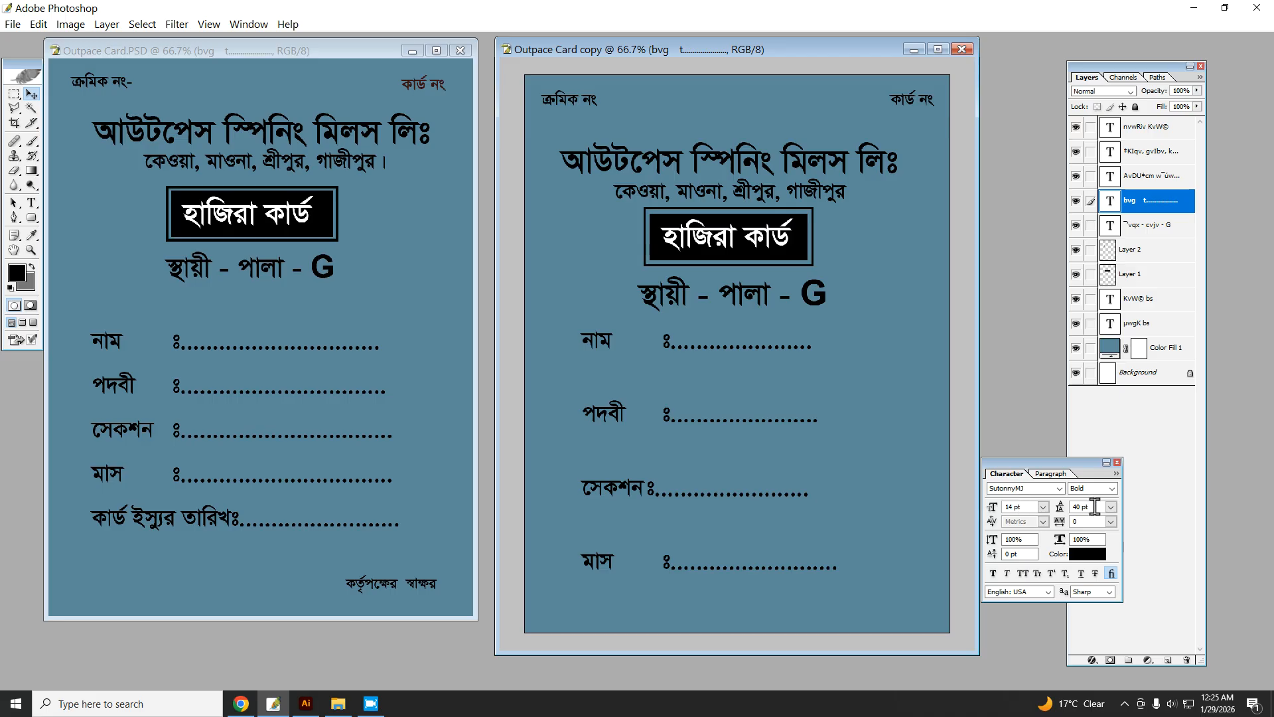
text(24)
key(Return)
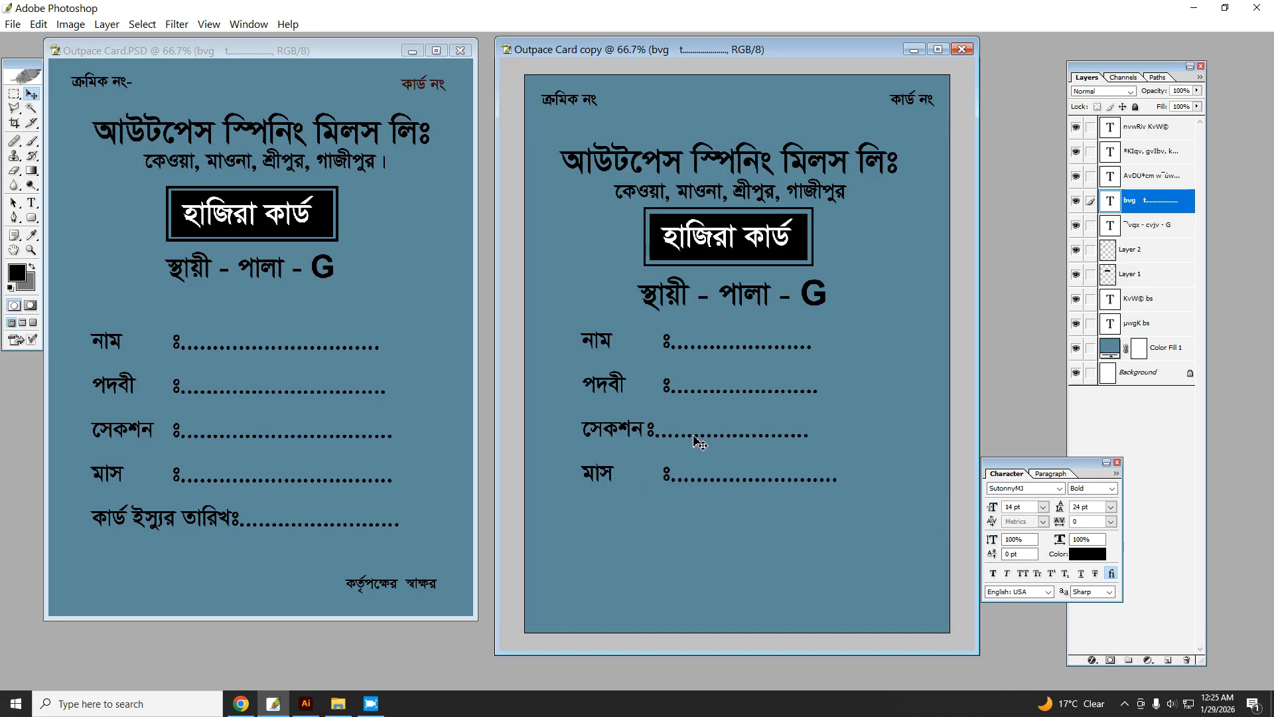
Step: Move the field block slightly down and toward the card's left edge, and insert a tab before the "ঃ" in the "সেকশন" line
drag(695, 440, 693, 446)
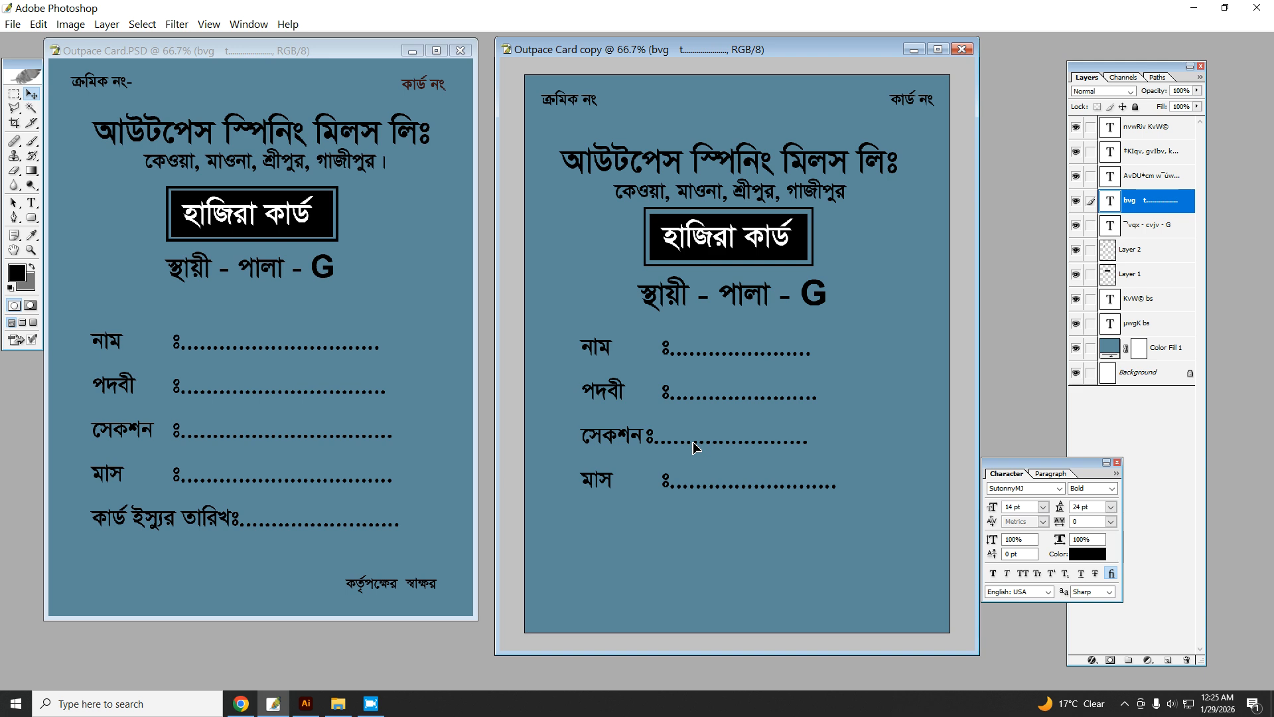
drag(695, 447, 676, 451)
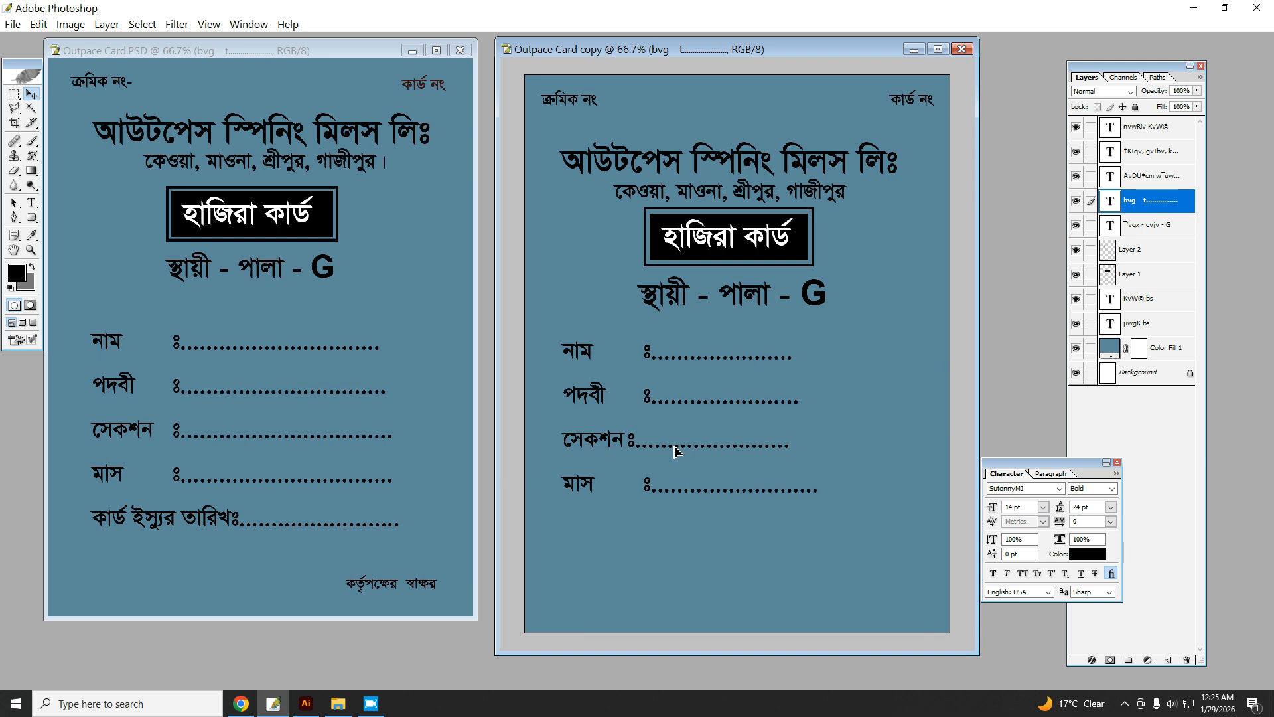
click(30, 204)
click(629, 440)
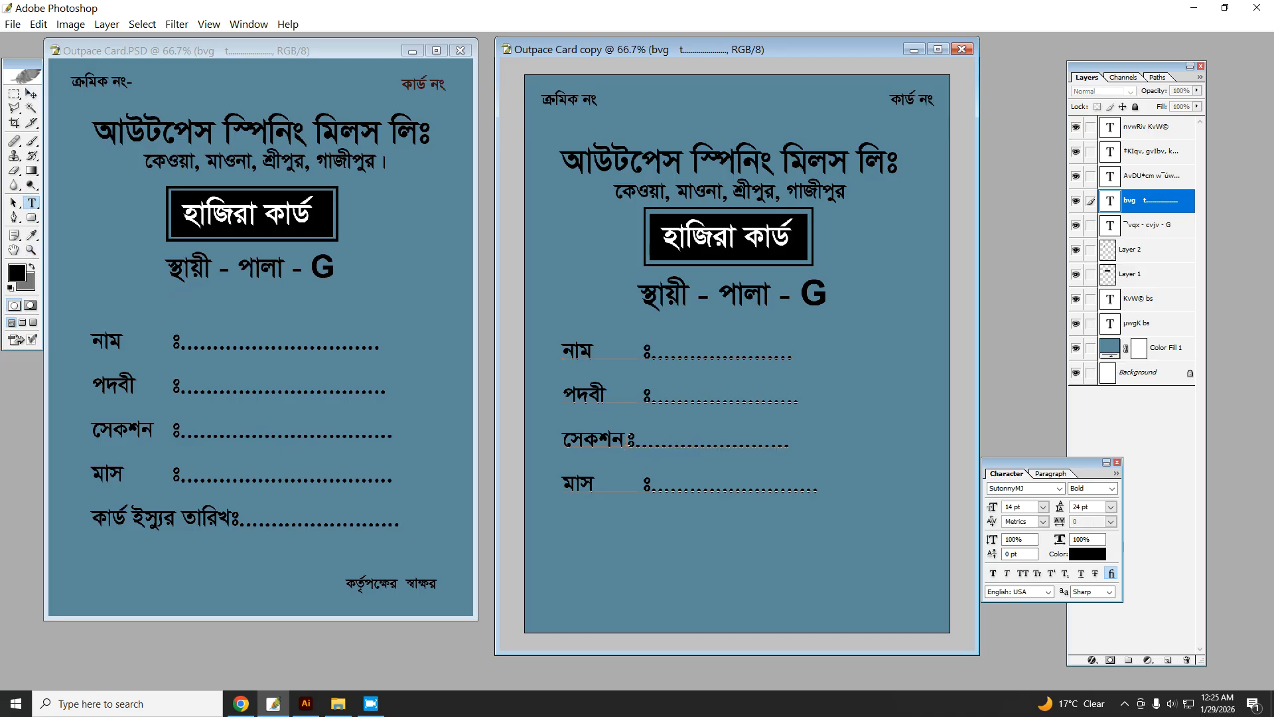
key(Tab)
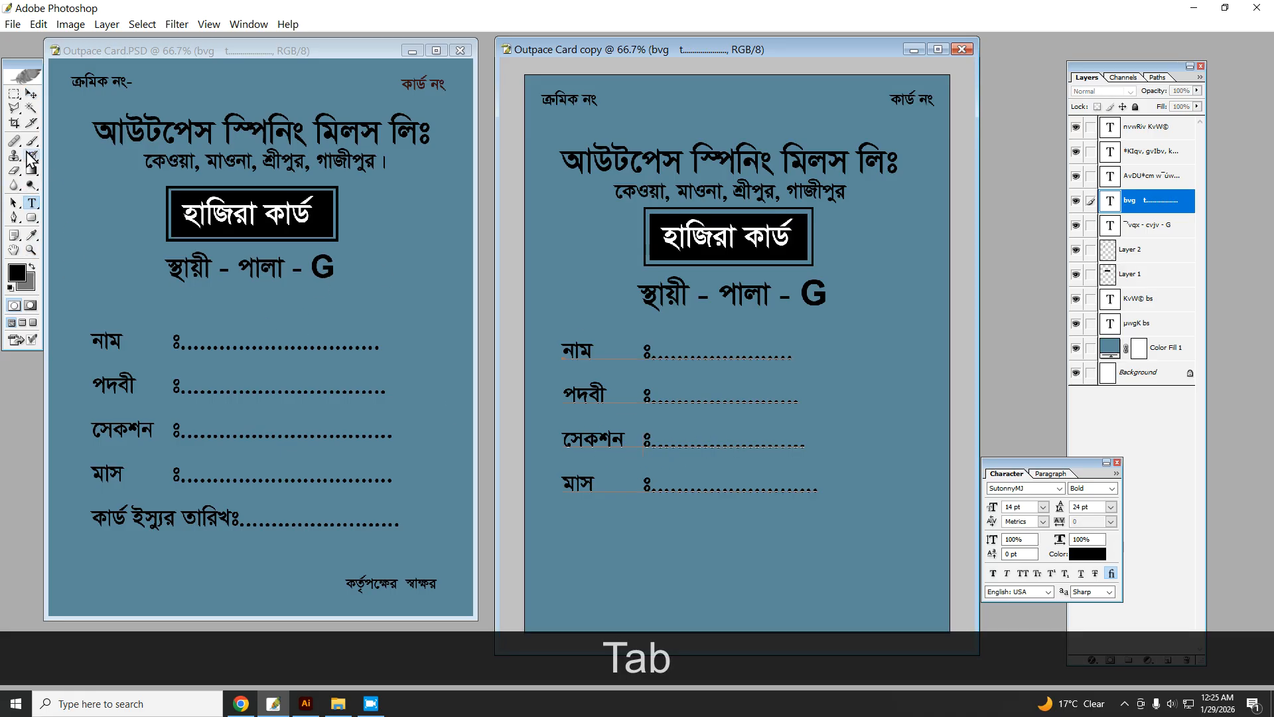
click(31, 96)
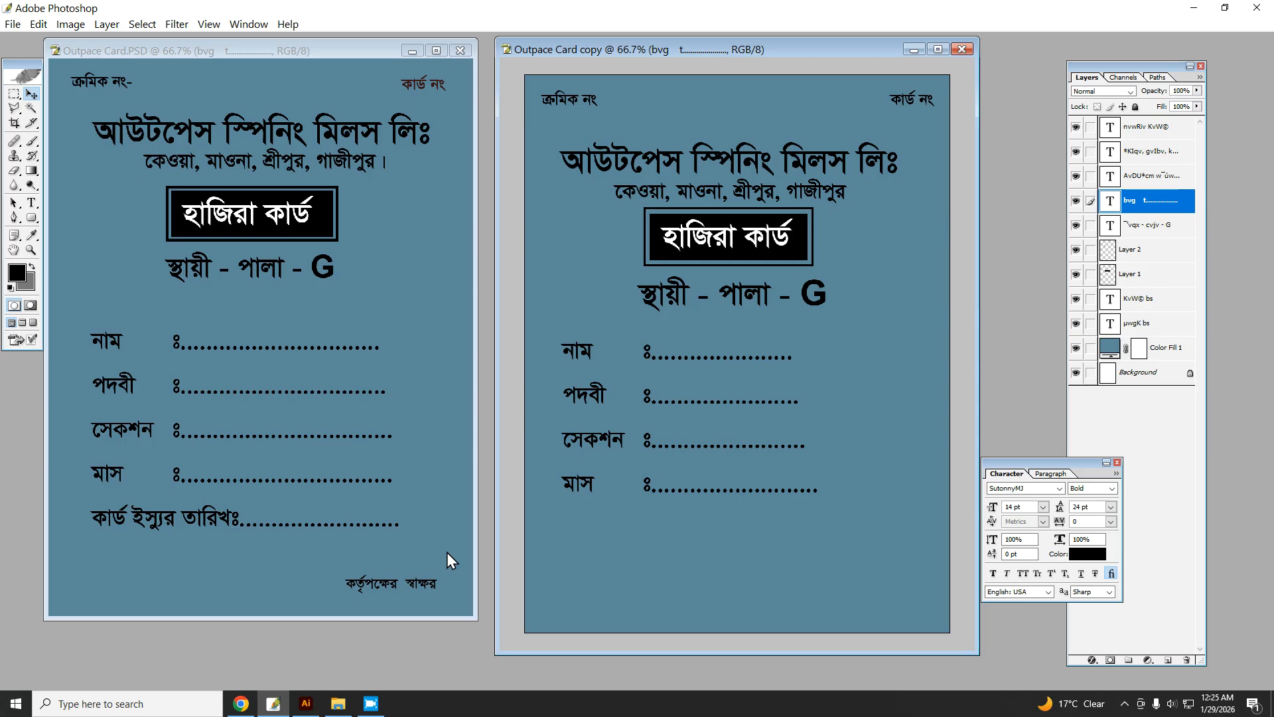
Step: Start a separate text line below the "মাস" field on the card copy, reading "কার্ড ইস্যুর তারিখ"
click(31, 202)
click(569, 556)
text(jfeA gd)
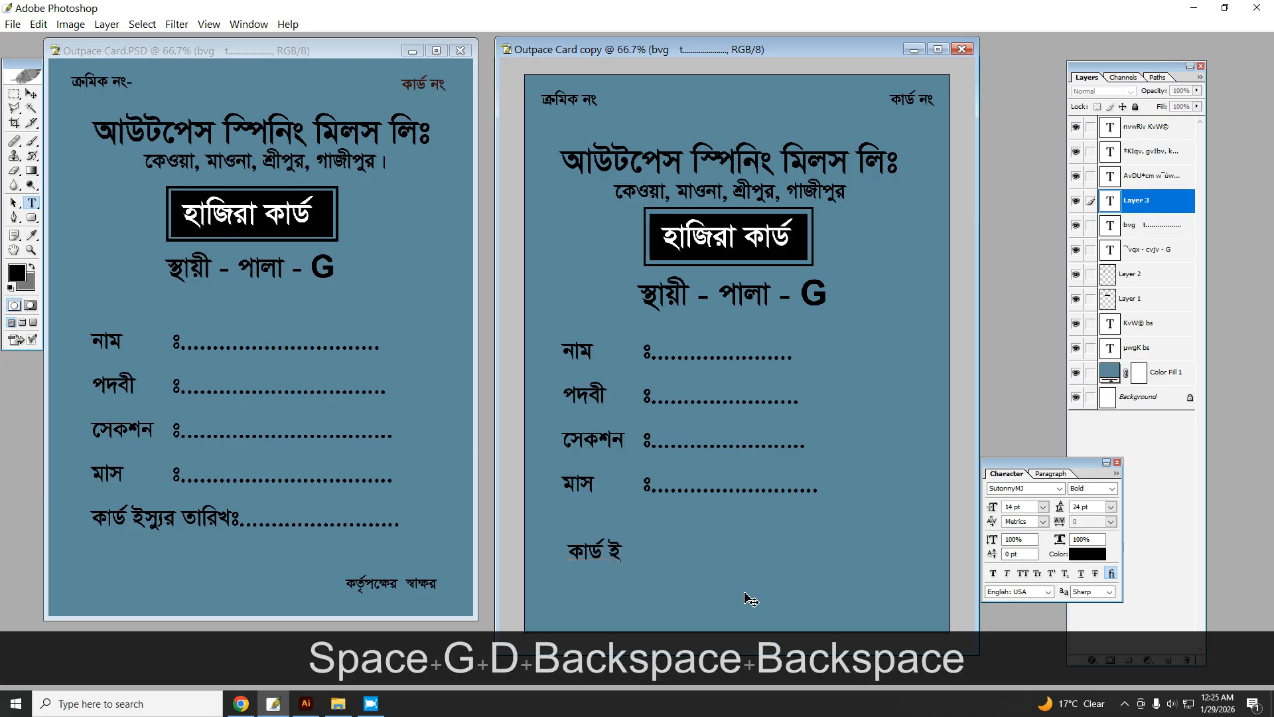
text(ns)
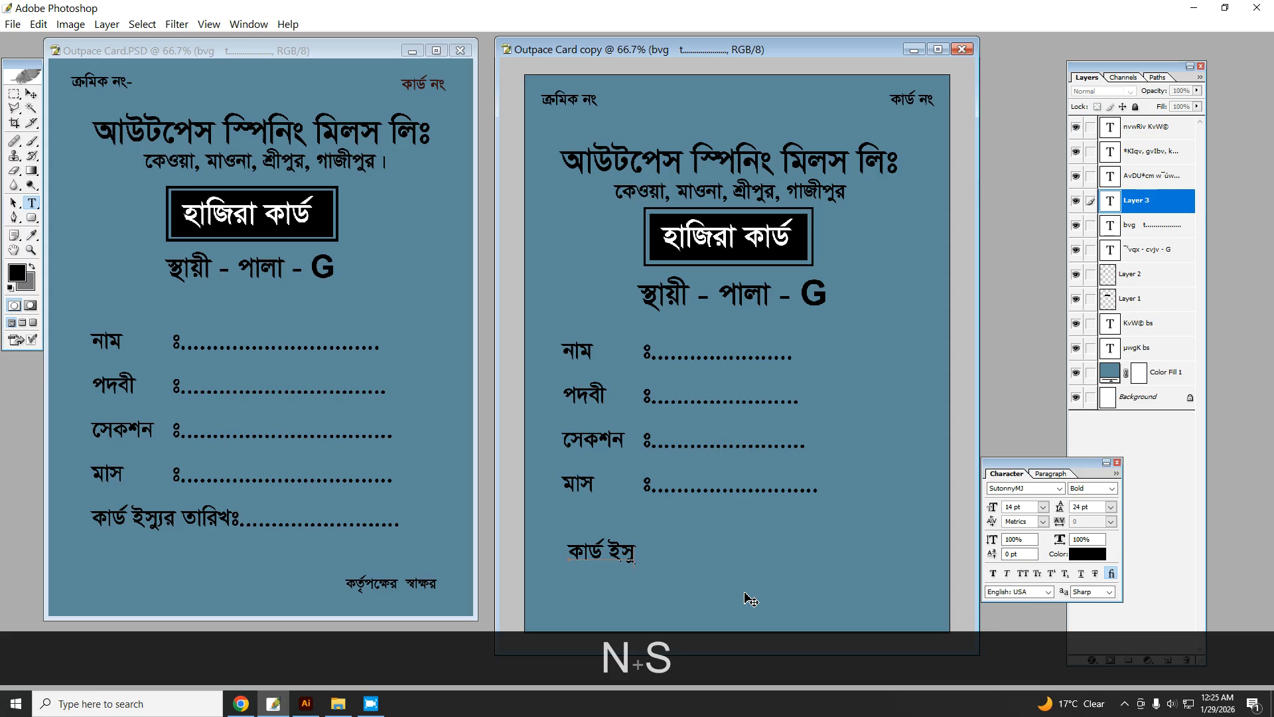
text(Z)
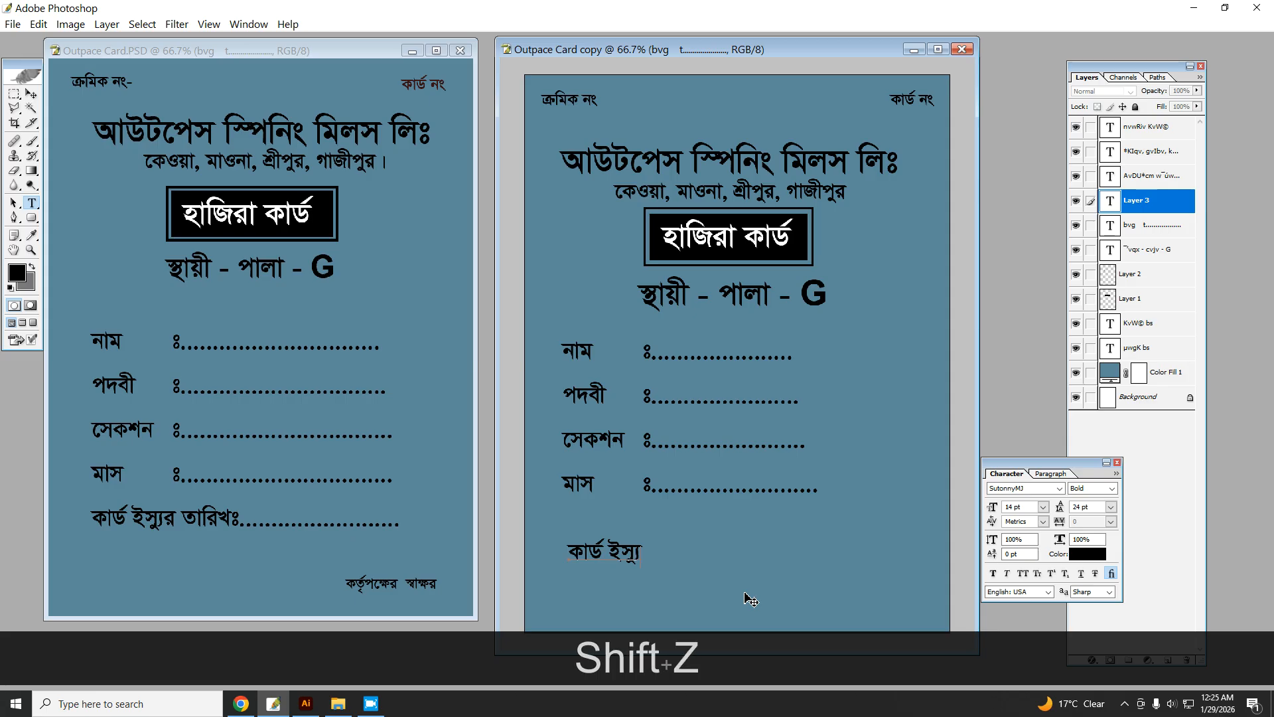
text(v)
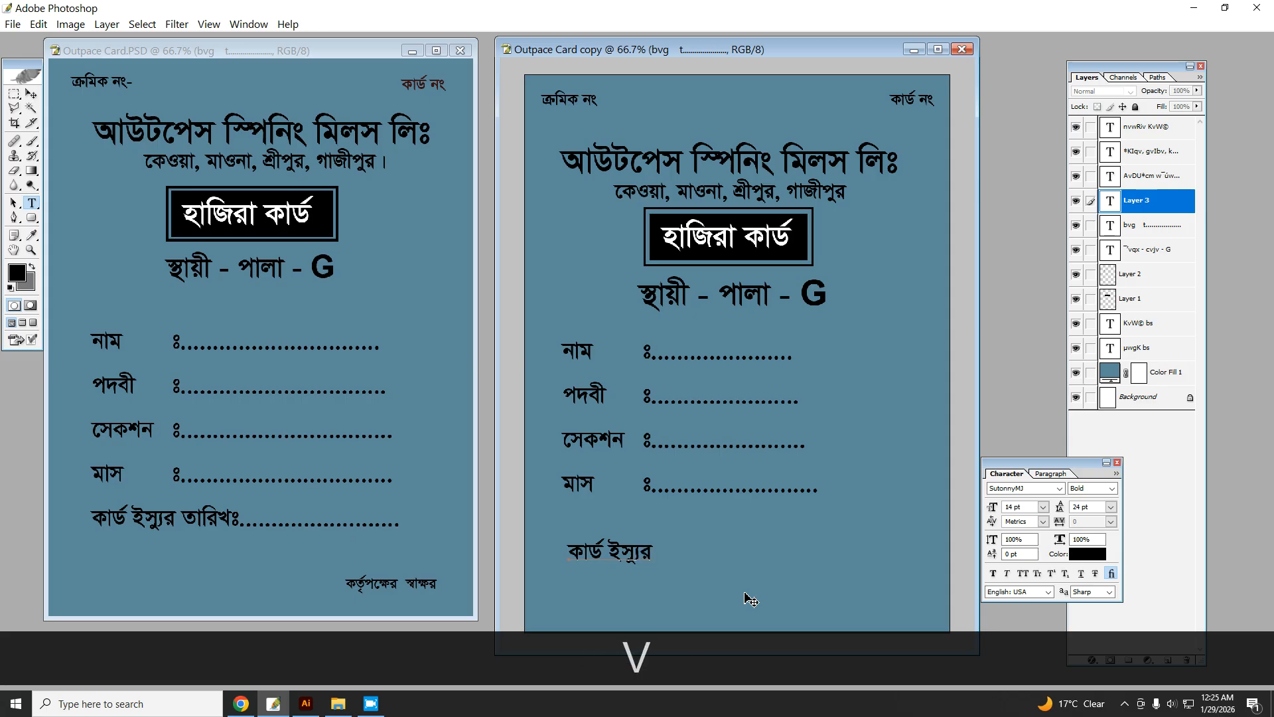
text(k)
key(BackSpace)
text(kfdvJ)
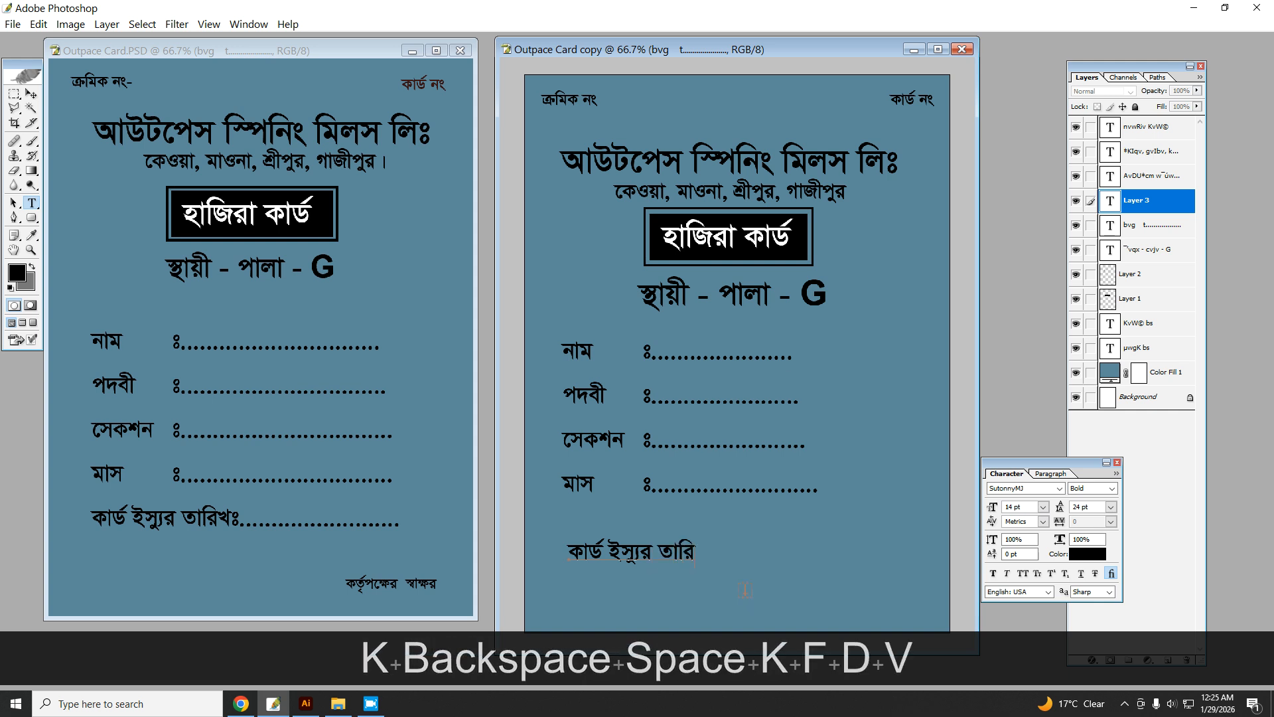
key(shift)
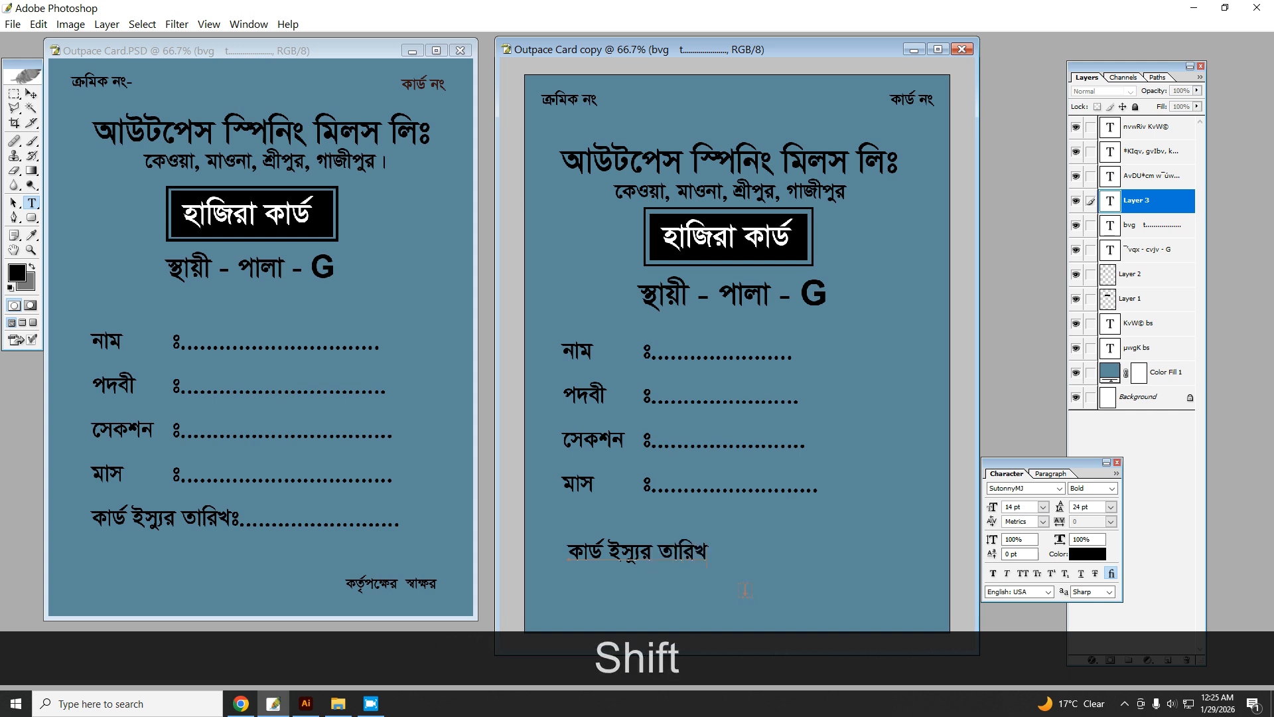
Step: Finish the card issue-date line with "ঃ" and a long row of dots, and commit the text
text(|)
text(..................)
text(.........)
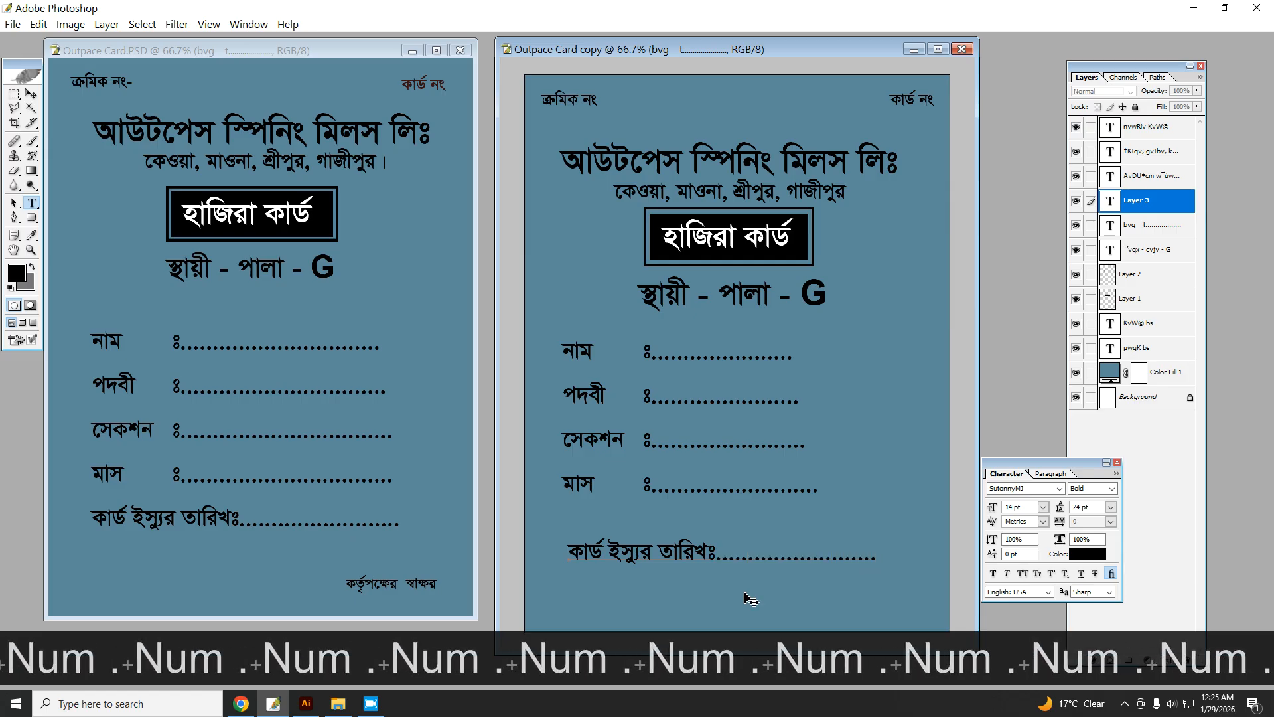
key(Return)
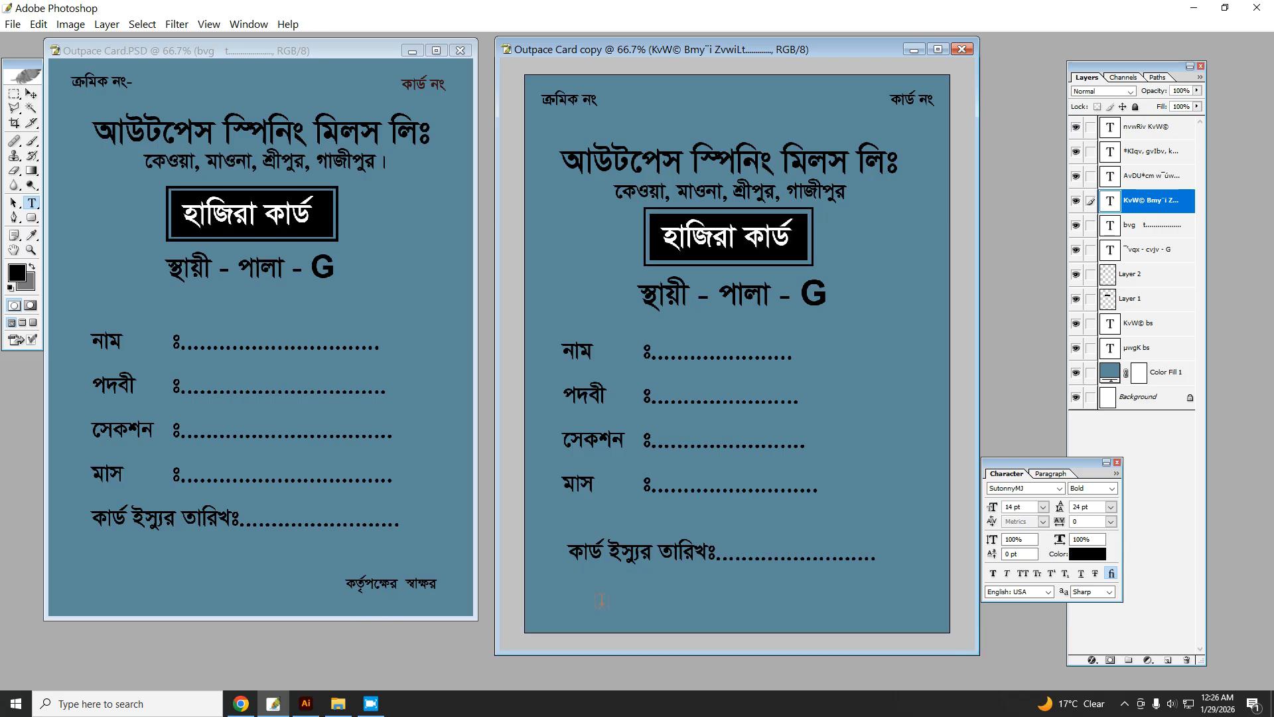
Step: Start a new text line beneath the issue-date line with the word "কর্তৃপক্ষের" and a trailing space
click(597, 601)
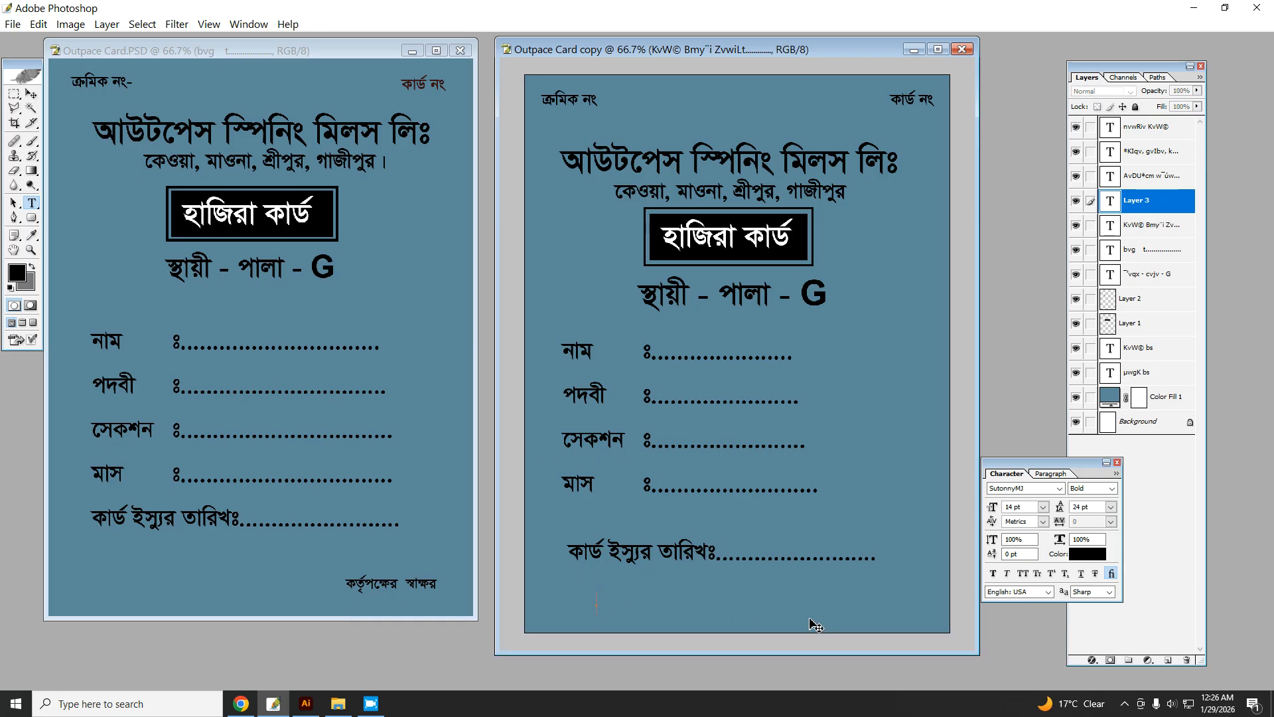
text(jk)
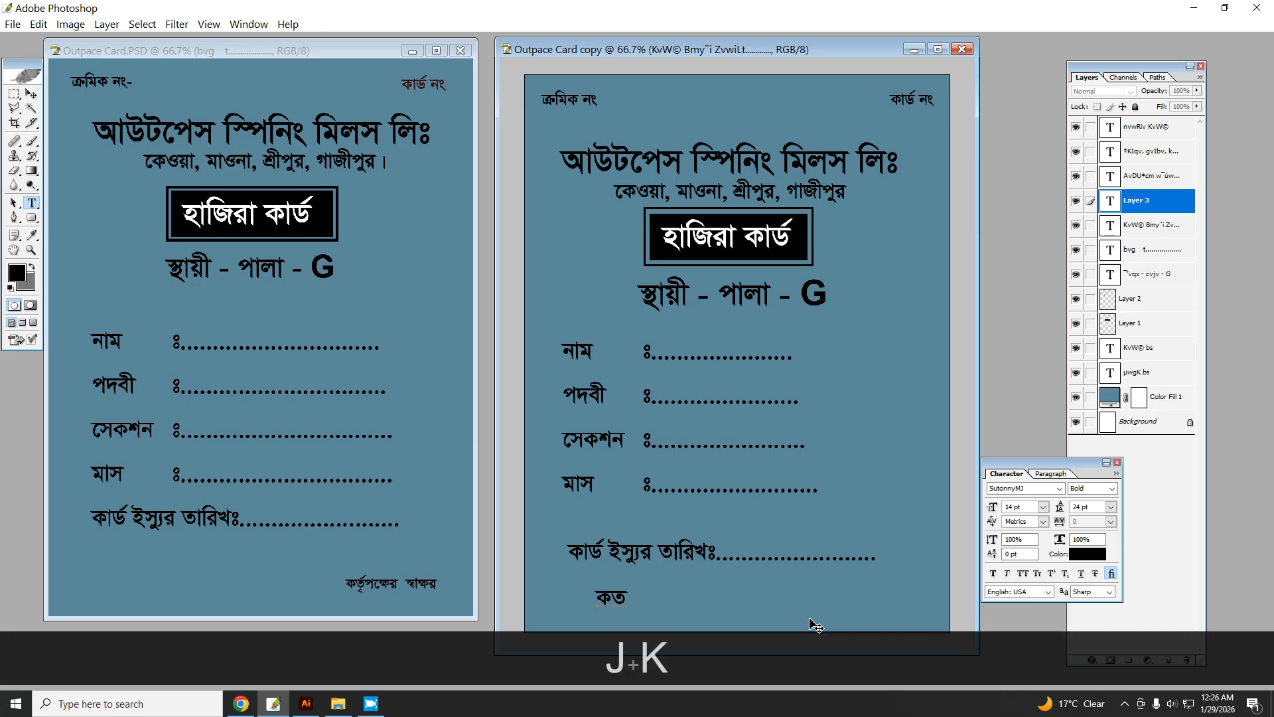
text(a)
key(BackSpace)
key(BackSpace)
text(A)
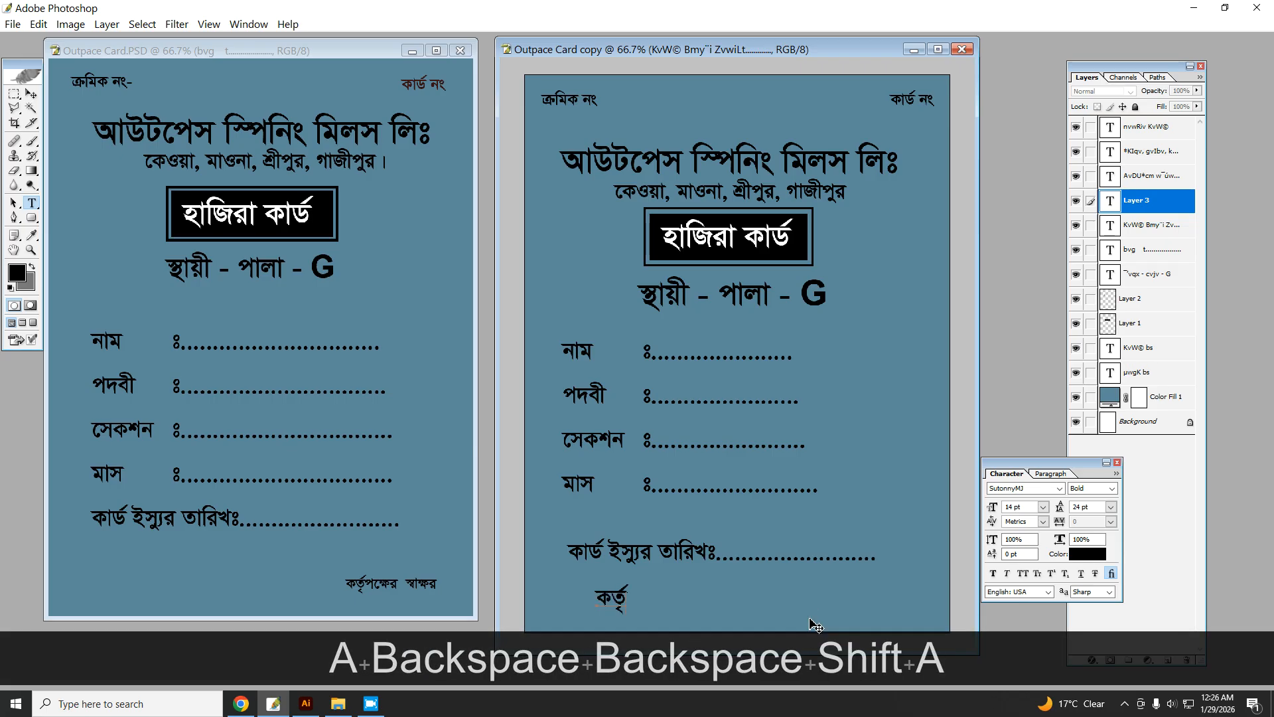
text(r)
text(cjgN)
key(BackSpace)
key(BackSpace)
key(BackSpace)
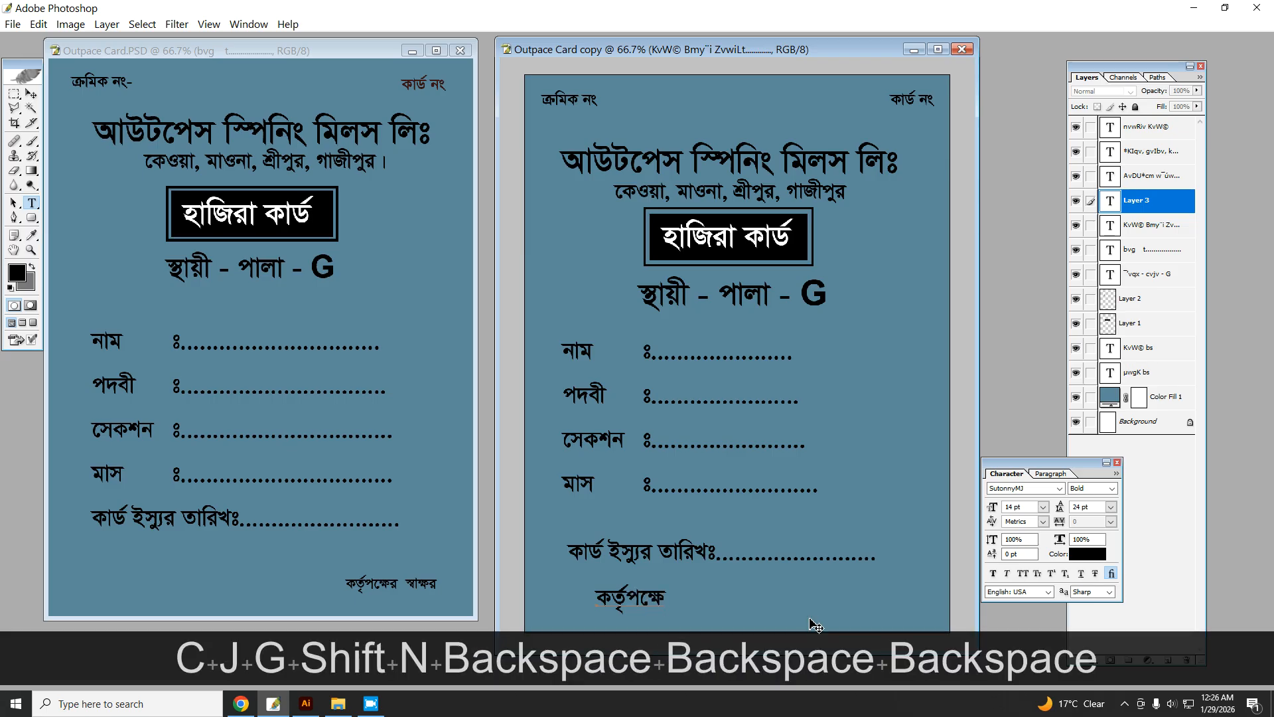
text(v )
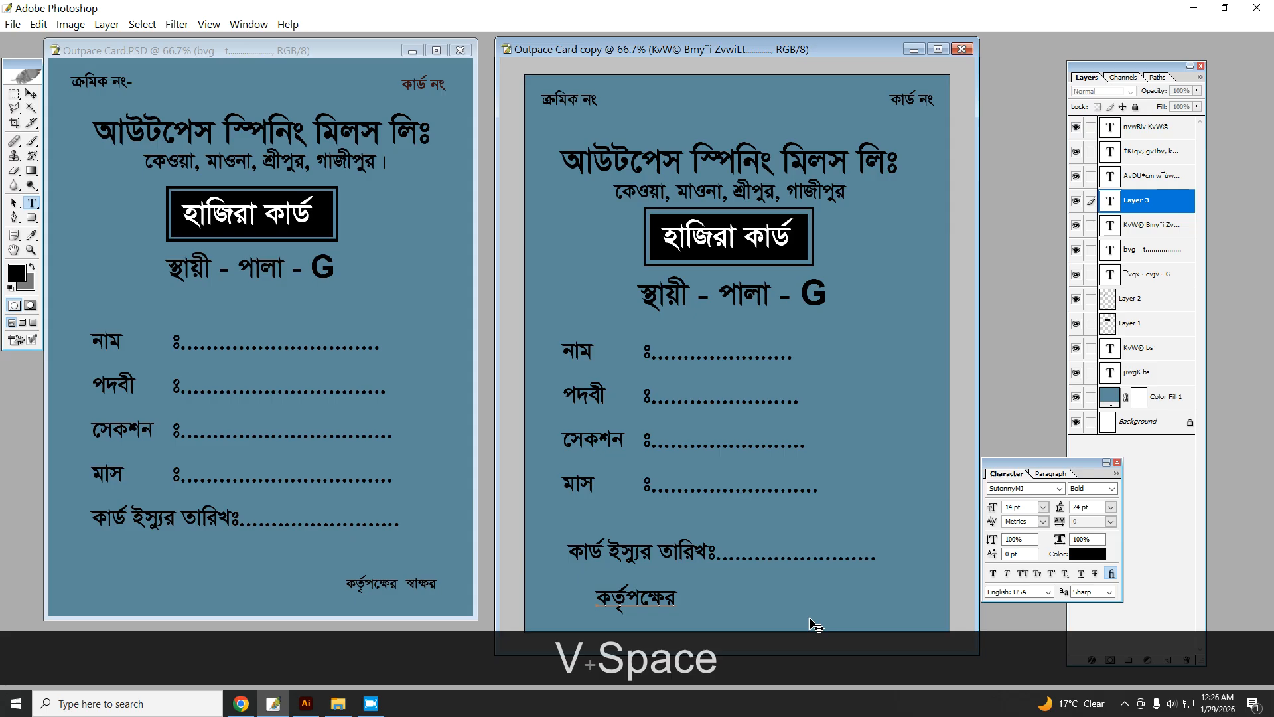
Step: Complete the signature line with the word "স্বাক্ষর" and commit the text
text(ngh)
key(BackSpace)
key(BackSpace)
key(BackSpace)
text(fjgN)
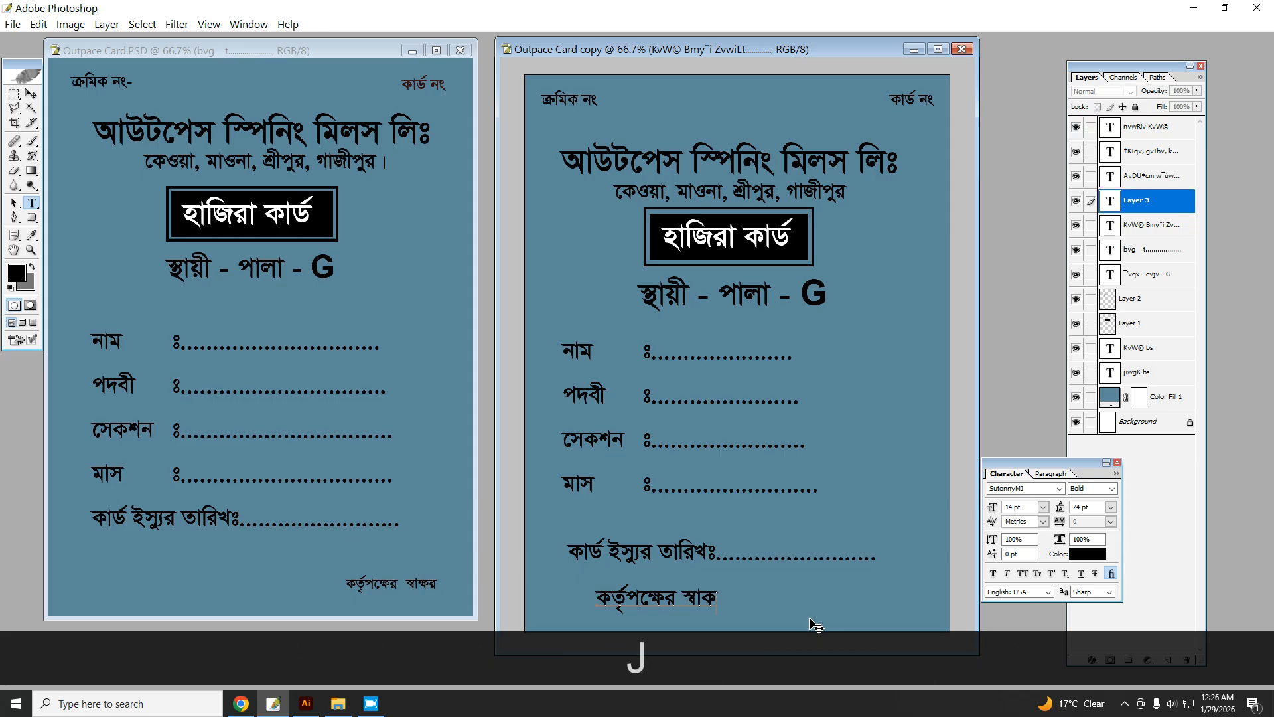
key(BackSpace)
key(BackSpace)
key(BackSpace)
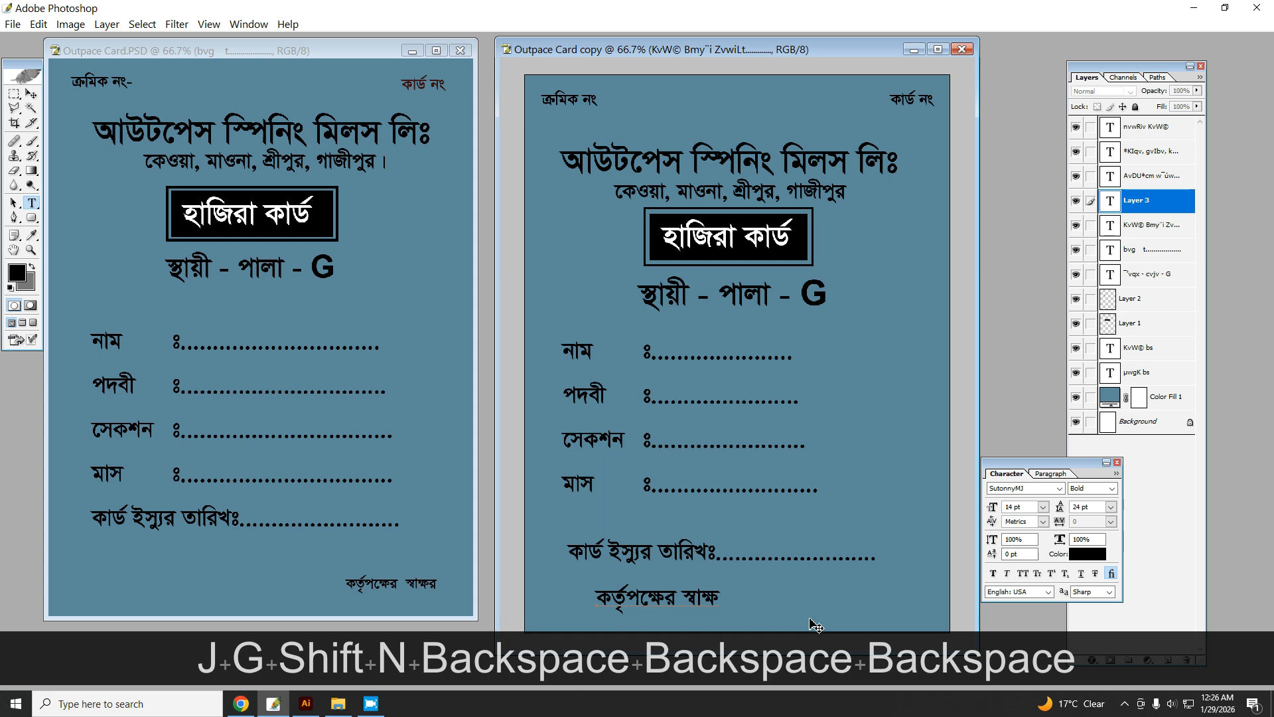
text(v)
key(Return)
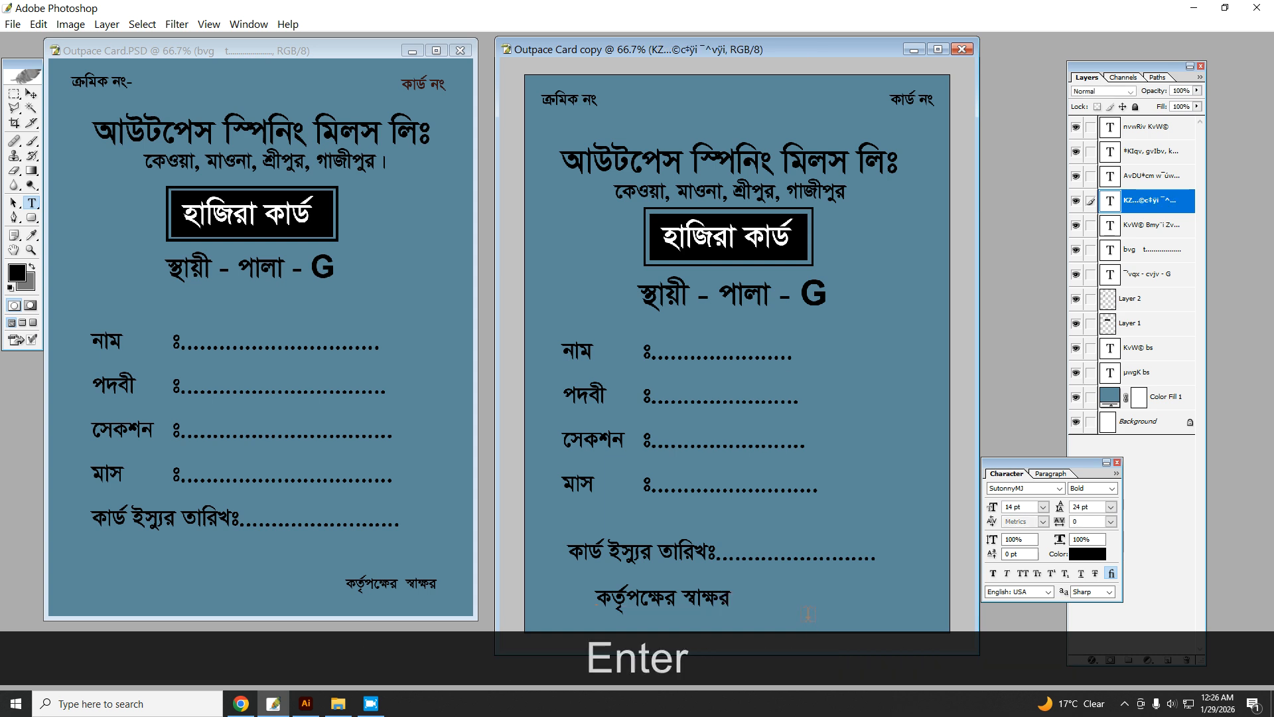
Step: Check the font size of the original card's signature text, and maximize the card copy's document window
click(410, 590)
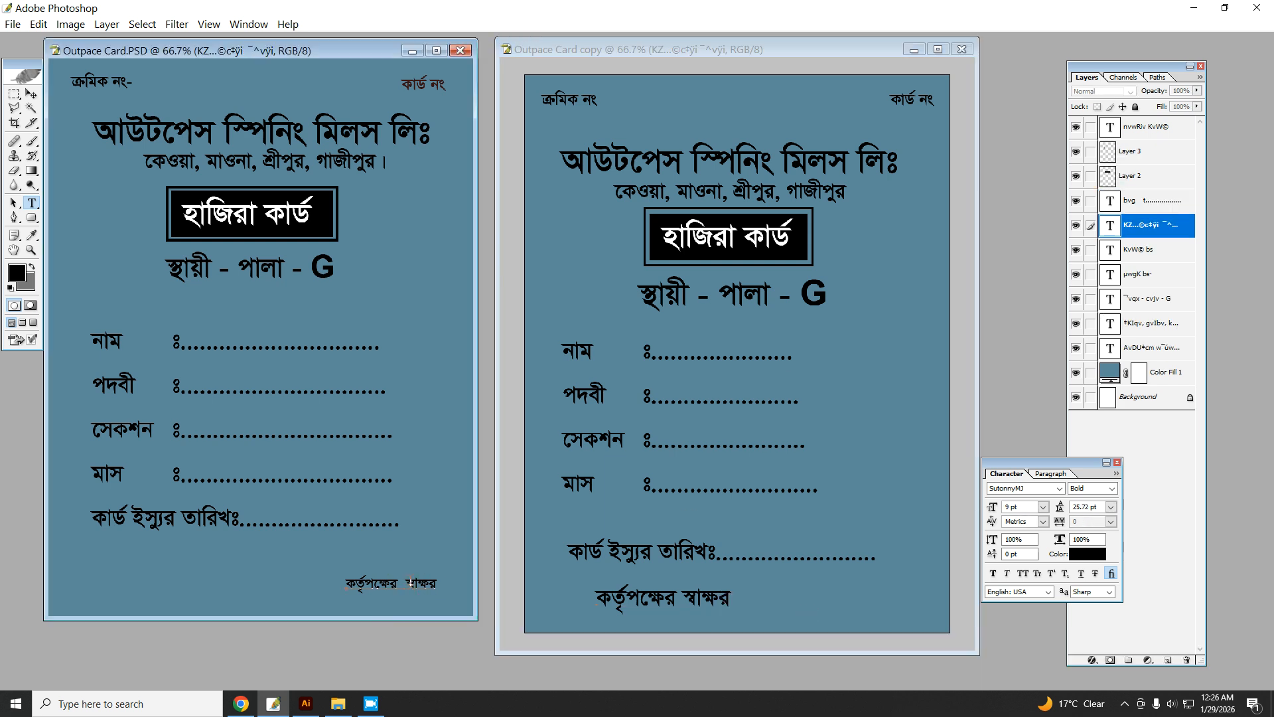
click(31, 94)
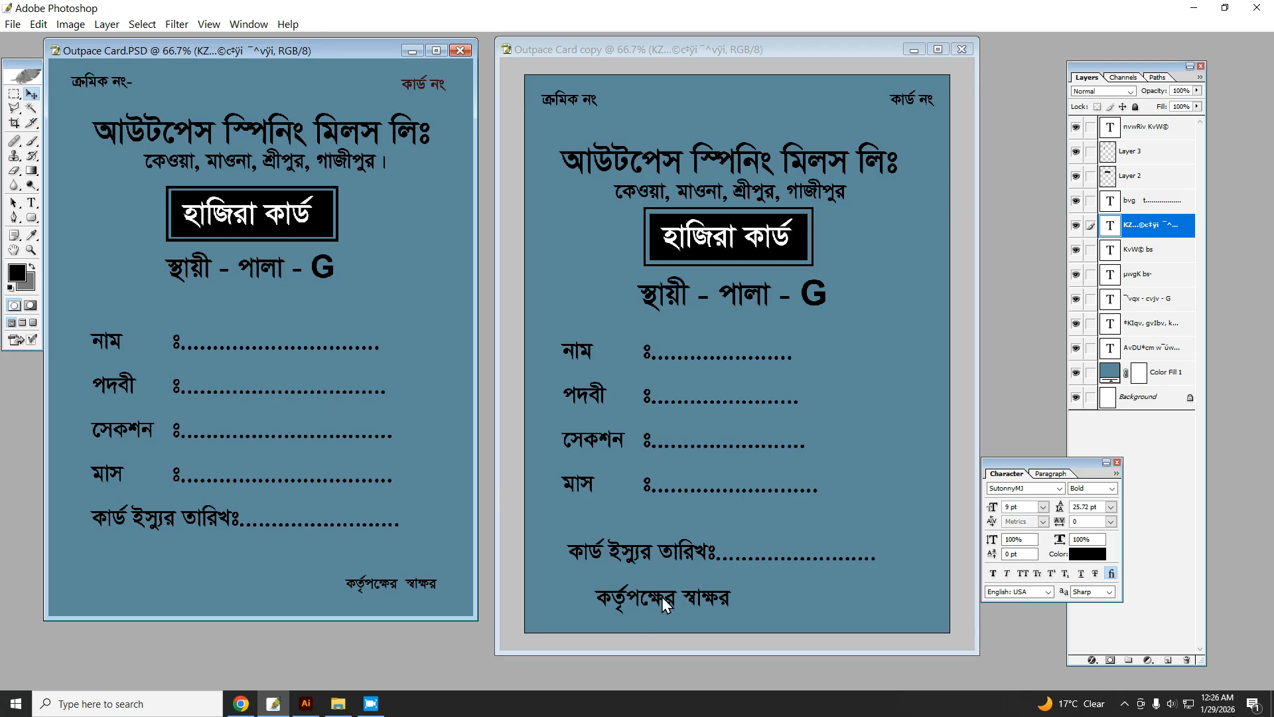
click(938, 49)
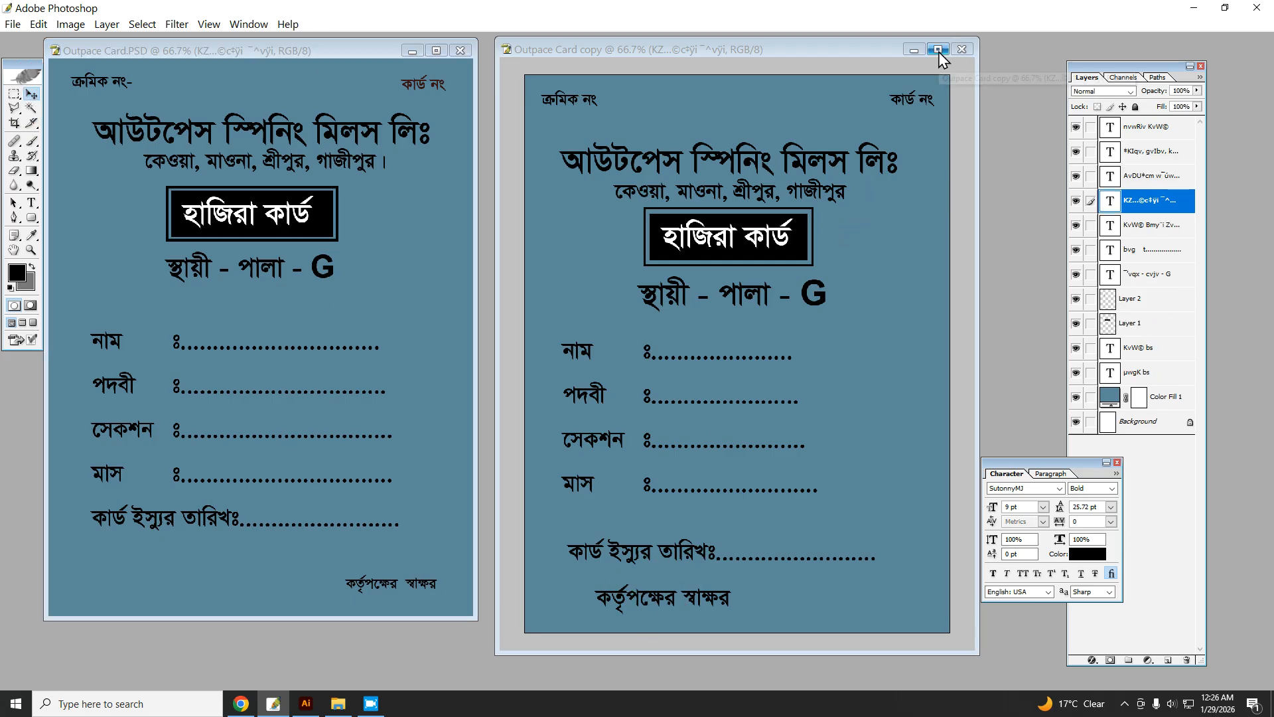
key(ctrl+space)
click(585, 578)
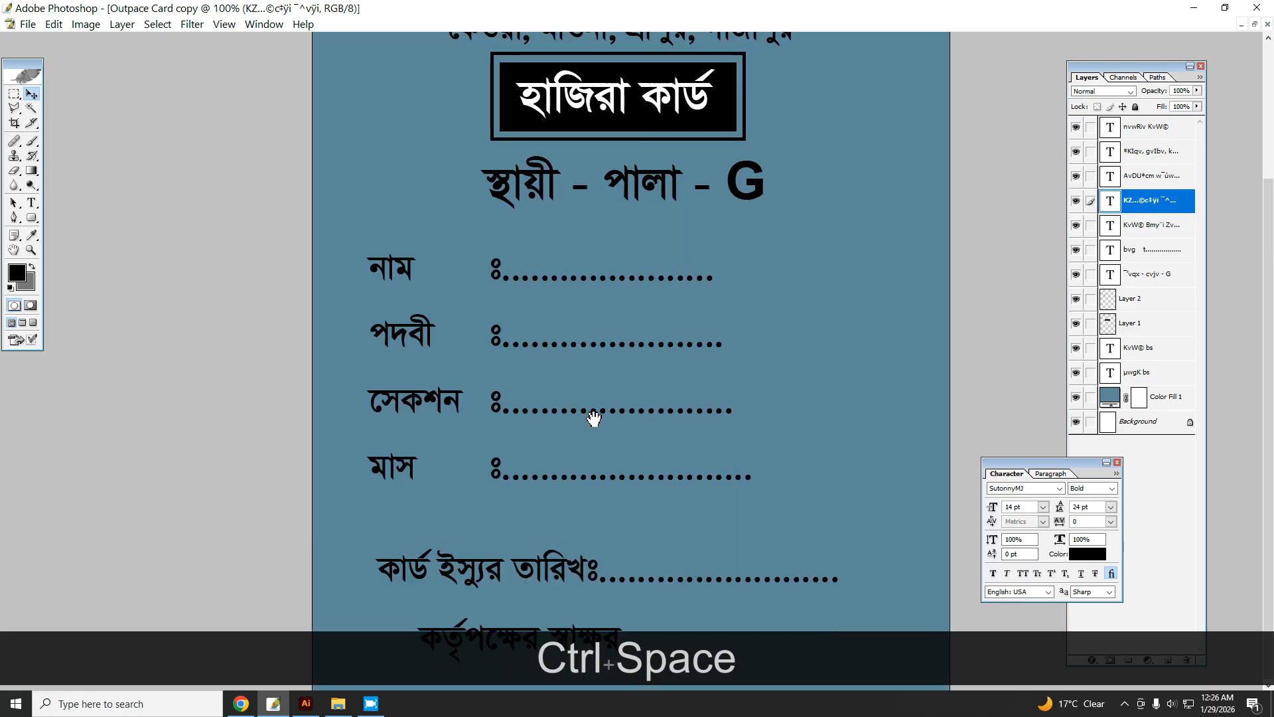
Step: Display the card copy in full-screen mode with the menu bar and bring its lower part into view
key(f)
key(space)
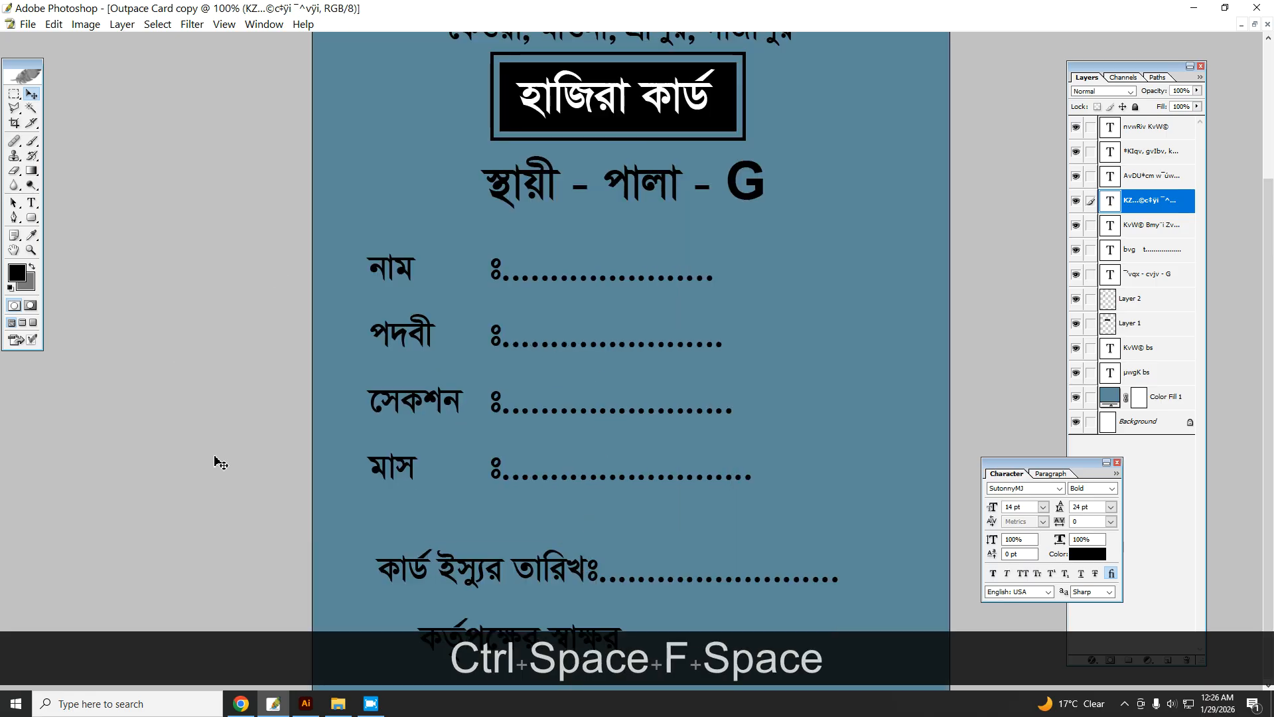
key(ctrl+alt+b)
key(ctrl+alt+space)
ctrl+alt+click(217, 458)
click(444, 313)
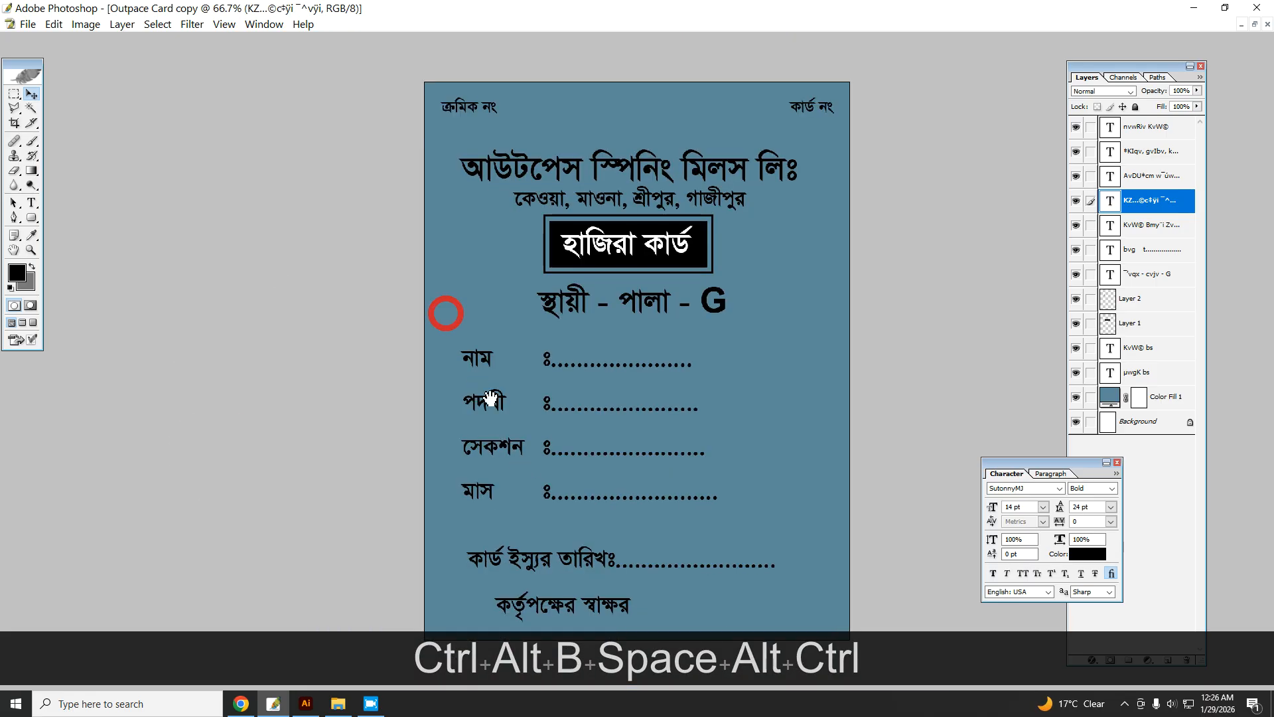
click(22, 323)
key(ctrl+space)
drag(578, 456, 578, 284)
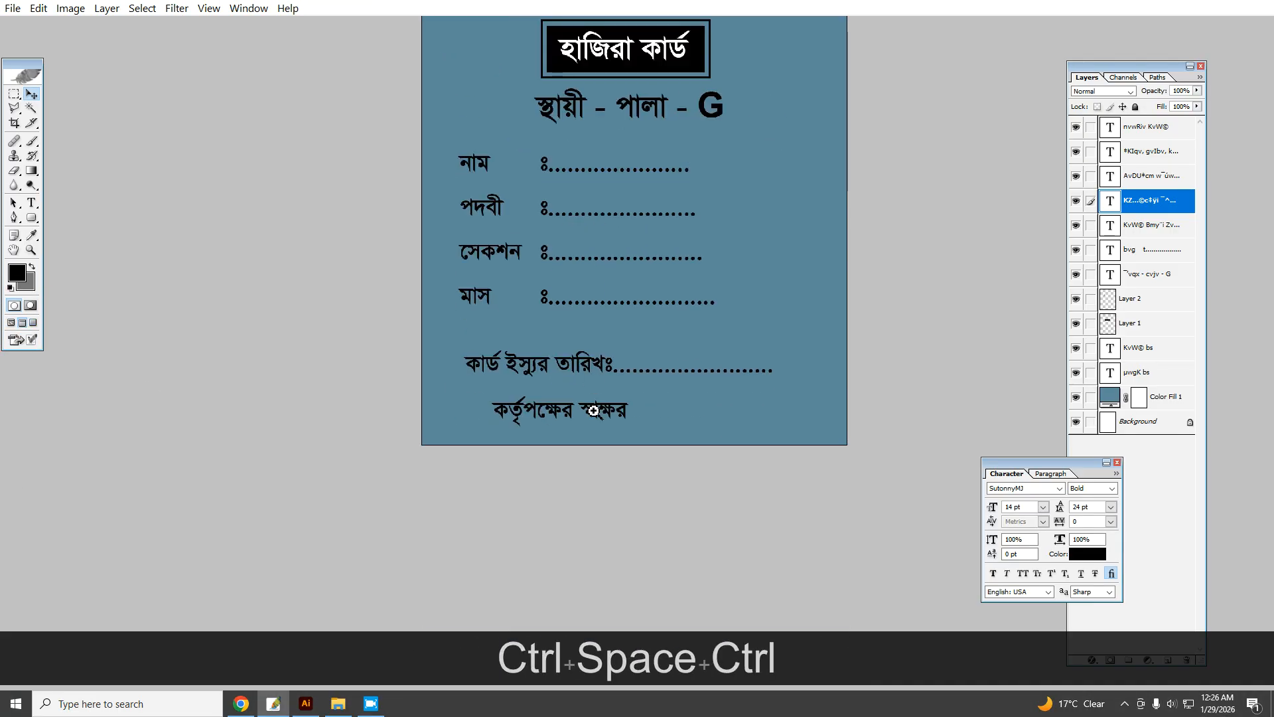
Step: Set the "কর্তৃপক্ষের স্বাক্ষর" line's font size to 9 pt and place it in the card's bottom-right corner
ctrl+click(593, 410)
drag(625, 403, 713, 400)
right_click(516, 407)
click(557, 409)
click(1015, 506)
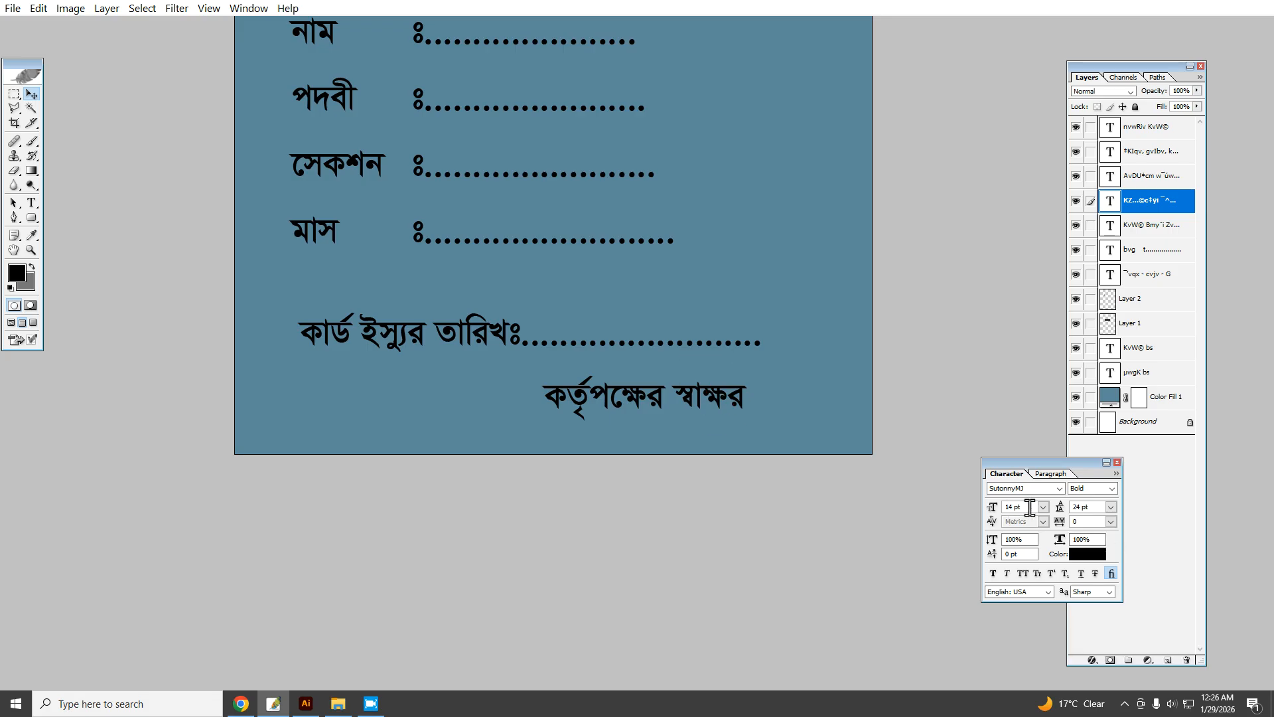
text(9)
key(Return)
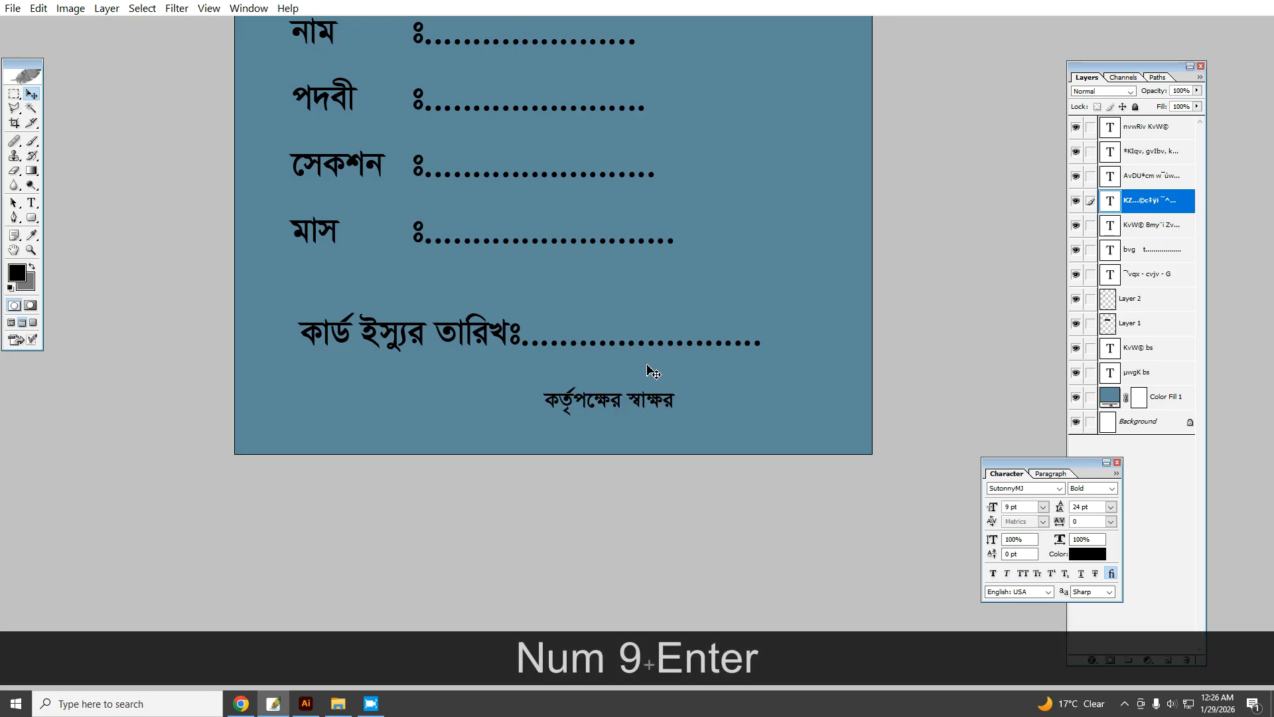
drag(642, 400, 815, 419)
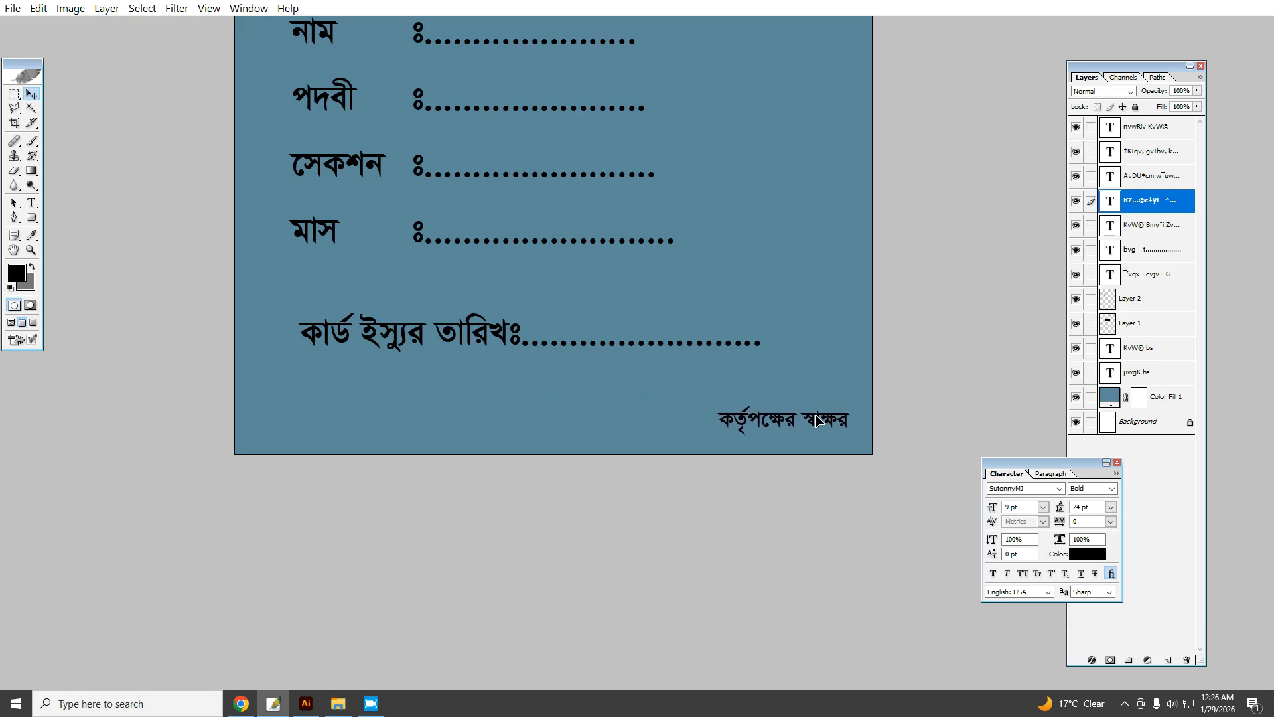
ctrl+alt+click(554, 366)
drag(663, 386, 539, 338)
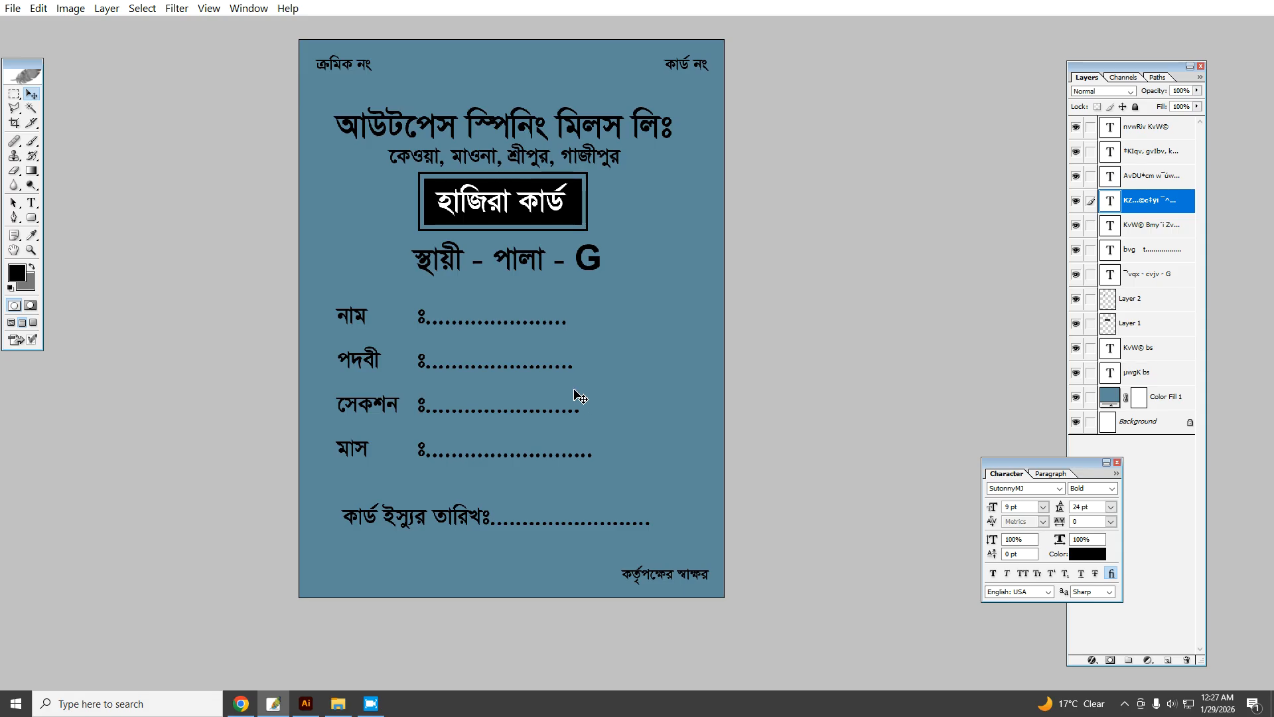
scroll(587, 412, up, 1)
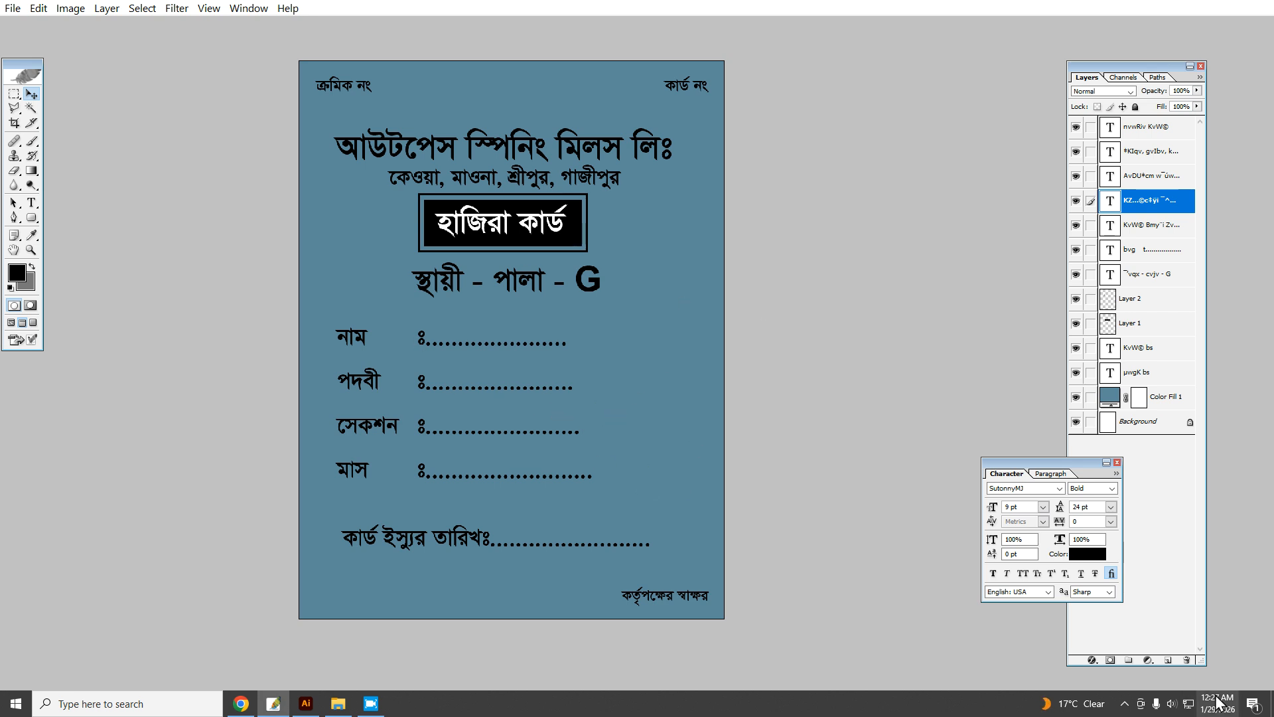
click(1124, 703)
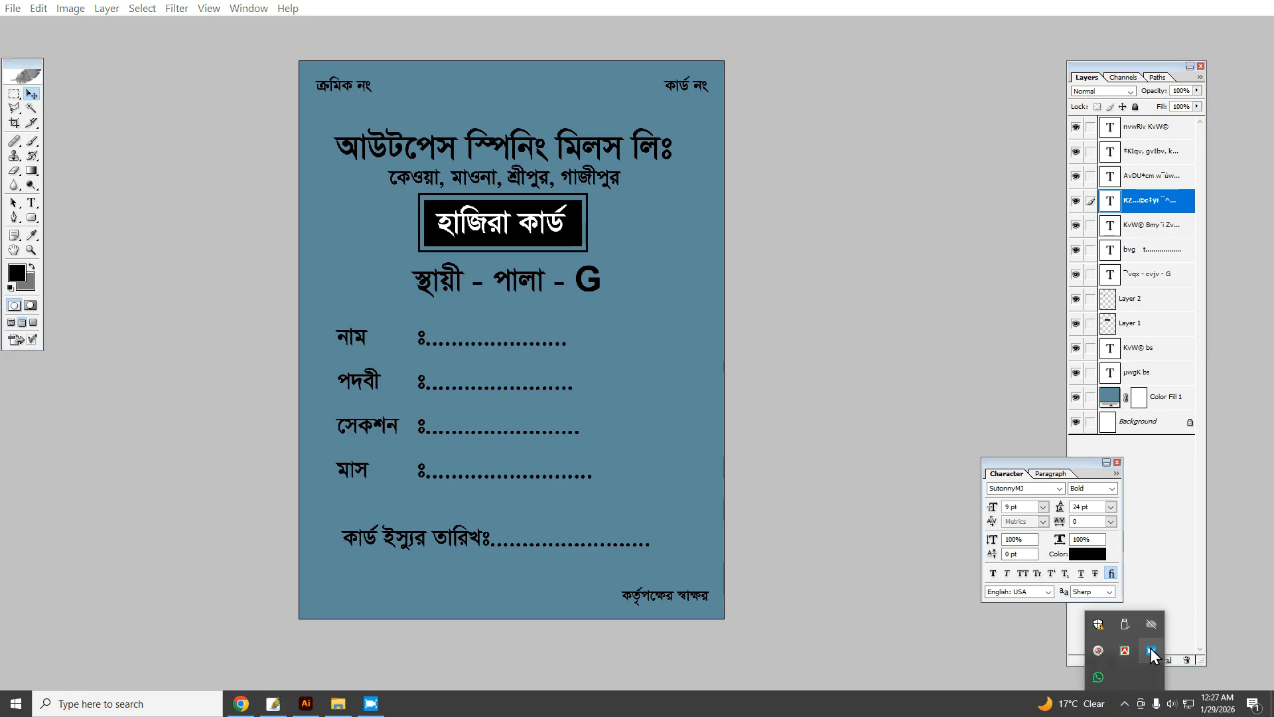